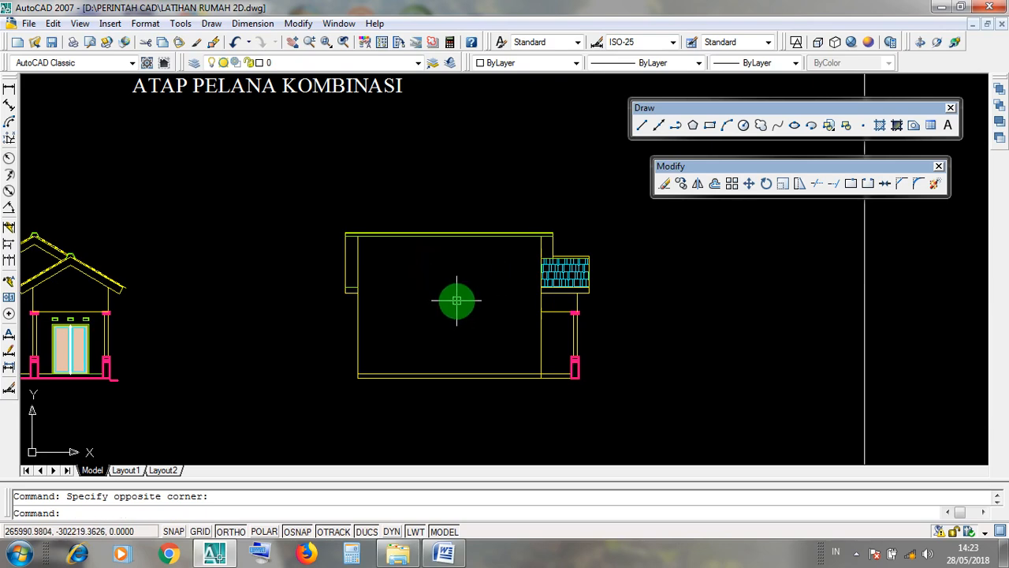
- Examine the blank main roof surface beside the tiled porch roof in the house's 2D side elevation
scroll(456, 300, down, 5)
scroll(775, 279, up, 5)
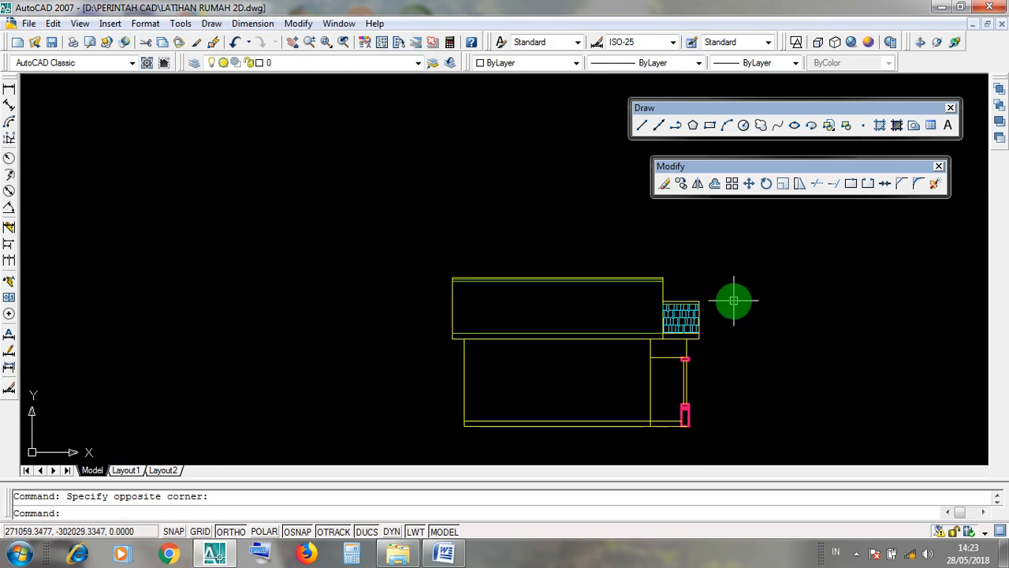
scroll(650, 320, up, 3)
click(648, 332)
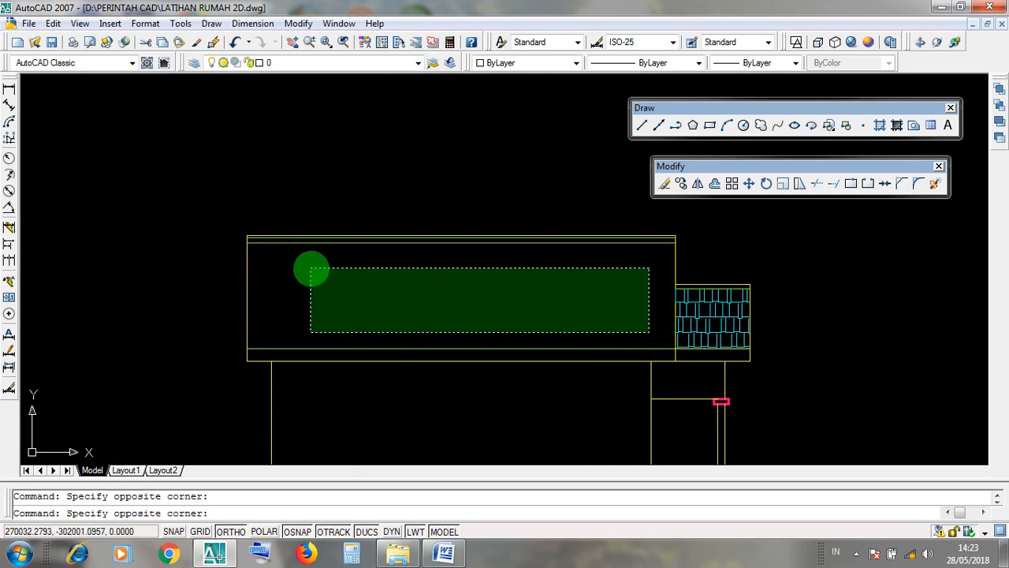
click(310, 268)
click(623, 332)
click(327, 274)
click(648, 328)
click(344, 270)
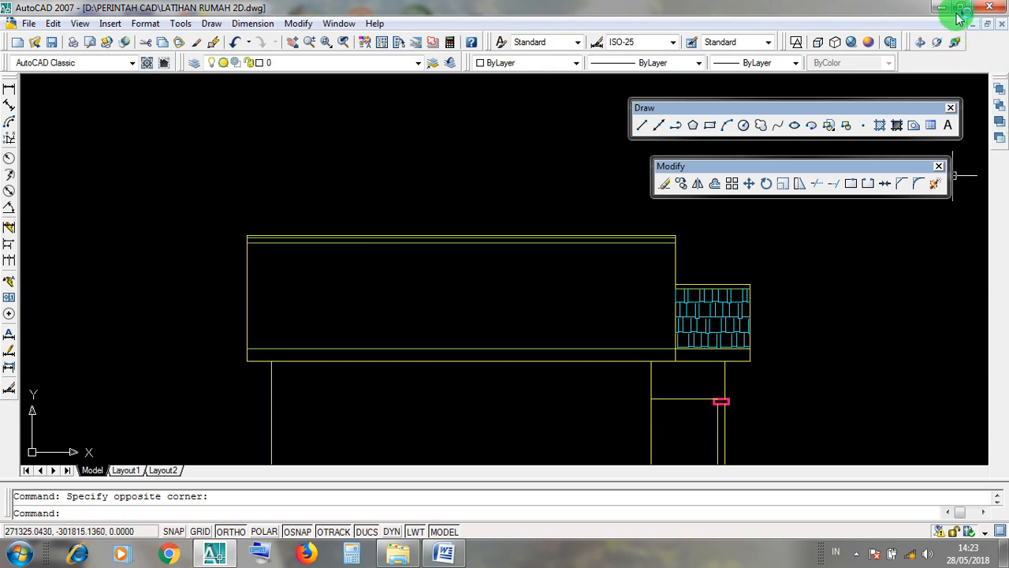
- Switch to the 3D DAN LAIN2_recover.dwg drawing and examine where the main roof adjoins the porch roof
click(974, 24)
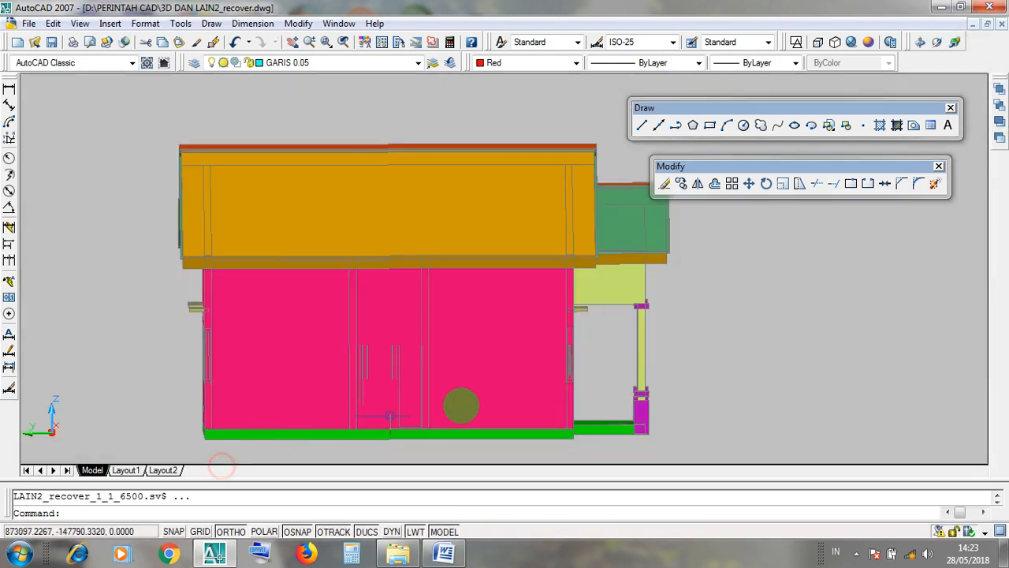
click(953, 41)
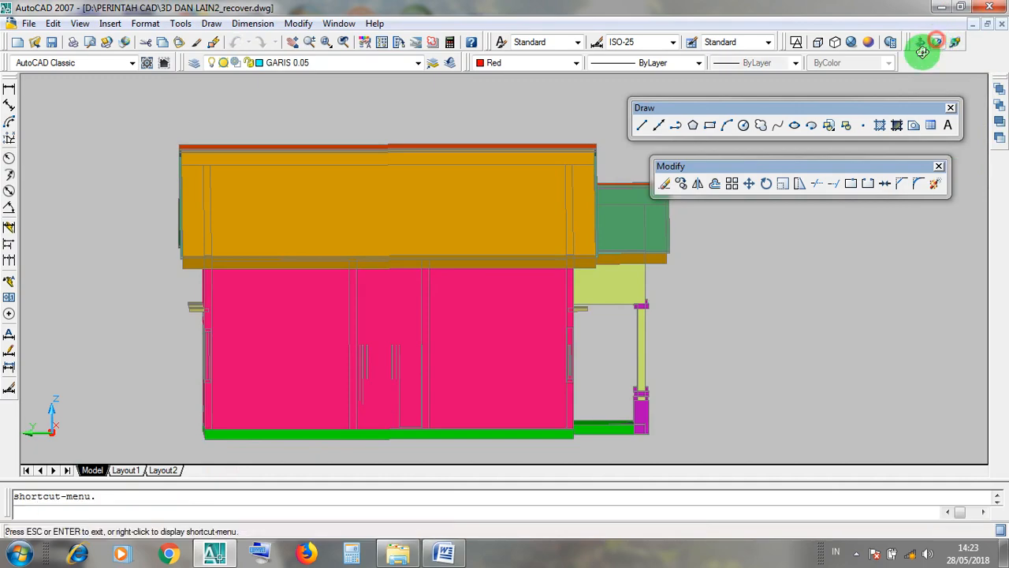
drag(525, 273, 461, 282)
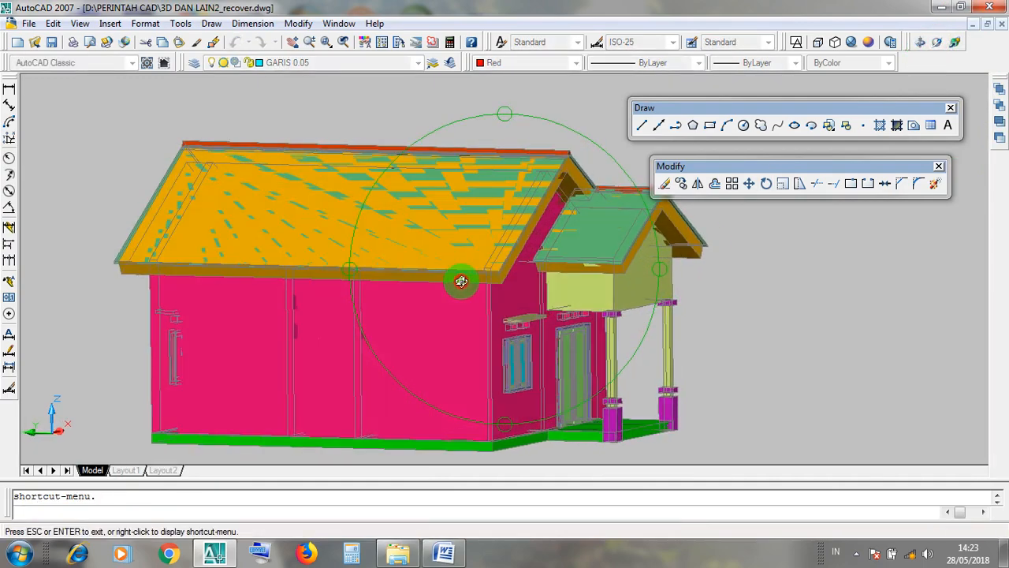
scroll(469, 215, up, 2)
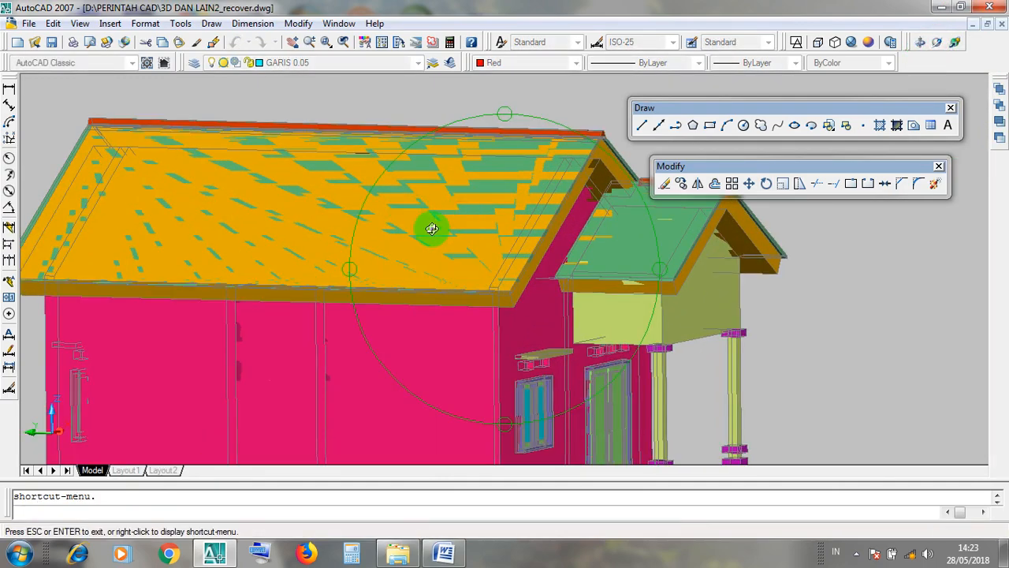
scroll(432, 229, down, 3)
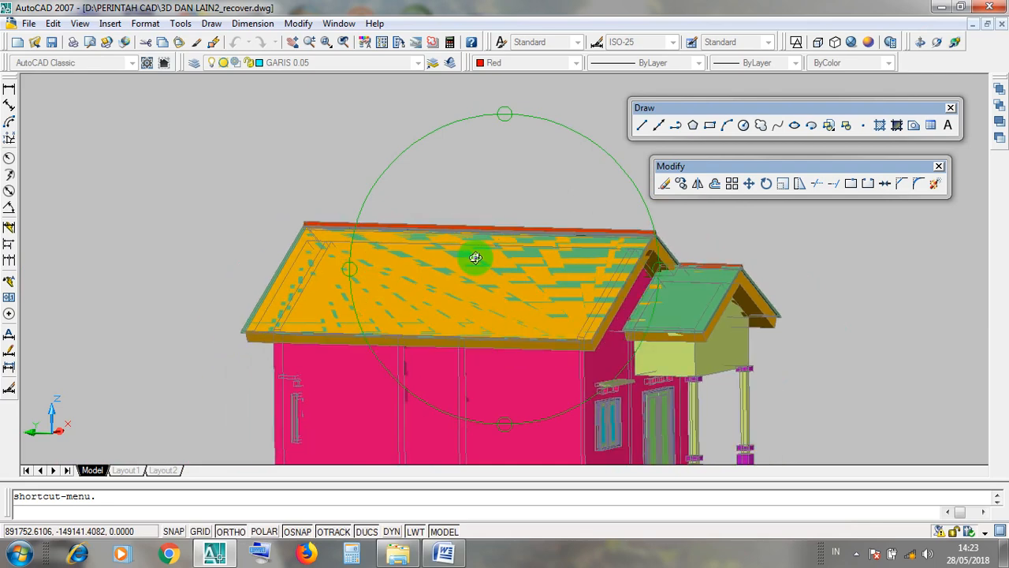
scroll(691, 301, up, 2)
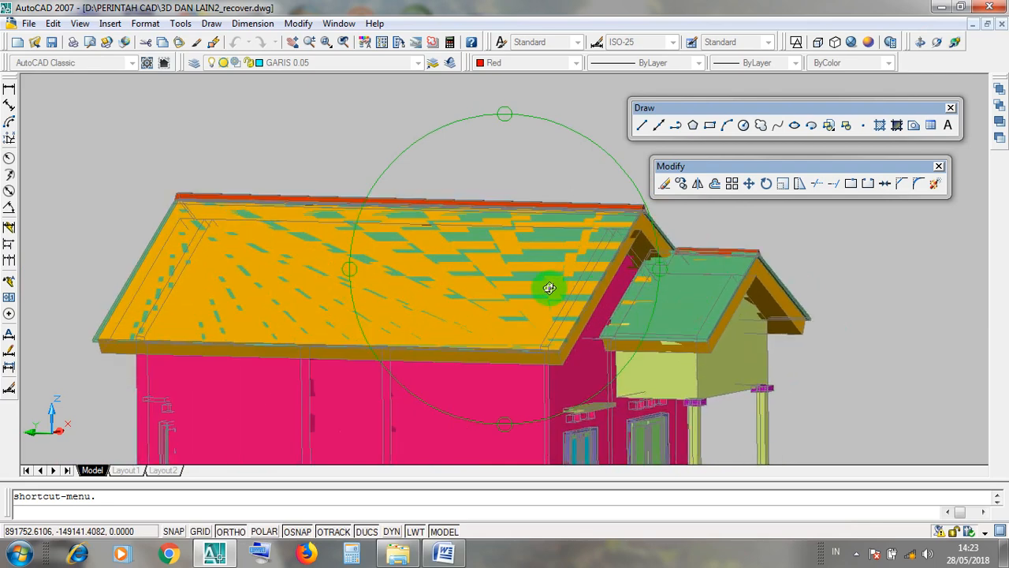
scroll(660, 318, up, 1)
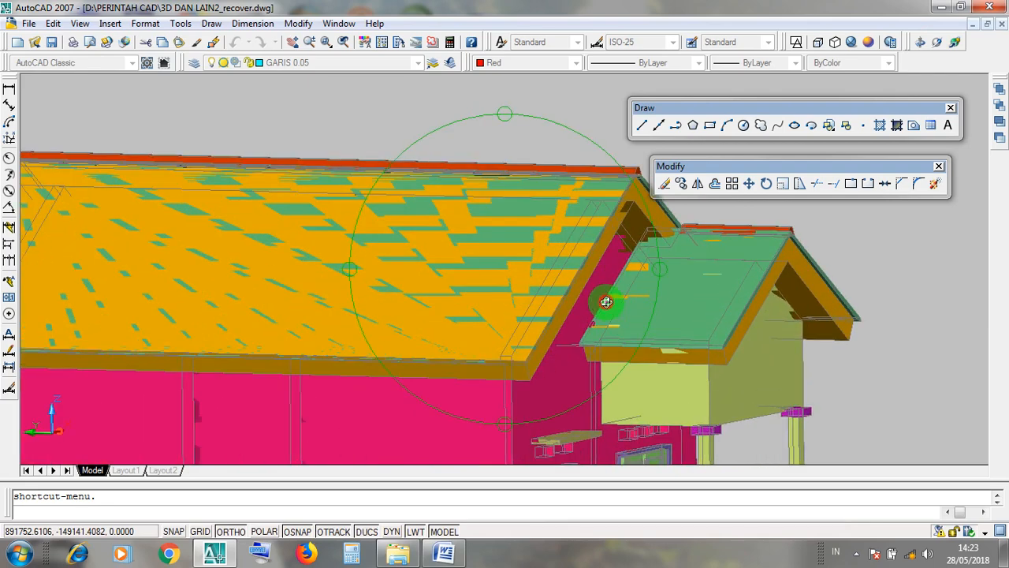
scroll(605, 302, up, 1)
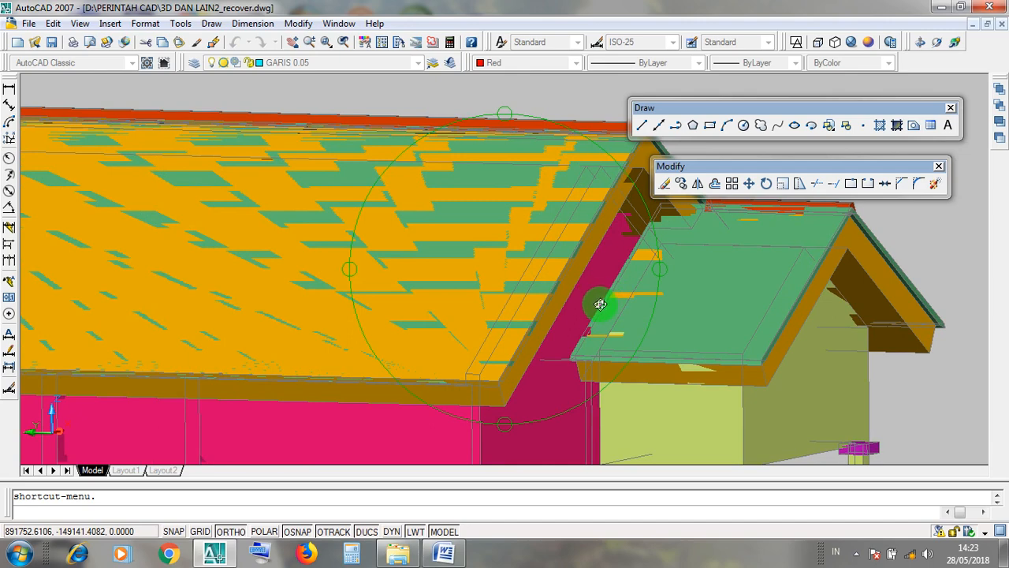
- Examine the gable overhang and the gap between the main roof and porch roof from several angles, including below
drag(599, 304, 590, 302)
scroll(593, 302, down, 1)
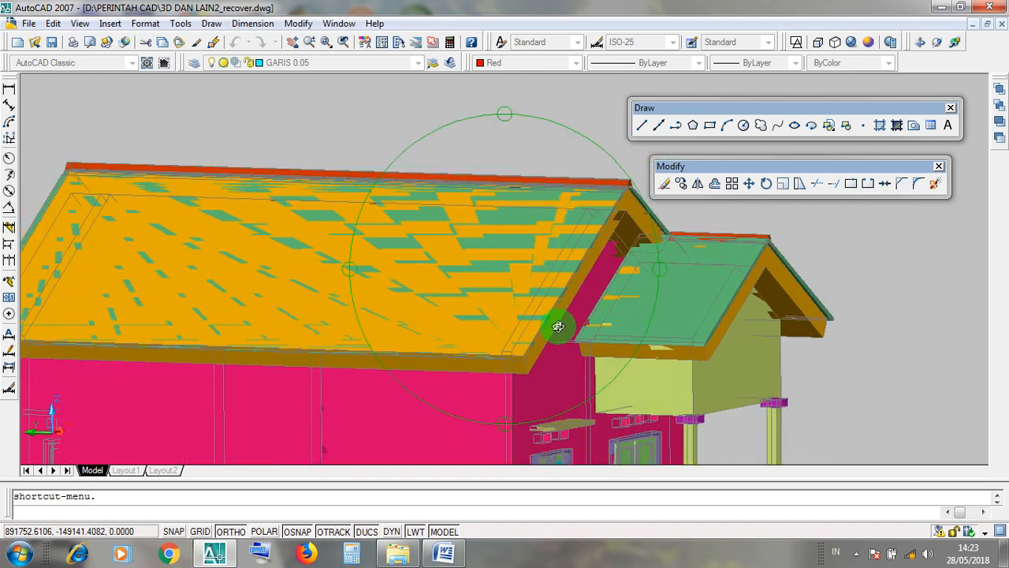
scroll(564, 320, up, 1)
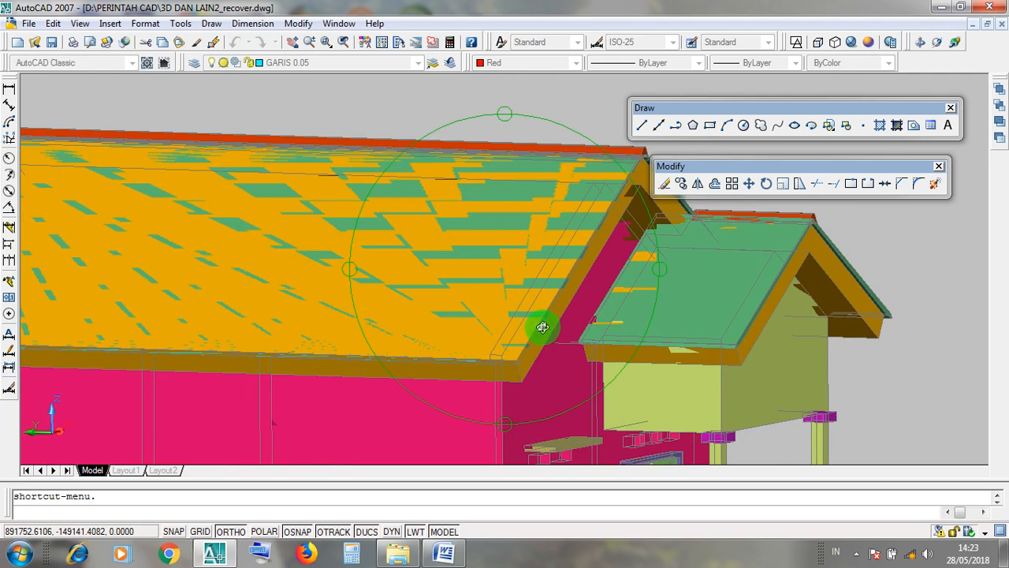
scroll(604, 313, up, 2)
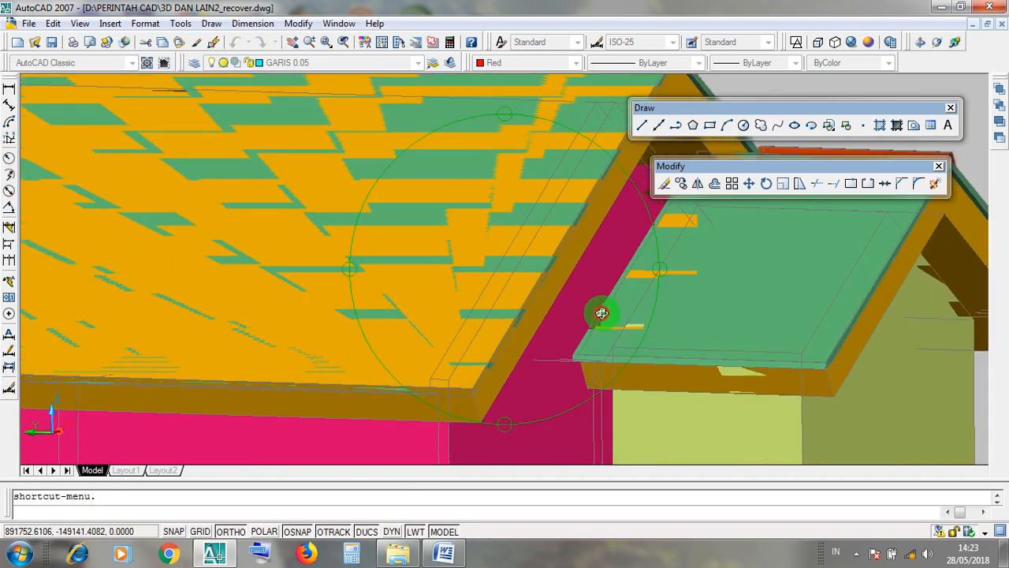
drag(601, 313, 612, 313)
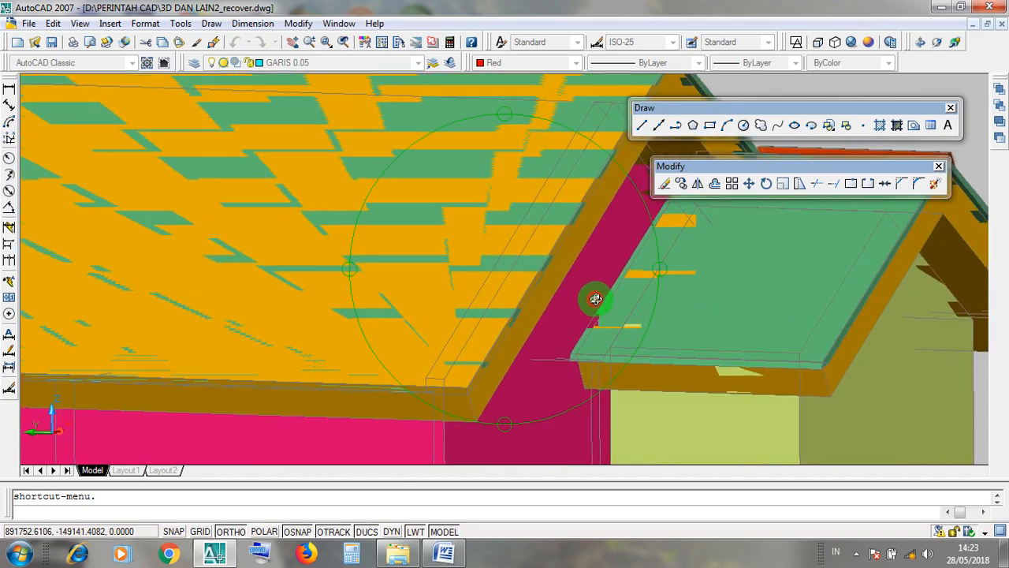
drag(600, 312, 579, 299)
scroll(572, 289, down, 2)
drag(536, 341, 630, 292)
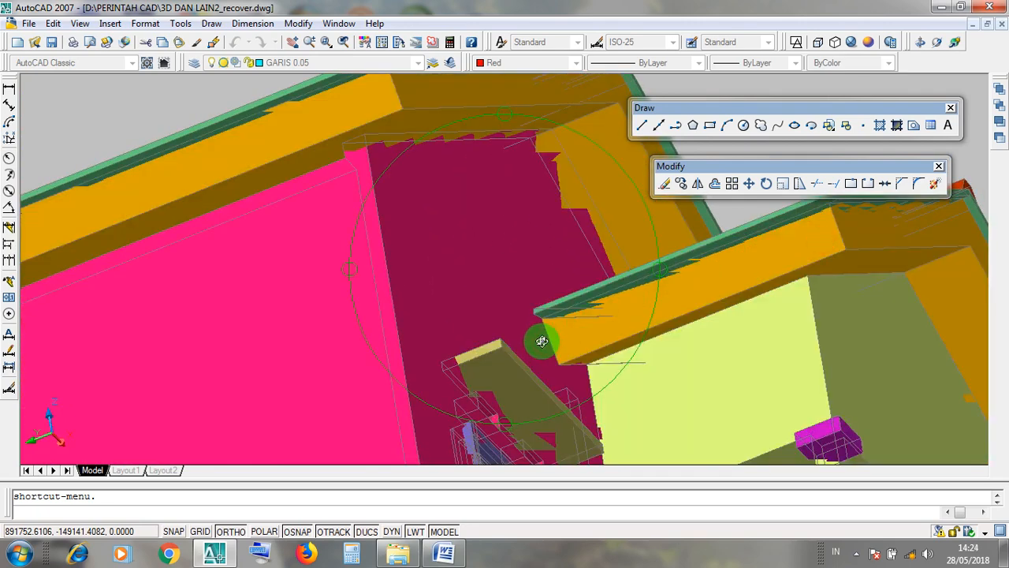
drag(541, 340, 518, 360)
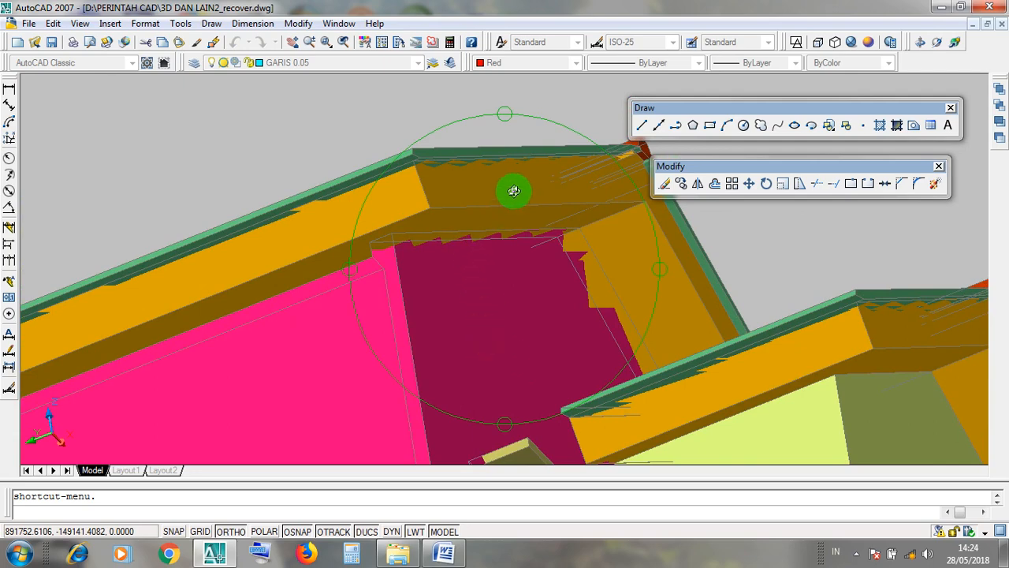
drag(527, 165, 513, 208)
scroll(544, 221, up, 3)
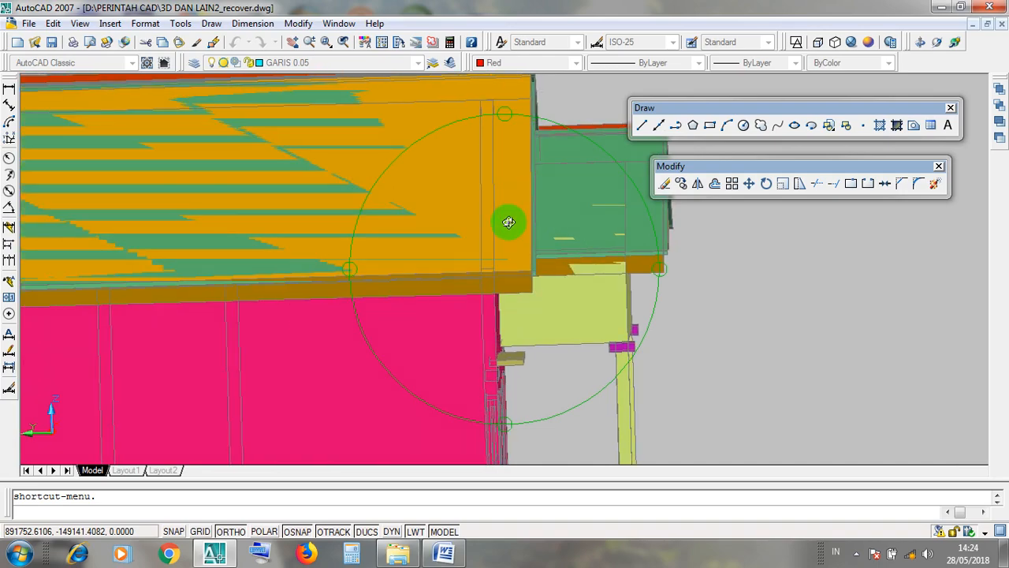
- Inspect the 3D house from the side, following the main roof's ridge and fascia along to the porch roof
drag(518, 276, 560, 272)
scroll(569, 281, down, 6)
drag(689, 318, 699, 307)
drag(403, 279, 559, 260)
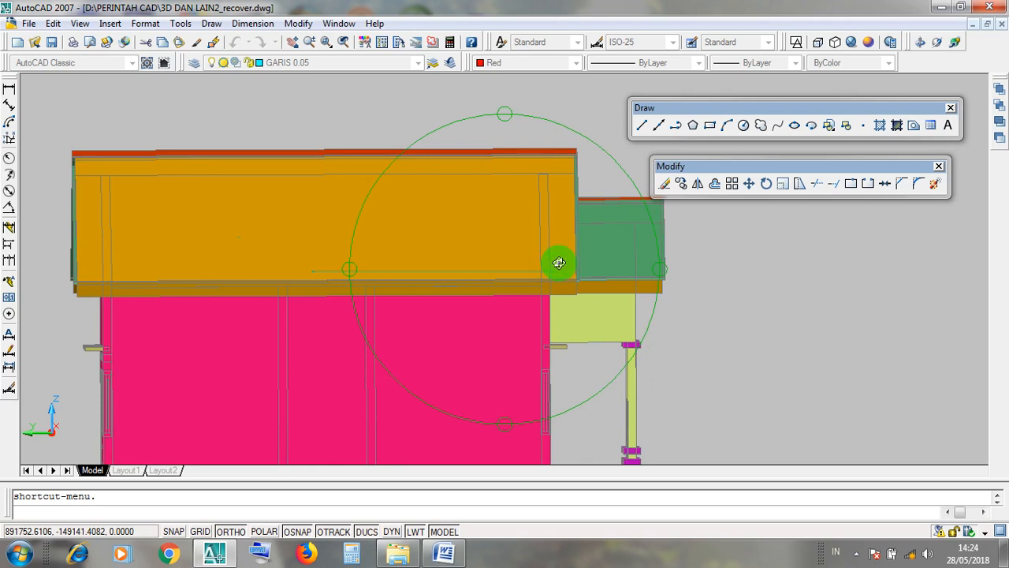
drag(558, 260, 517, 295)
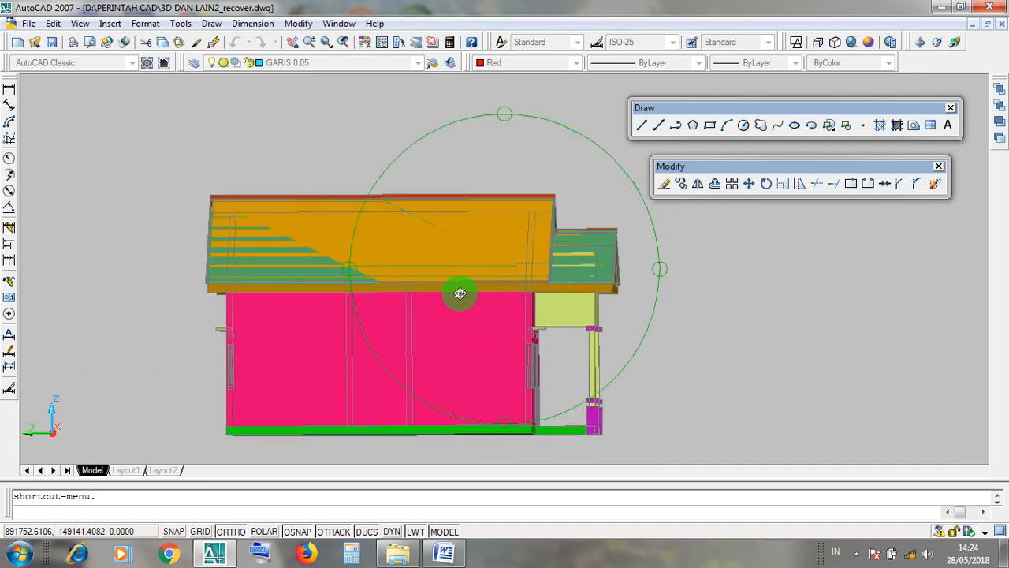
scroll(418, 261, up, 4)
mouse_move(455, 268)
middle_down()
mouse_move(473, 304)
mouse_move(493, 316)
middle_up()
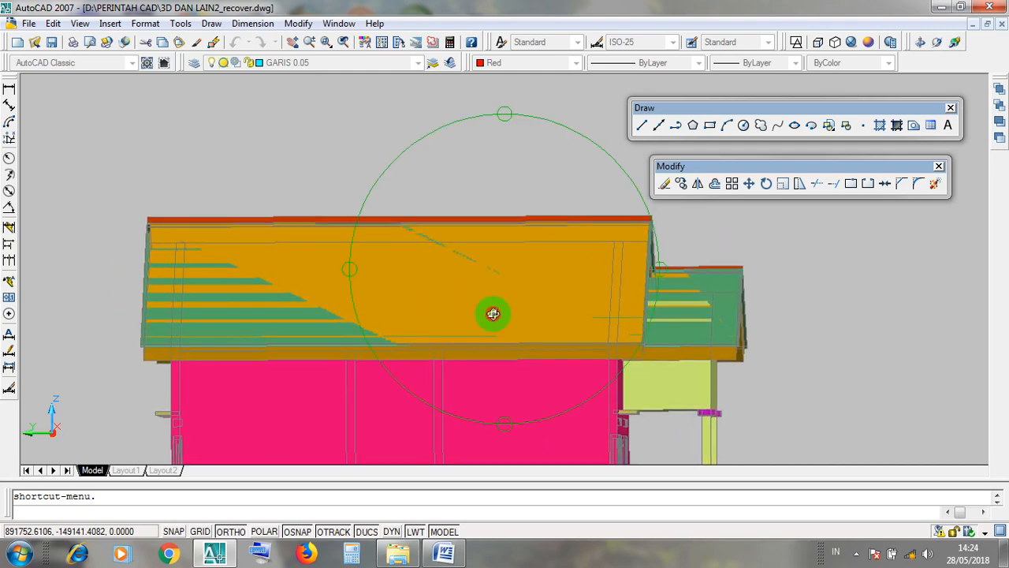
drag(493, 315, 495, 313)
scroll(449, 217, up, 2)
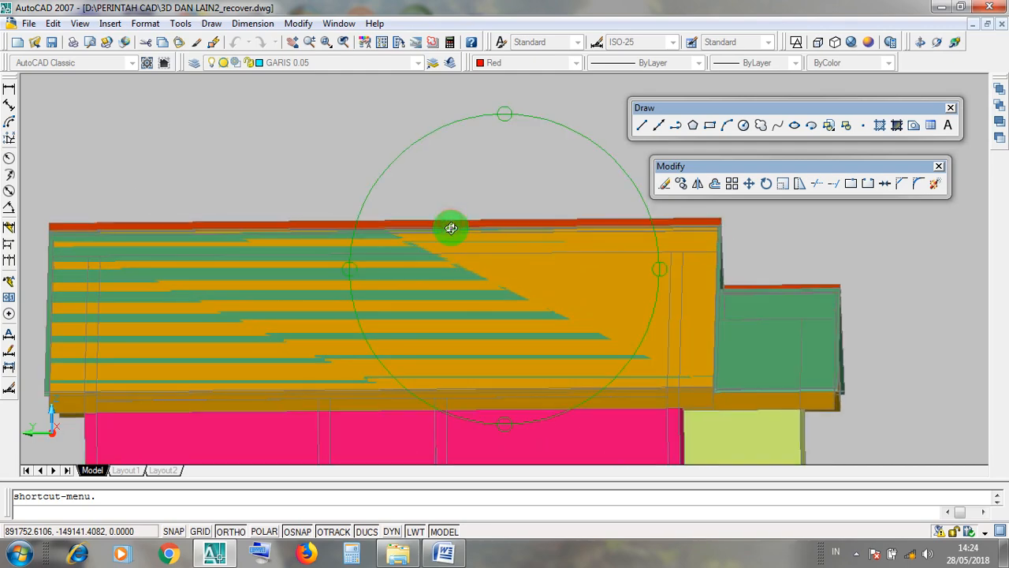
drag(452, 272, 437, 255)
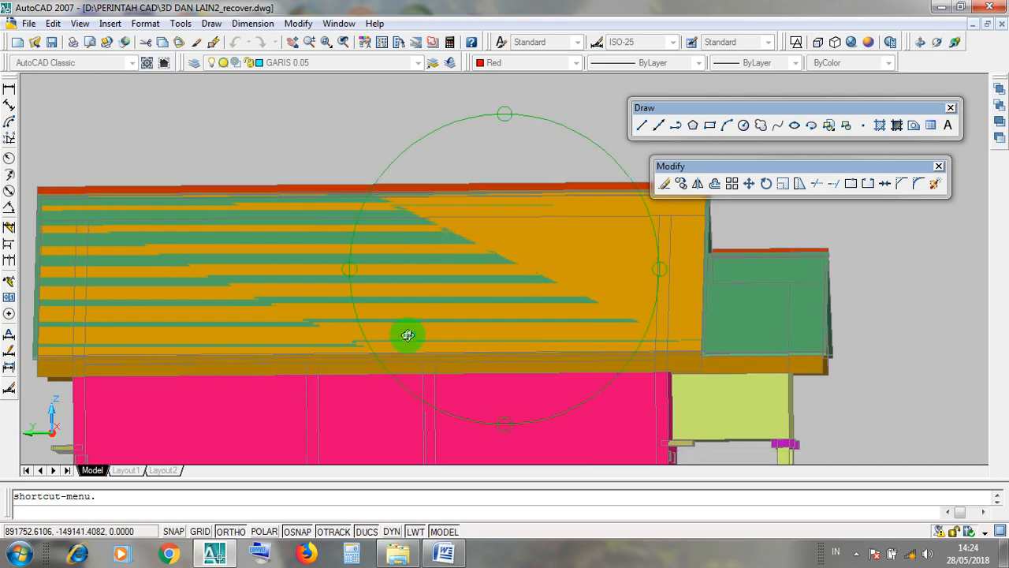
drag(414, 364, 249, 375)
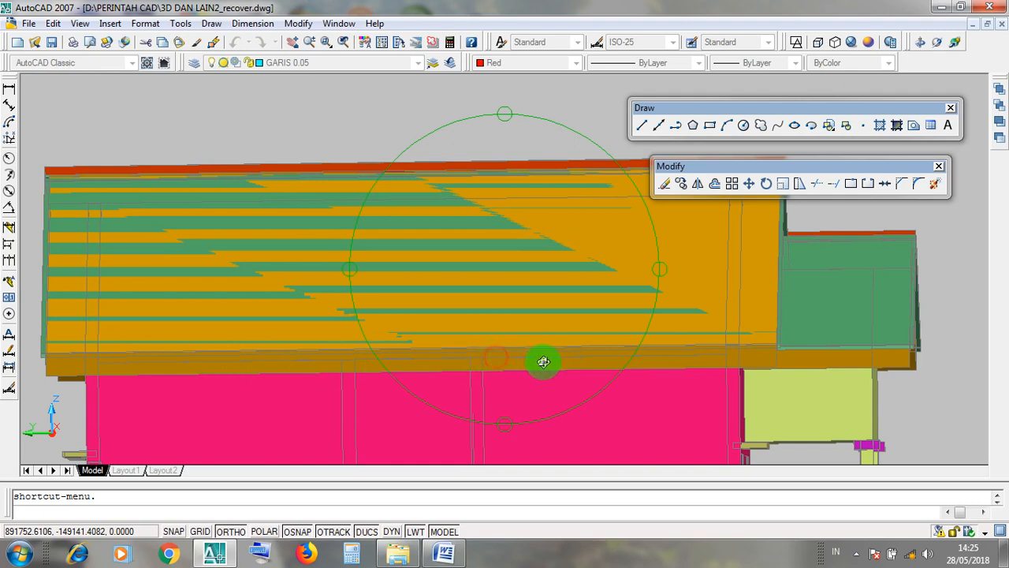
drag(527, 360, 683, 359)
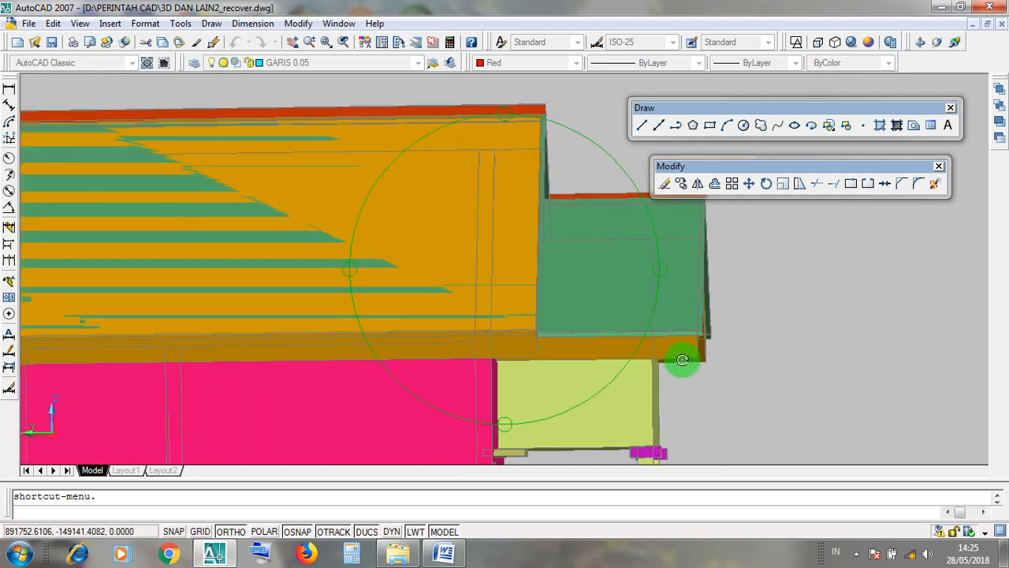
drag(595, 339, 511, 338)
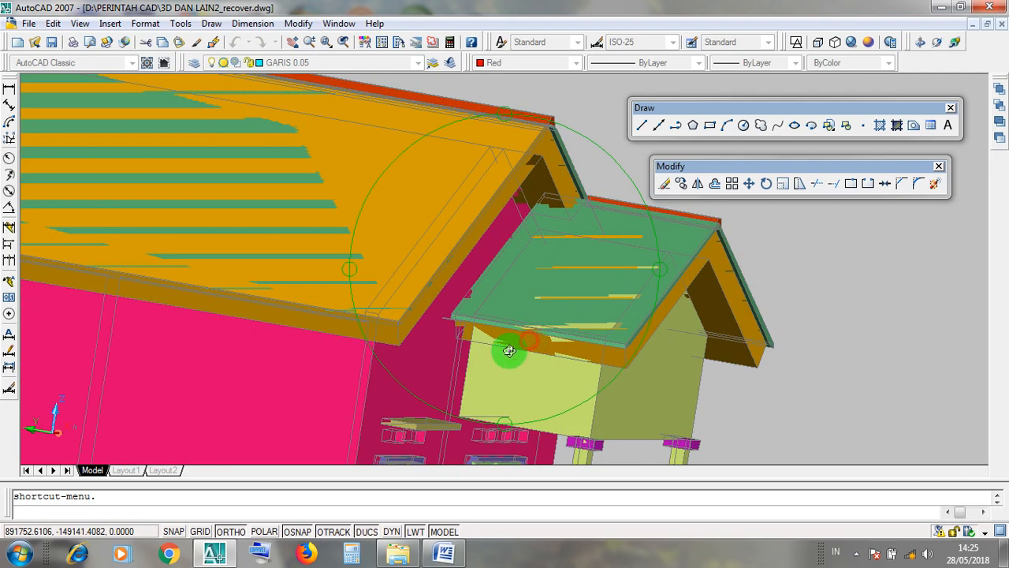
- Examine how the porch roof joins the main roof from the front and the opposite side of the 3D house
drag(343, 326, 586, 331)
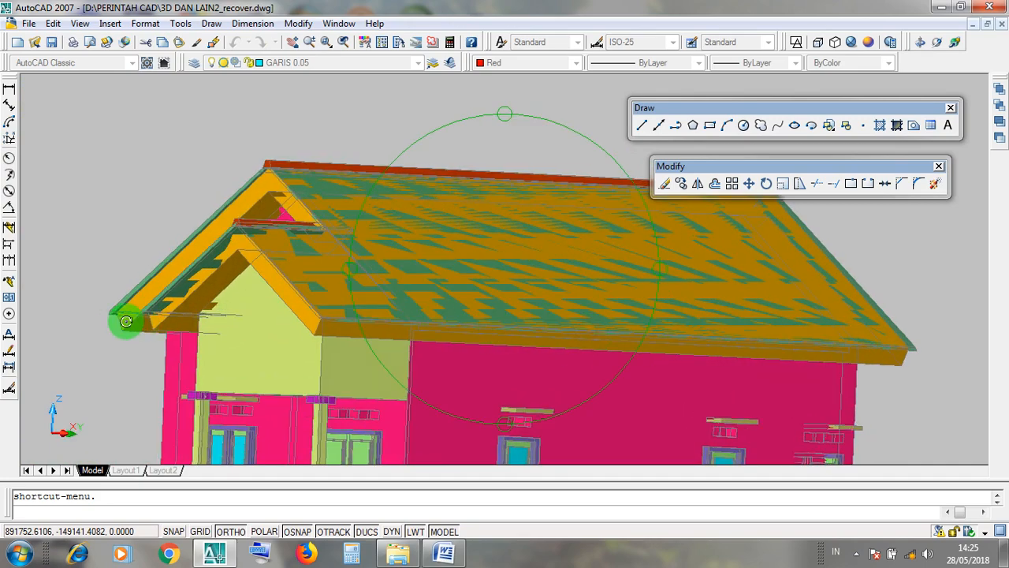
drag(441, 337, 419, 338)
drag(294, 317, 317, 293)
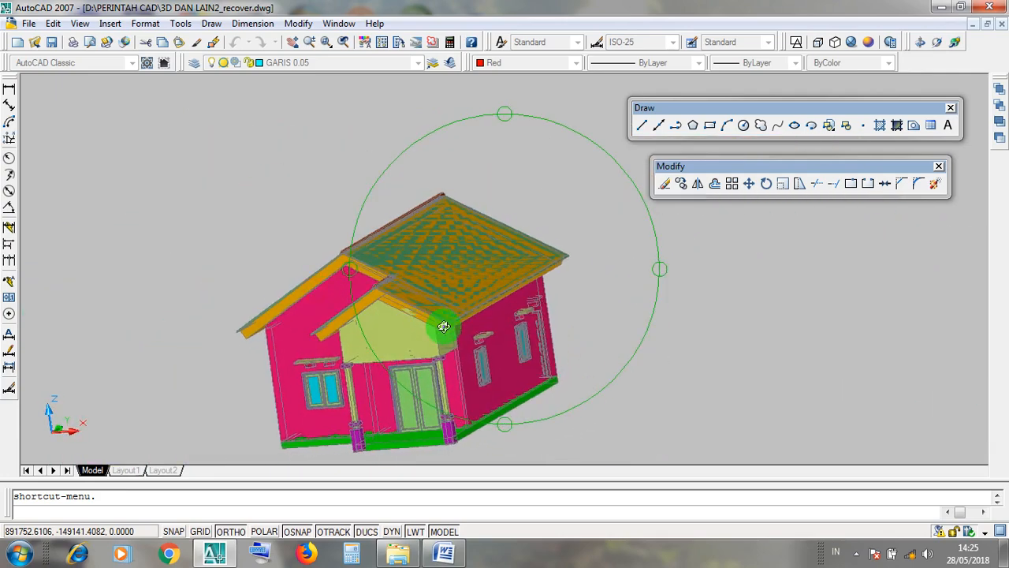
scroll(444, 327, up, 2)
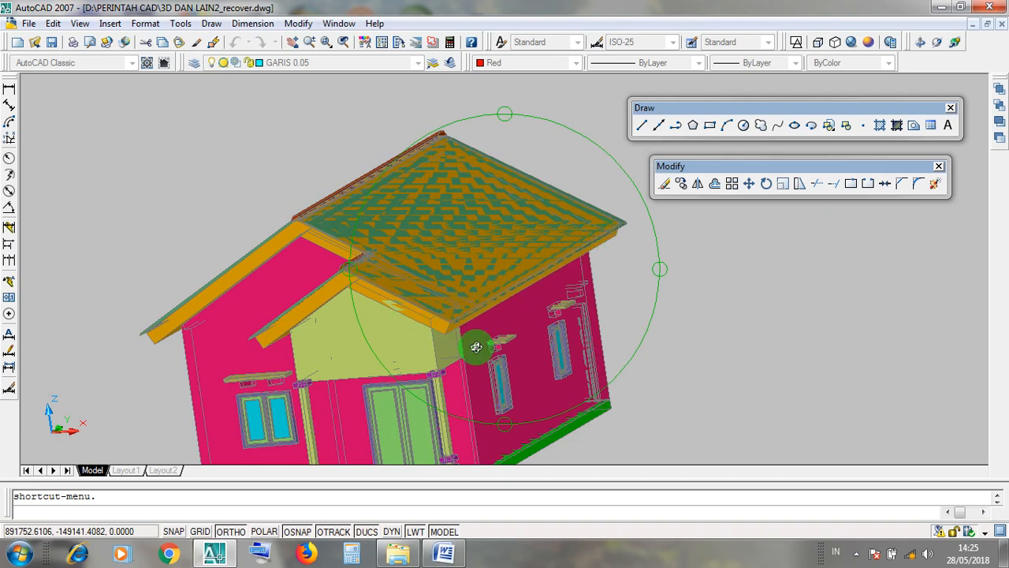
scroll(445, 335, up, 2)
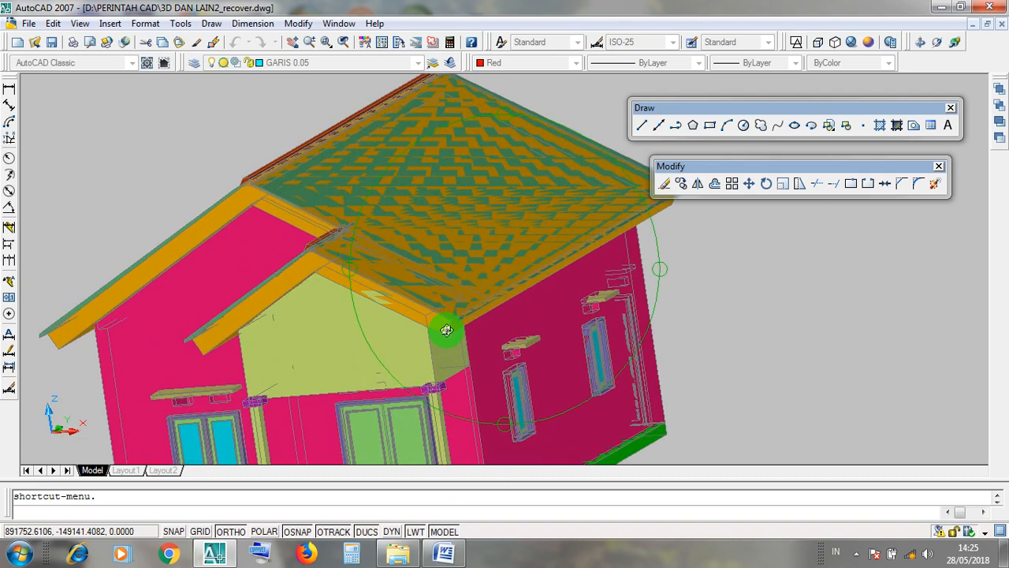
drag(446, 329, 479, 318)
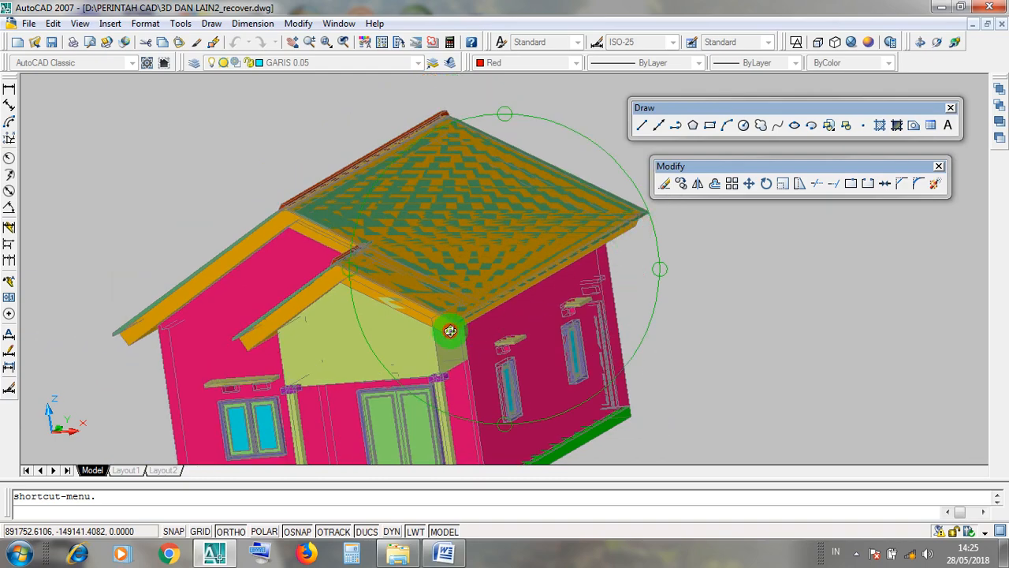
scroll(449, 330, up, 2)
scroll(468, 319, down, 3)
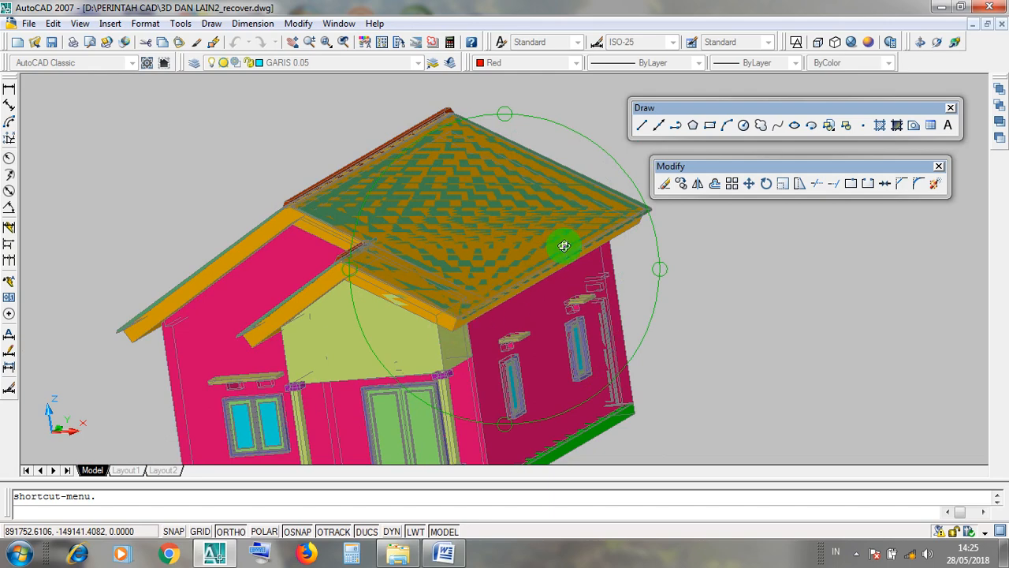
drag(444, 338, 518, 307)
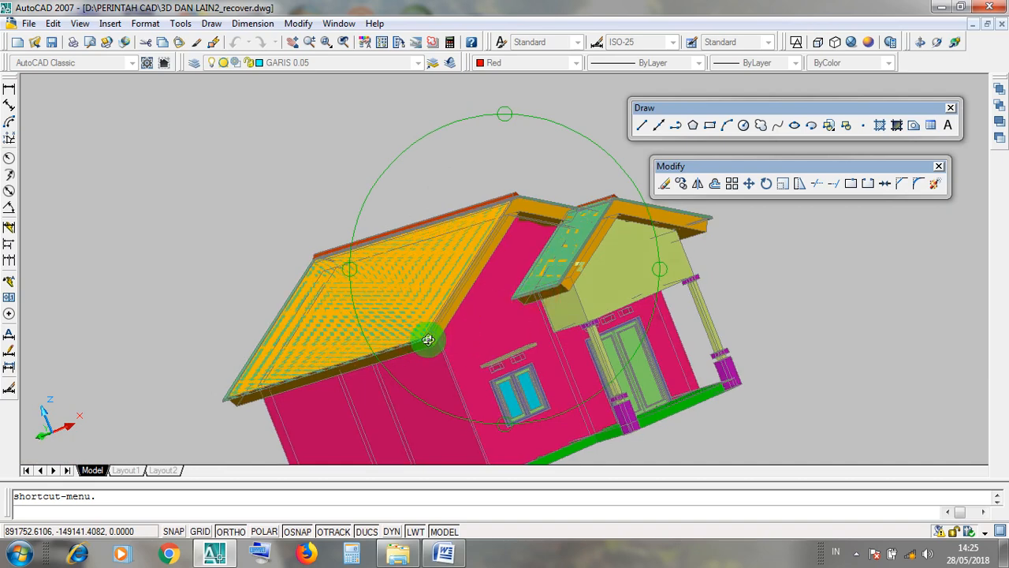
- Inspect the corner where the main roof's fascia meets the porch roof's fascia in the 3D side view
drag(446, 323, 475, 254)
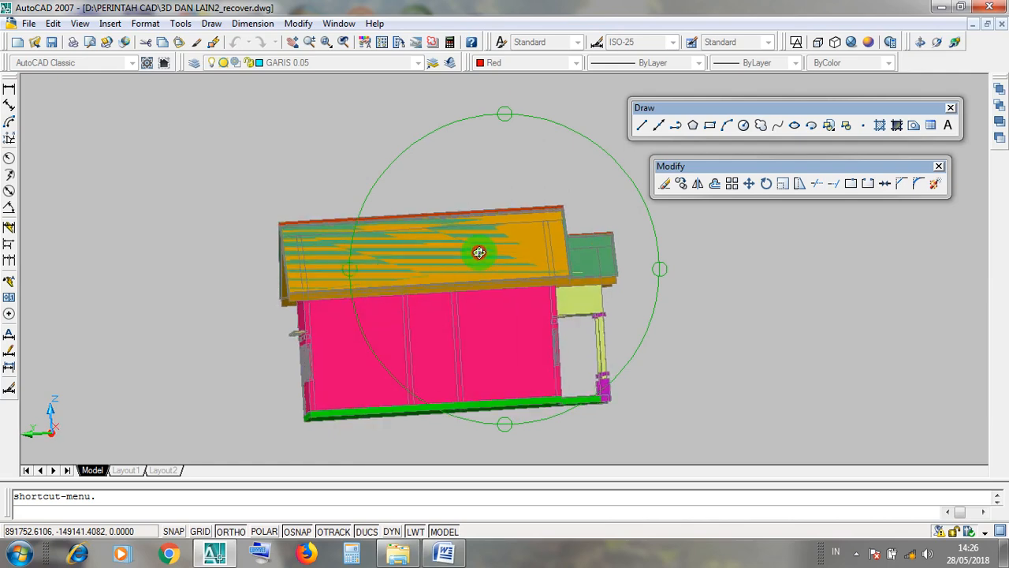
drag(692, 413, 670, 421)
scroll(558, 250, up, 4)
drag(556, 253, 551, 271)
scroll(569, 312, up, 5)
scroll(567, 302, down, 1)
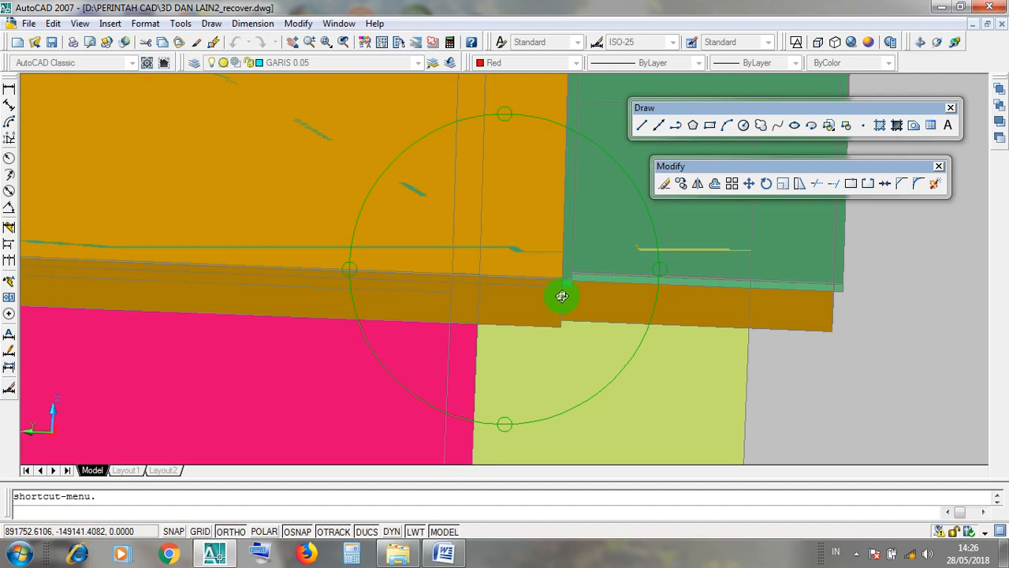
- View the whole 3D house from the side, comparing the main roof's fascia line with the porch roof's fascia
scroll(556, 311, down, 2)
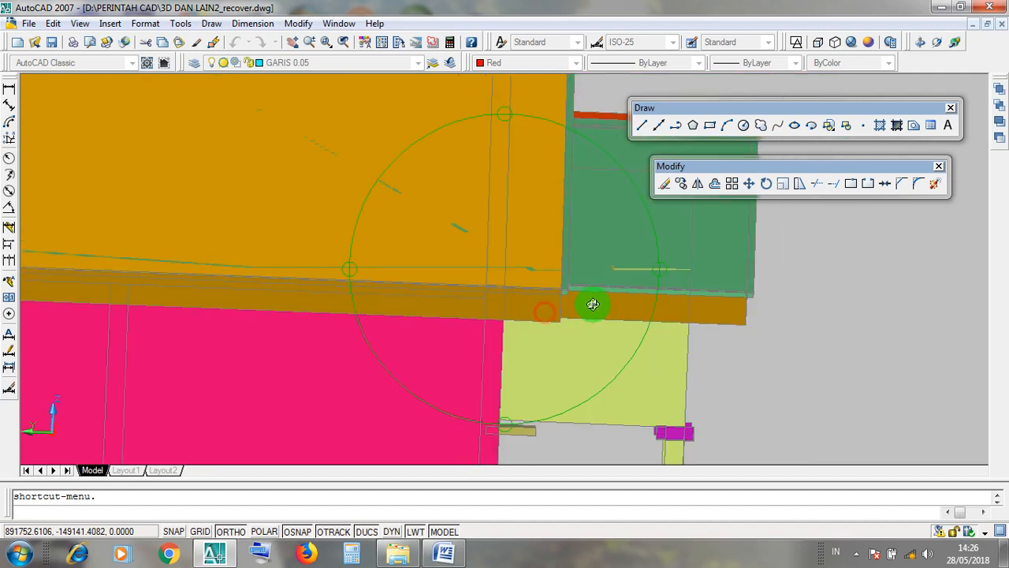
scroll(574, 308, down, 3)
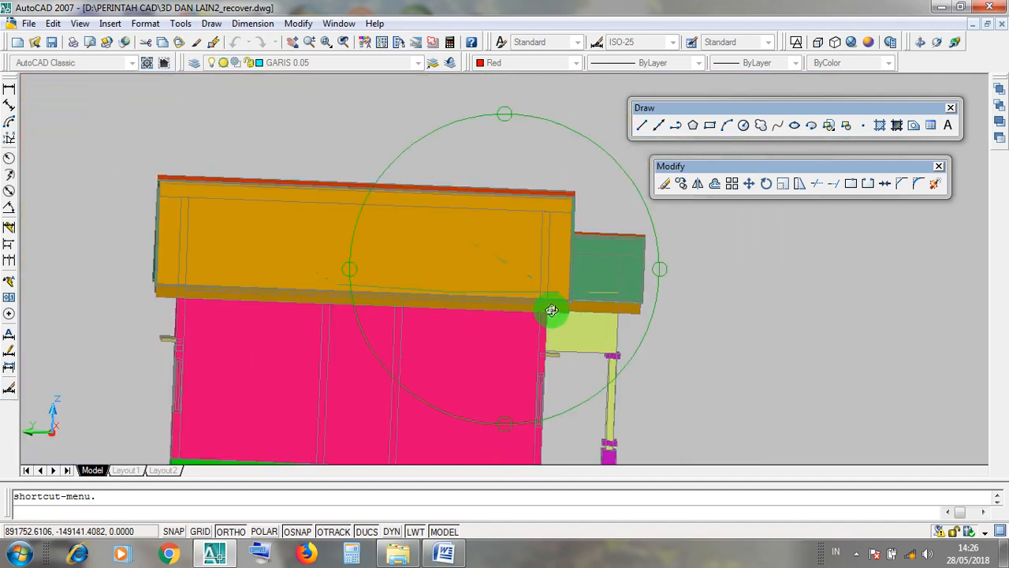
scroll(491, 274, down, 2)
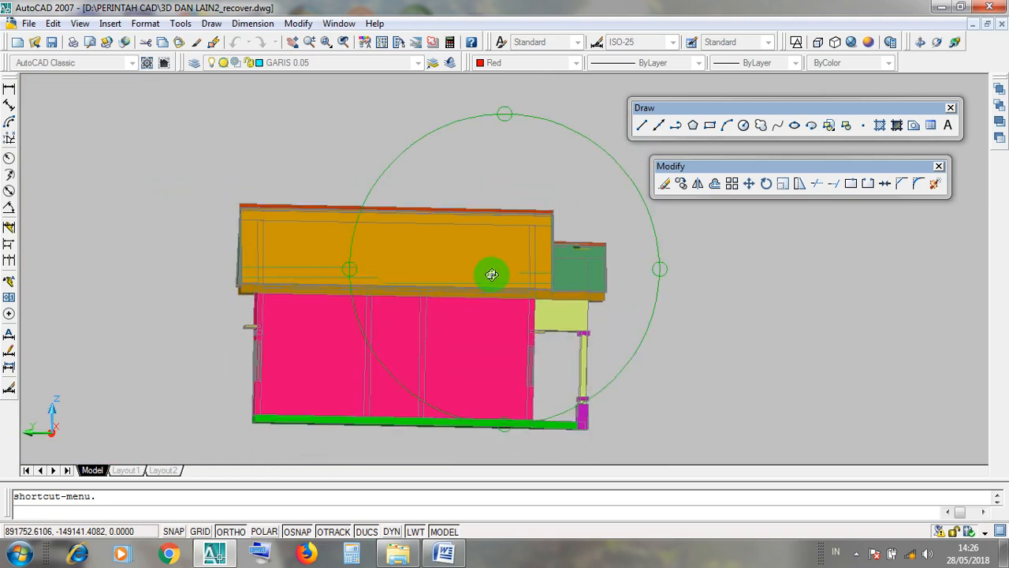
drag(246, 294, 470, 307)
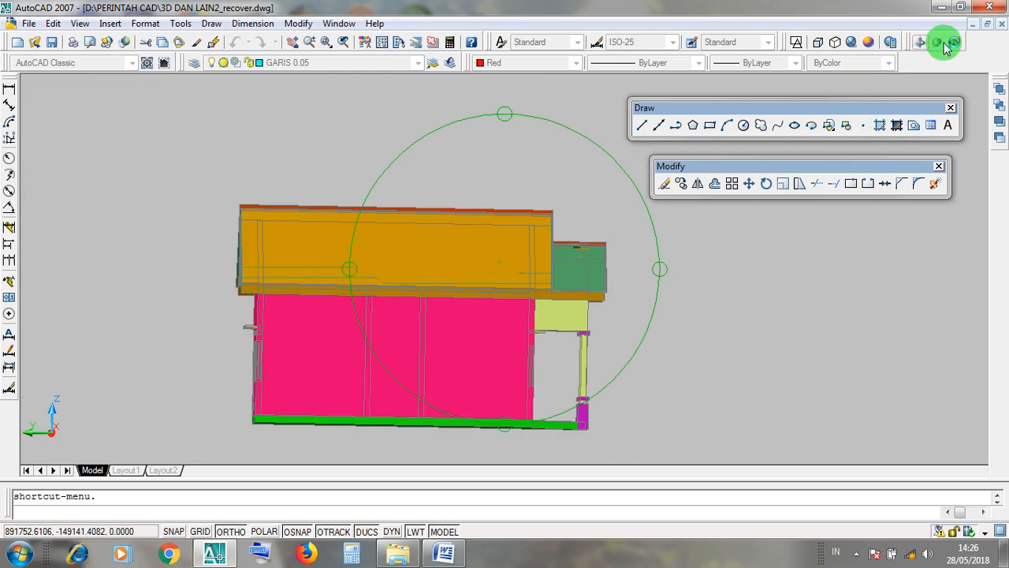
- Switch from the 3D house model to the LATIHAN RUMAH 2D drawing, at the side elevation's roof
click(975, 26)
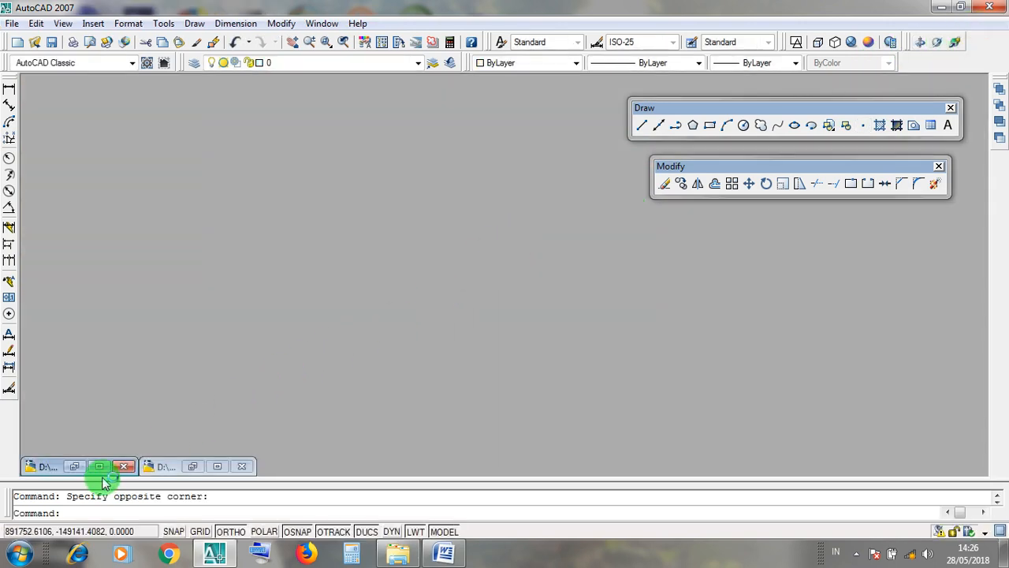
click(103, 469)
scroll(709, 363, up, 3)
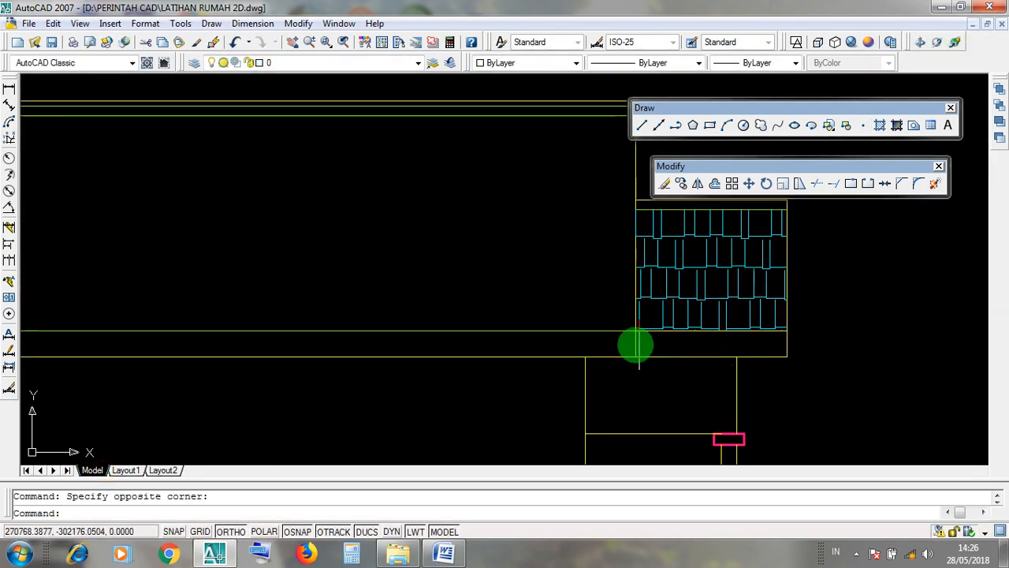
- Inspect the porch roof's fascia strip below the tiles, highlighting its lower edge in the 2D side elevation
scroll(765, 352, up, 3)
click(799, 357)
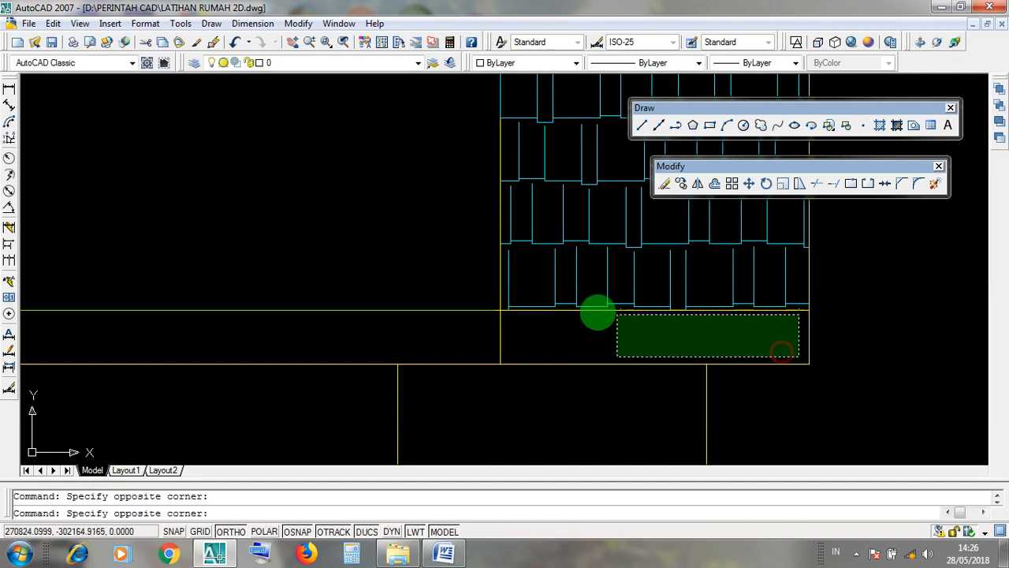
click(532, 320)
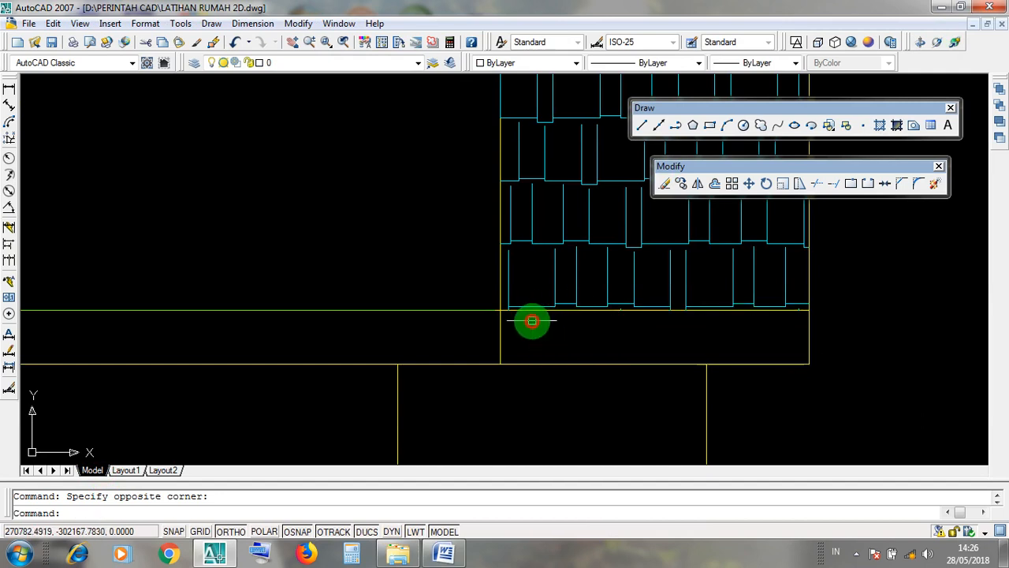
click(802, 362)
click(779, 352)
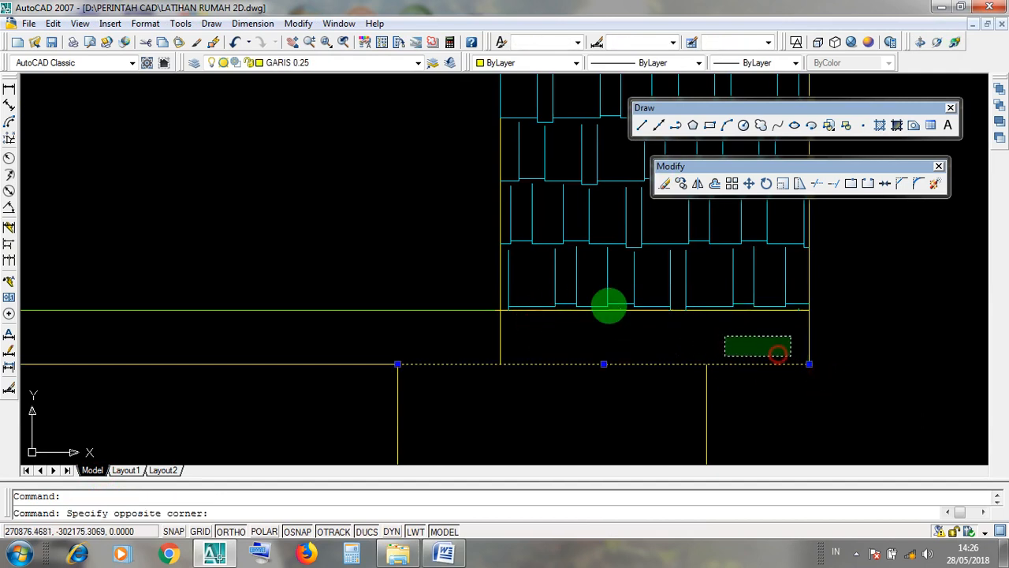
click(525, 321)
scroll(544, 325, down, 4)
middle_drag(544, 335, 716, 360)
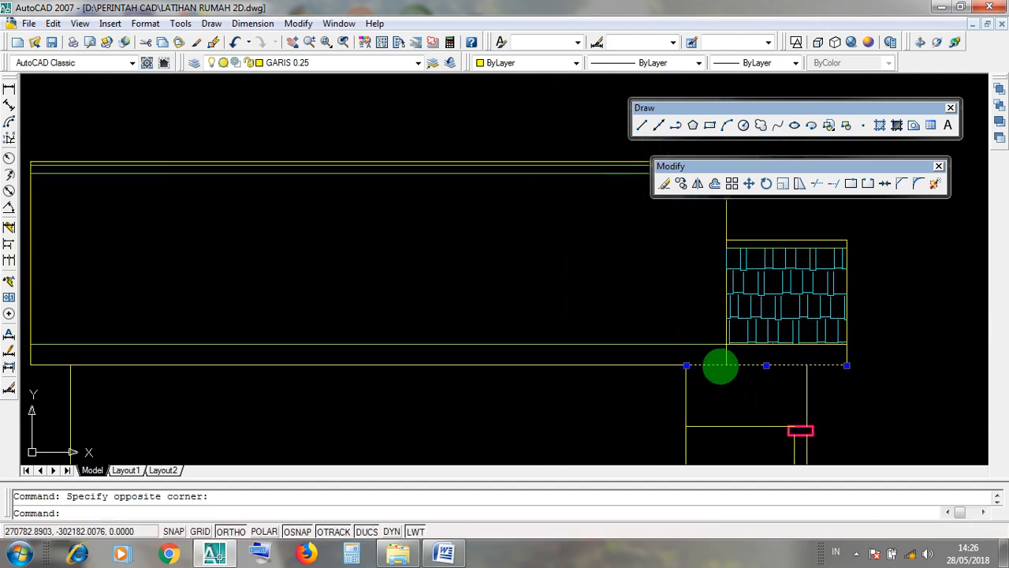
key(Escape)
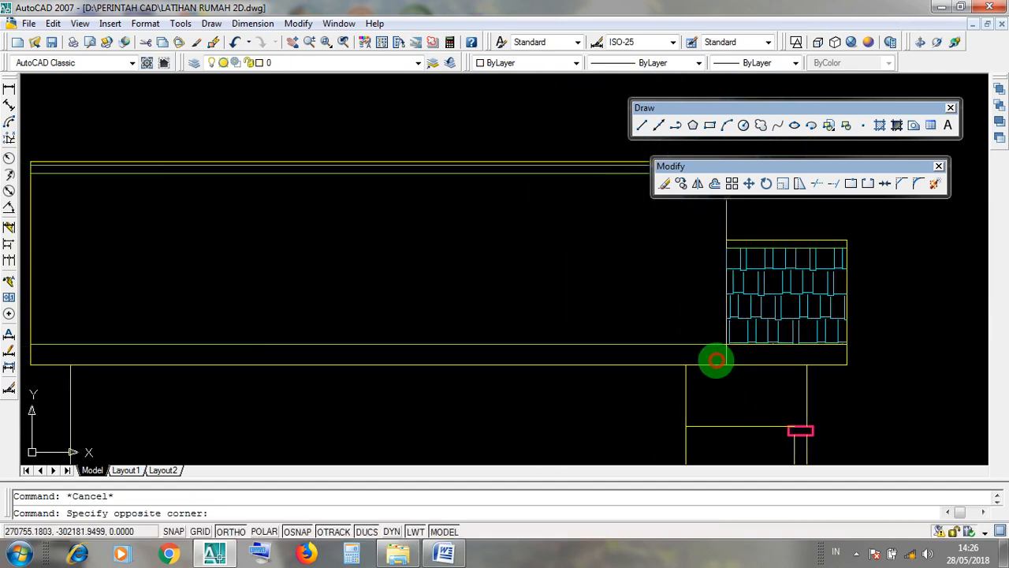
- Trace the main roof's fascia along its full length and highlight its lower edge through to the porch roof's end
scroll(331, 354, down, 4)
scroll(293, 354, up, 2)
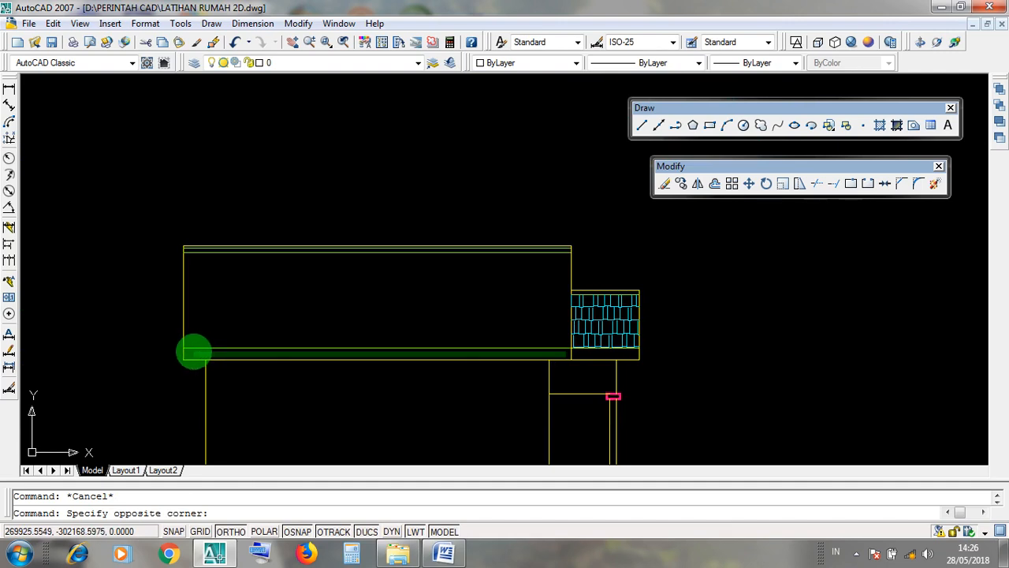
click(193, 351)
scroll(603, 365, up, 3)
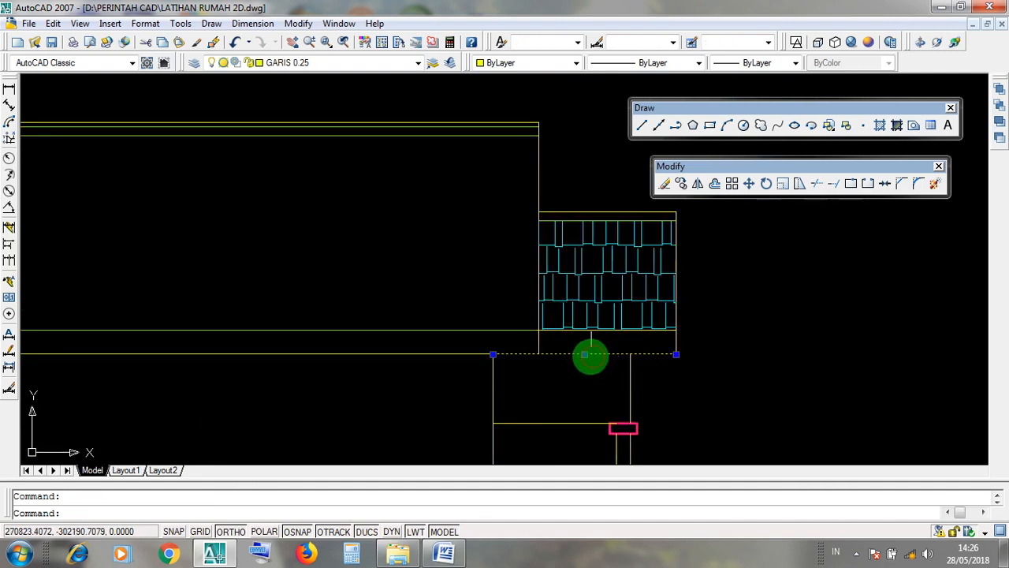
scroll(584, 354, down, 3)
key(Escape)
click(513, 354)
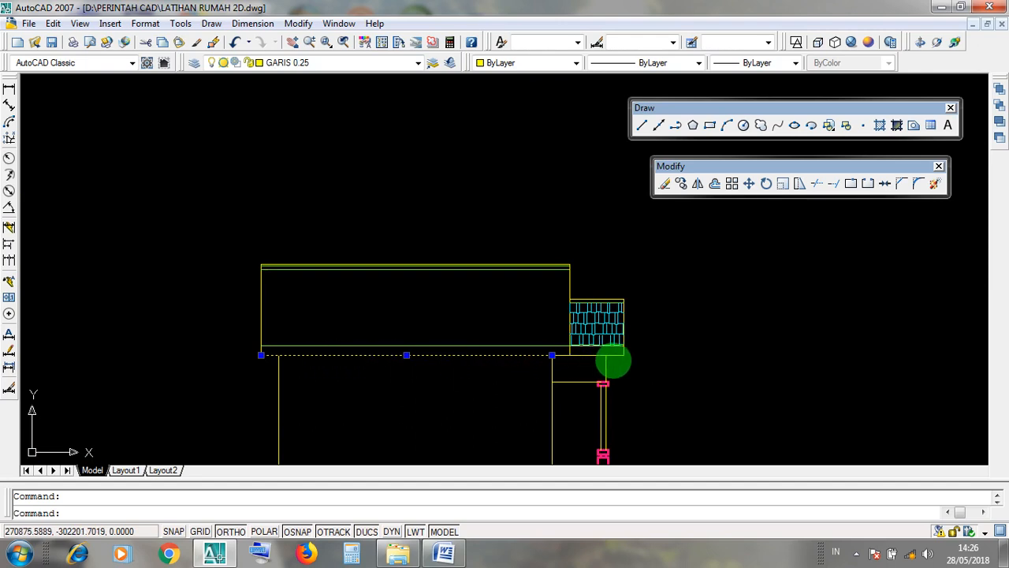
scroll(610, 361, up, 3)
scroll(513, 355, down, 1)
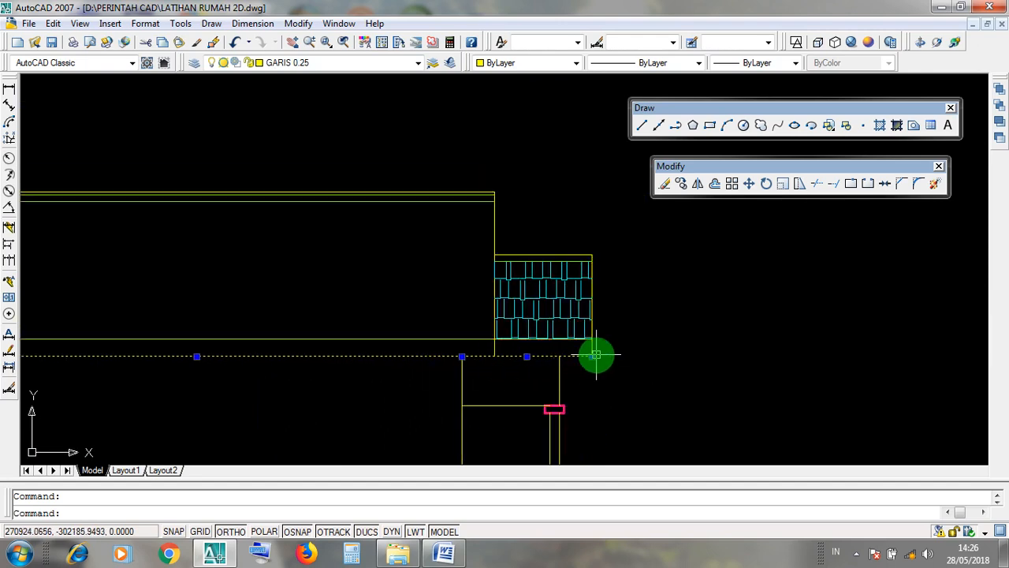
scroll(596, 354, down, 2)
key(Escape)
- Examine the junction between the two fascias, highlighting the main roof's vertical end line where it crosses them
scroll(552, 354, up, 5)
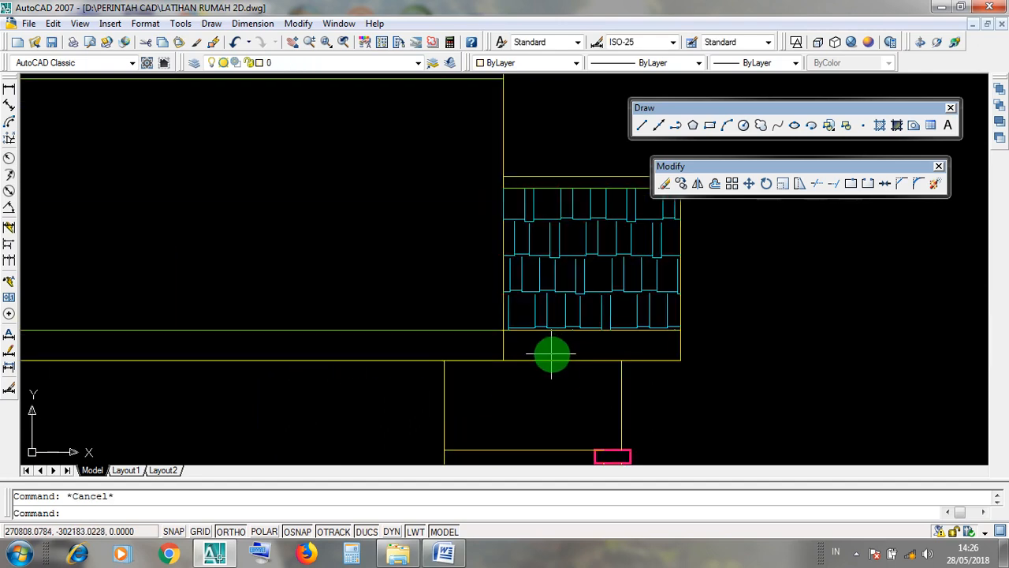
click(620, 351)
click(571, 346)
click(453, 350)
click(400, 346)
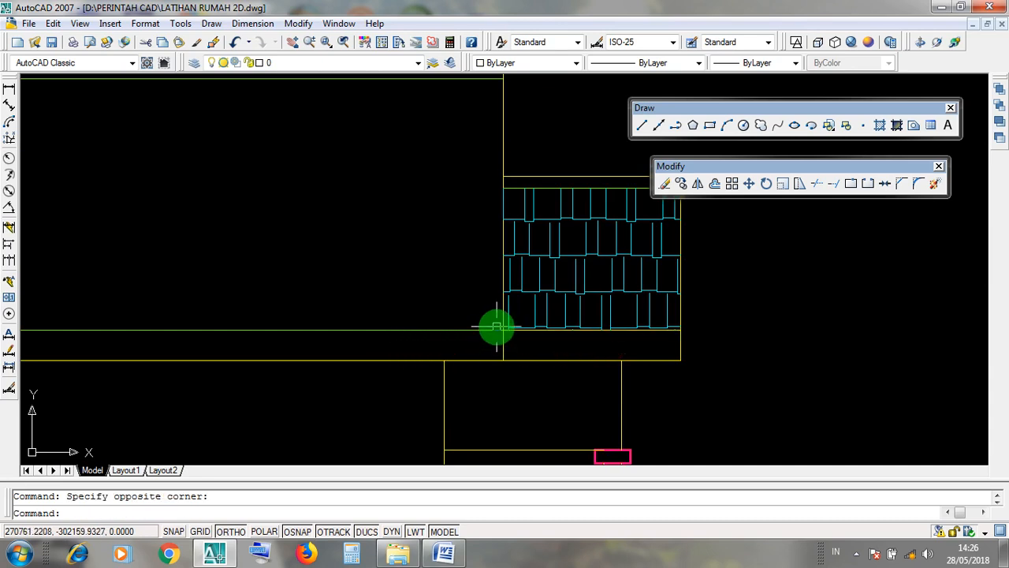
scroll(494, 329, up, 3)
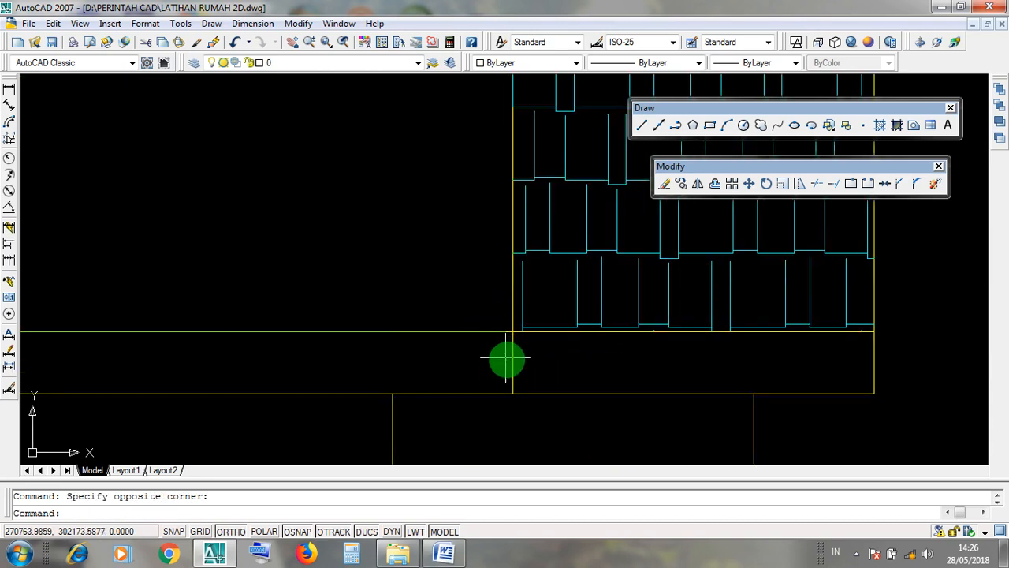
click(511, 363)
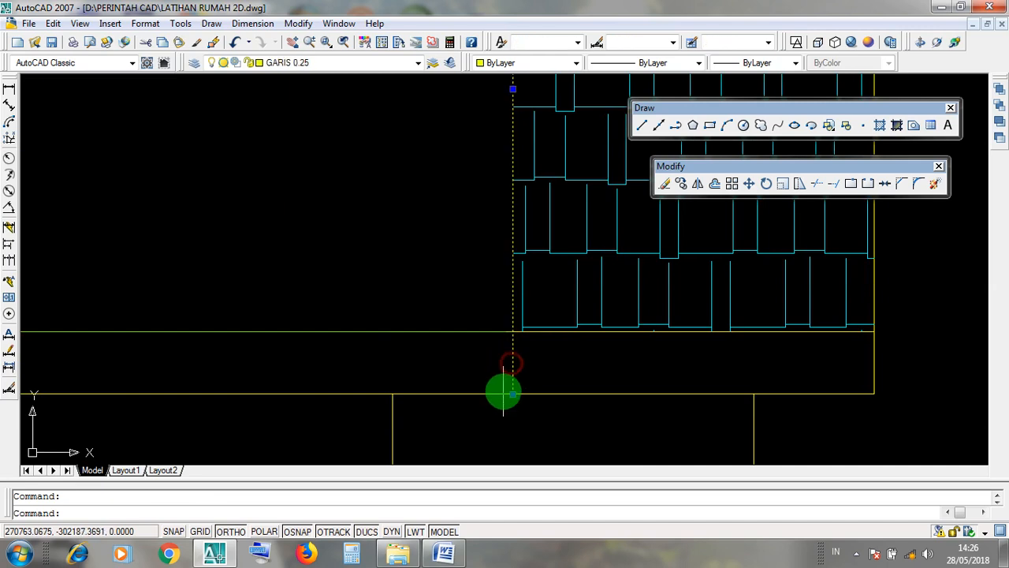
click(512, 345)
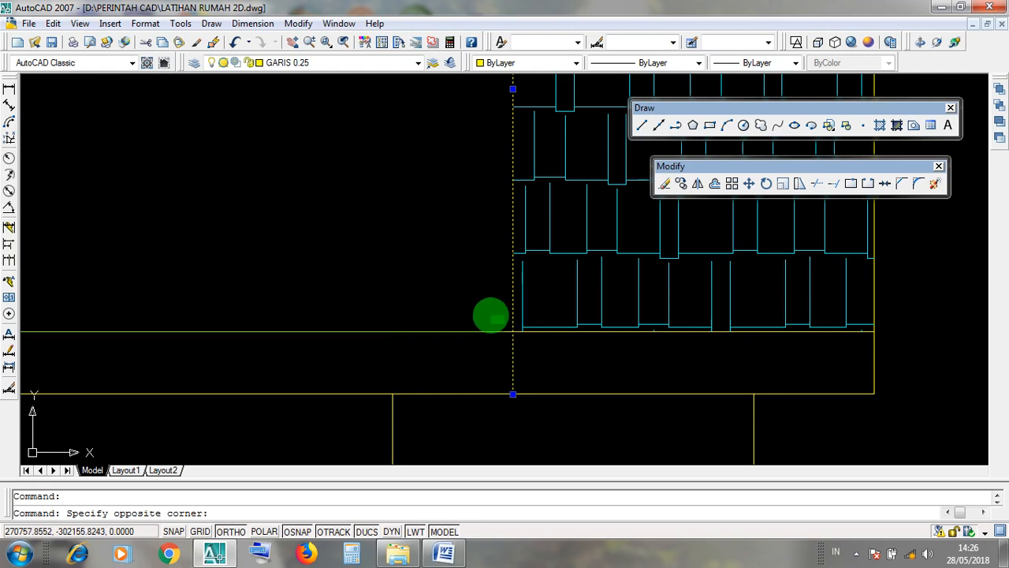
click(489, 313)
- Compare the porch fascia, main fascia and main roof surface on either side of the highlighted vertical end line
click(863, 387)
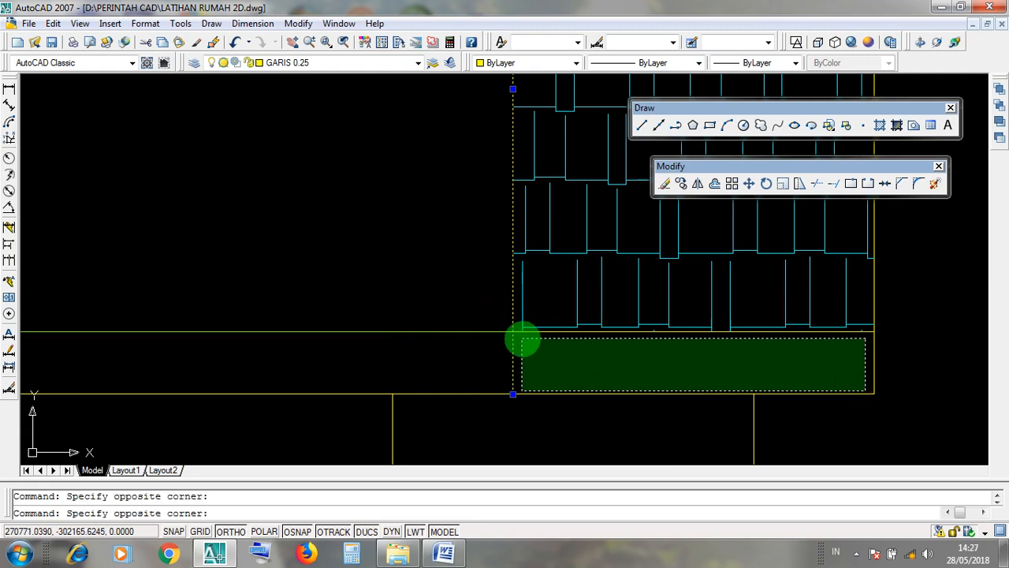
click(521, 341)
middle_drag(464, 356, 626, 378)
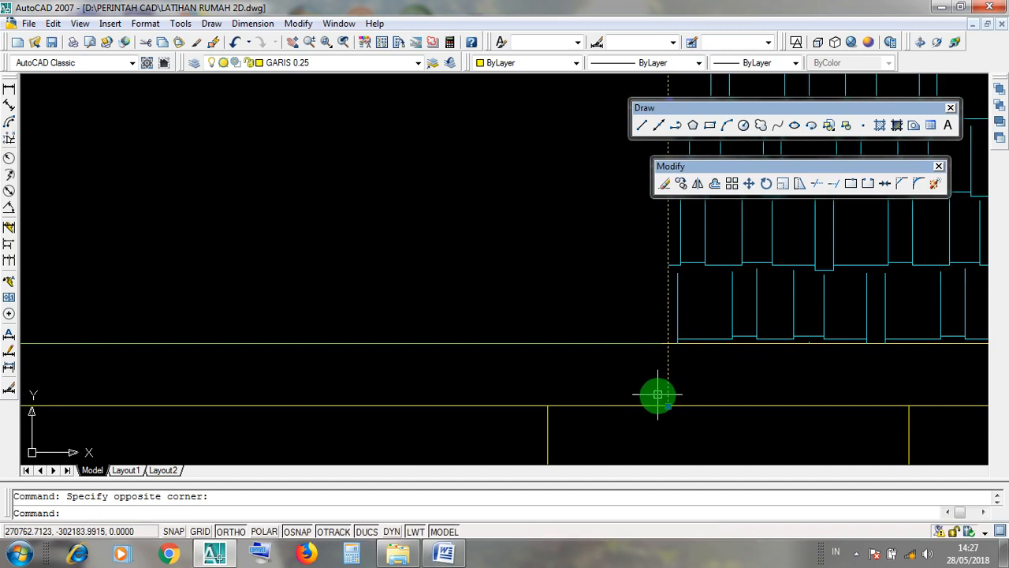
scroll(599, 347, down, 3)
click(572, 386)
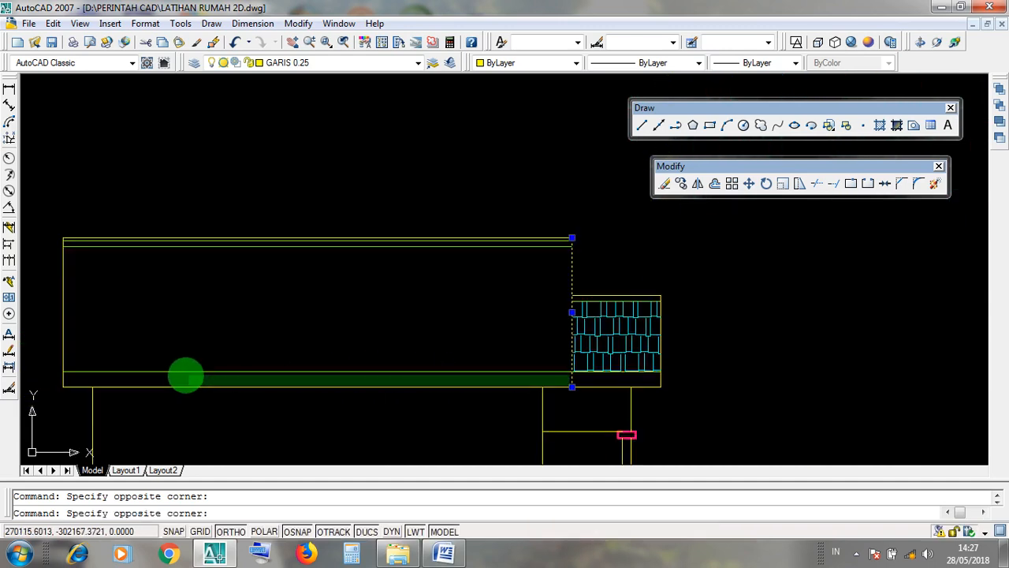
click(73, 376)
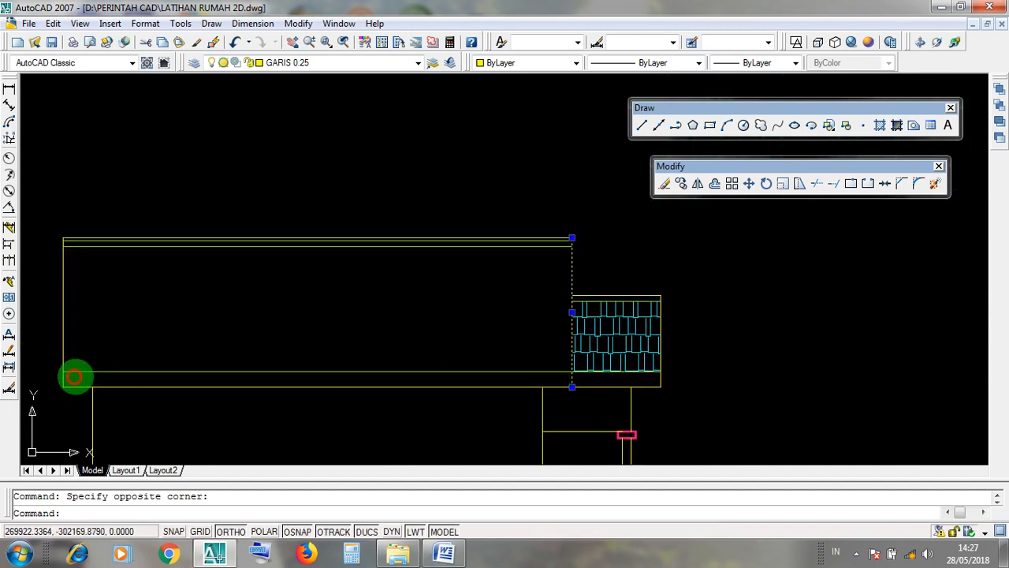
click(548, 351)
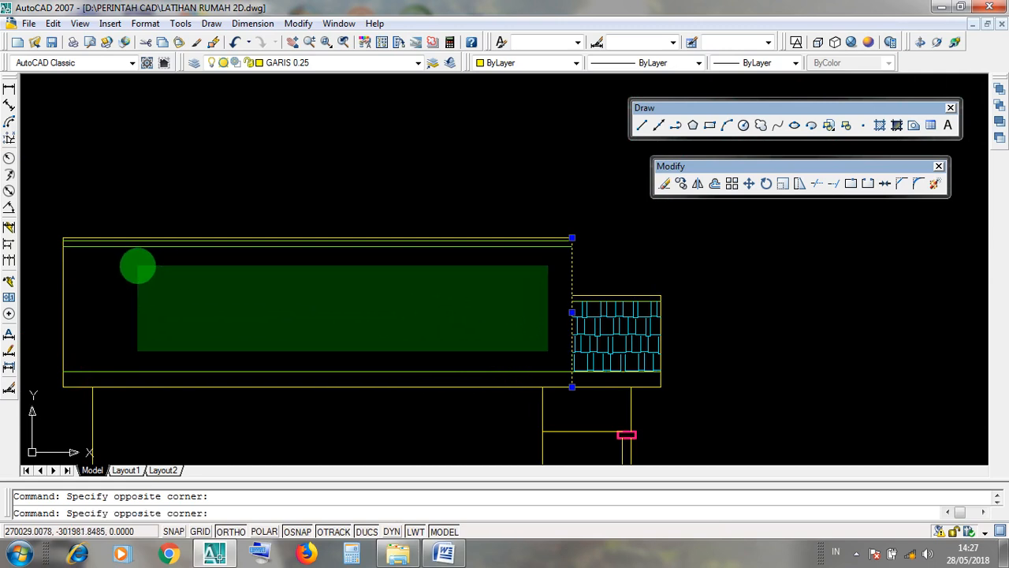
click(137, 267)
scroll(543, 320, down, 4)
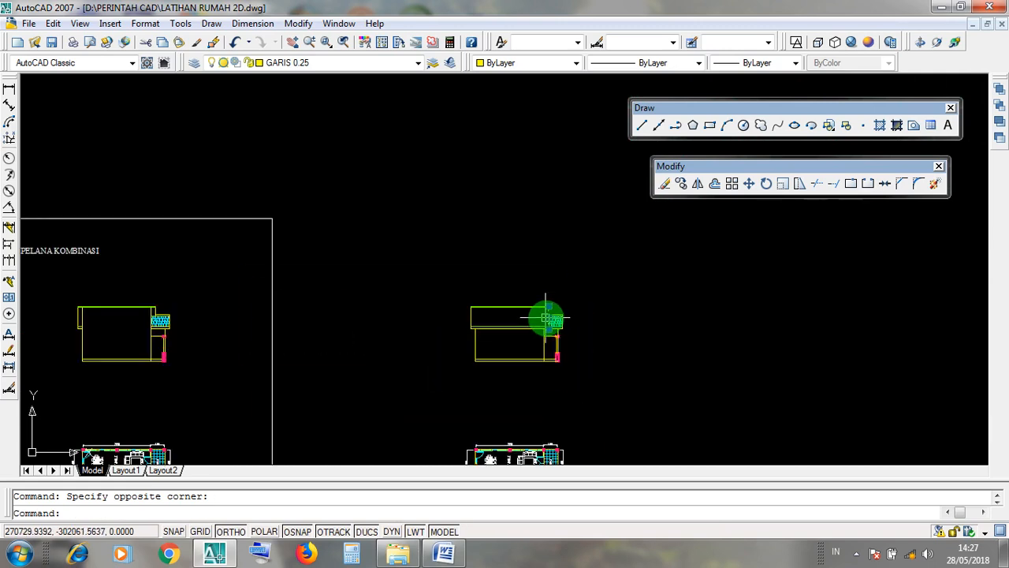
key(Escape)
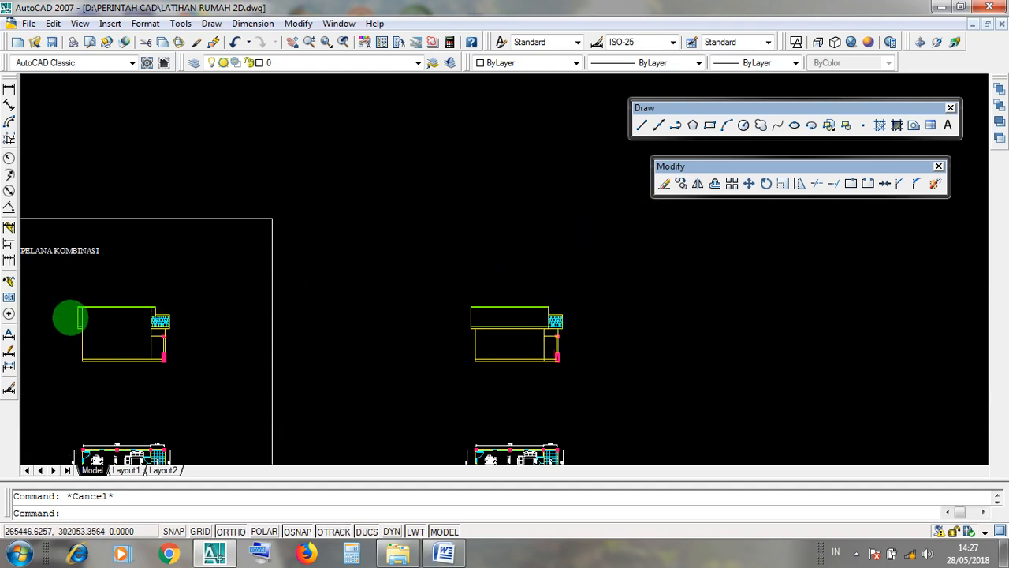
- In the PELANA KOMBINASI side elevation, highlight the fascia lines at the main roof's rear overhang and under the porch roof
scroll(73, 316, up, 5)
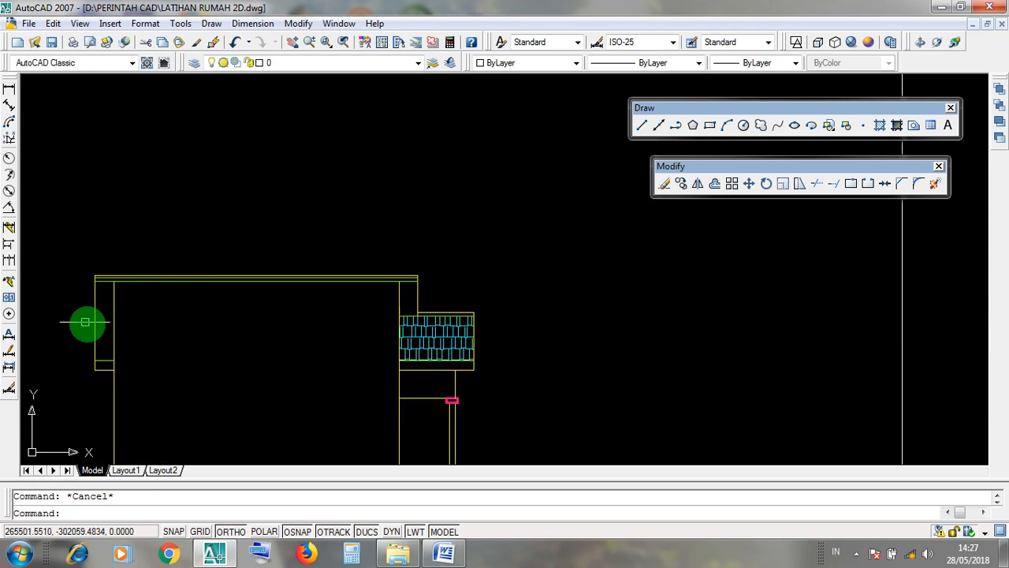
scroll(87, 323, up, 3)
click(115, 394)
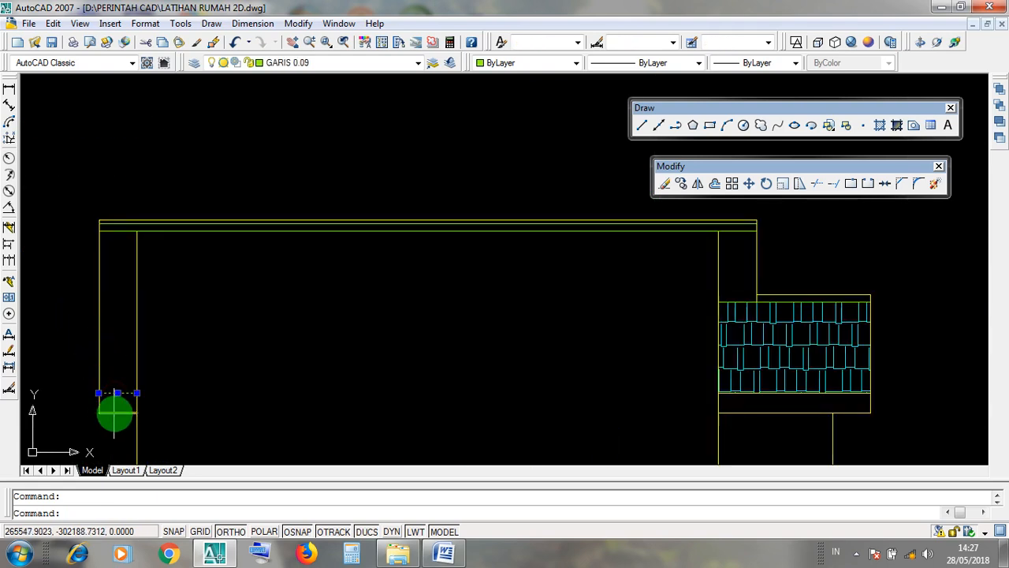
middle_drag(930, 394, 777, 387)
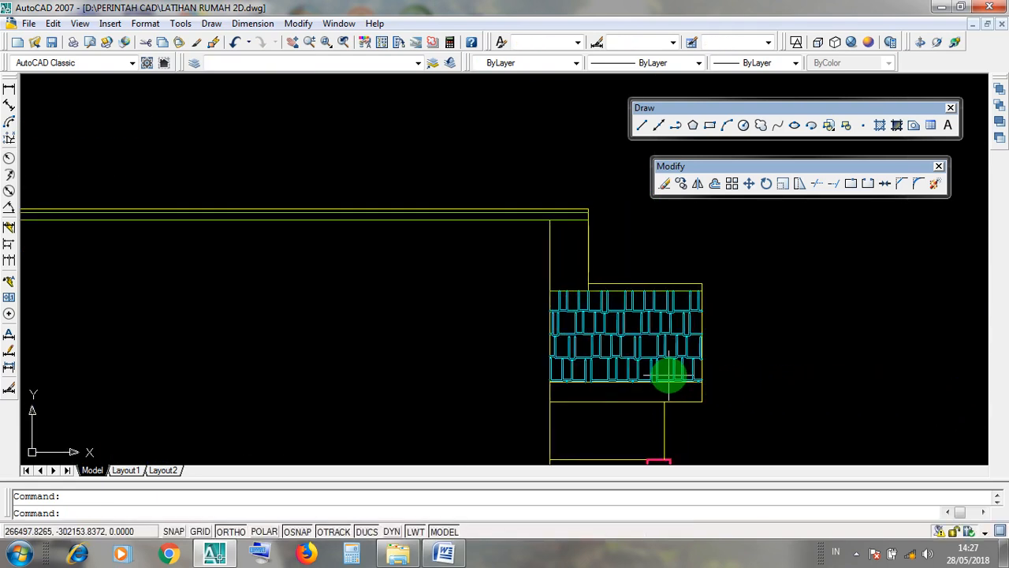
click(655, 380)
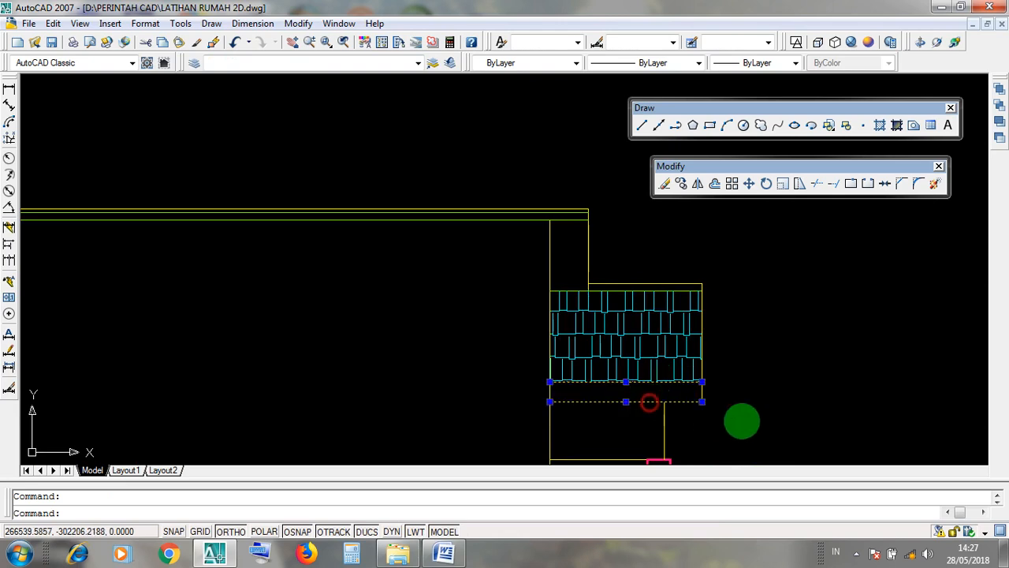
scroll(781, 380, down, 4)
scroll(687, 389, up, 3)
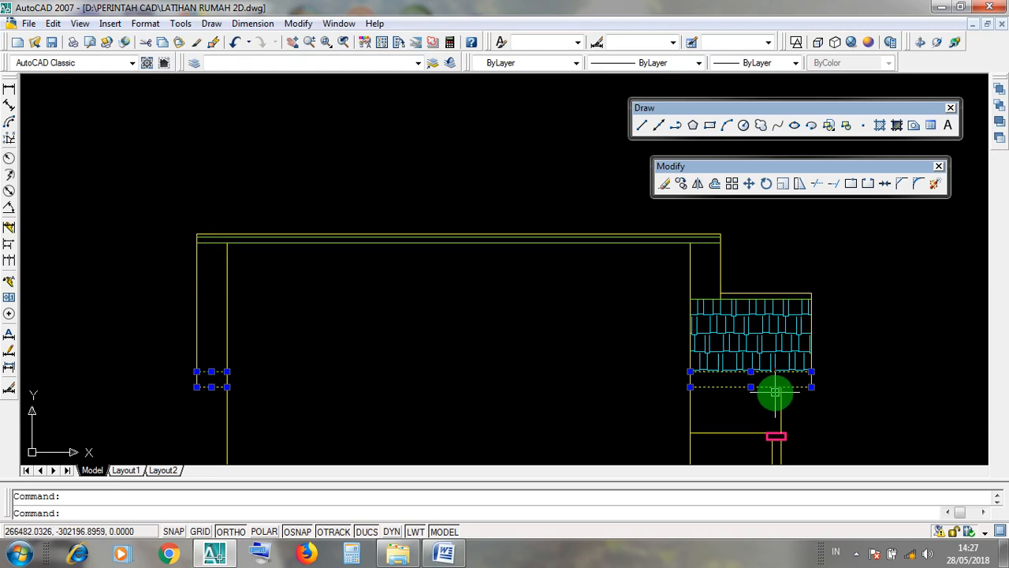
key(Escape)
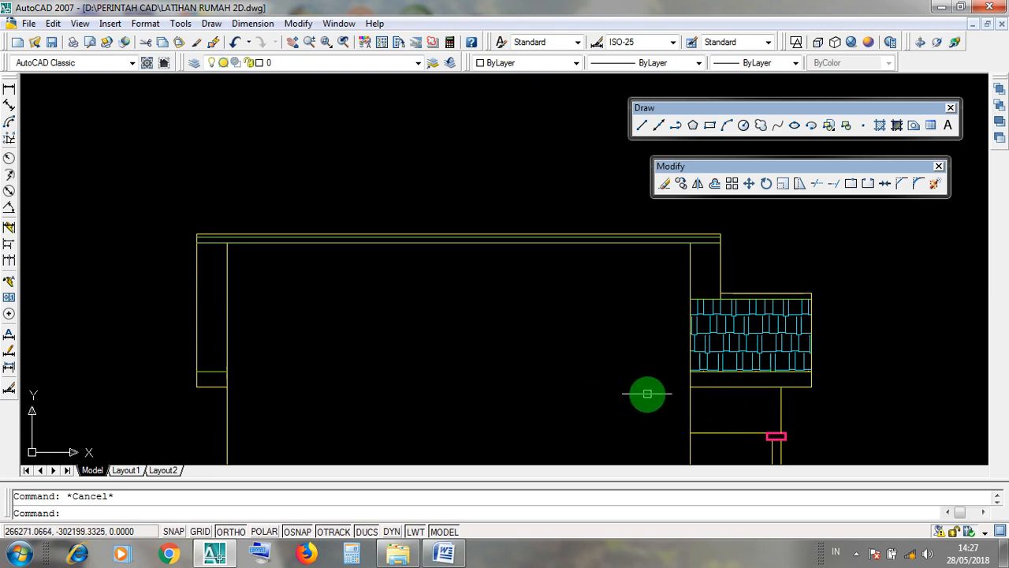
click(711, 387)
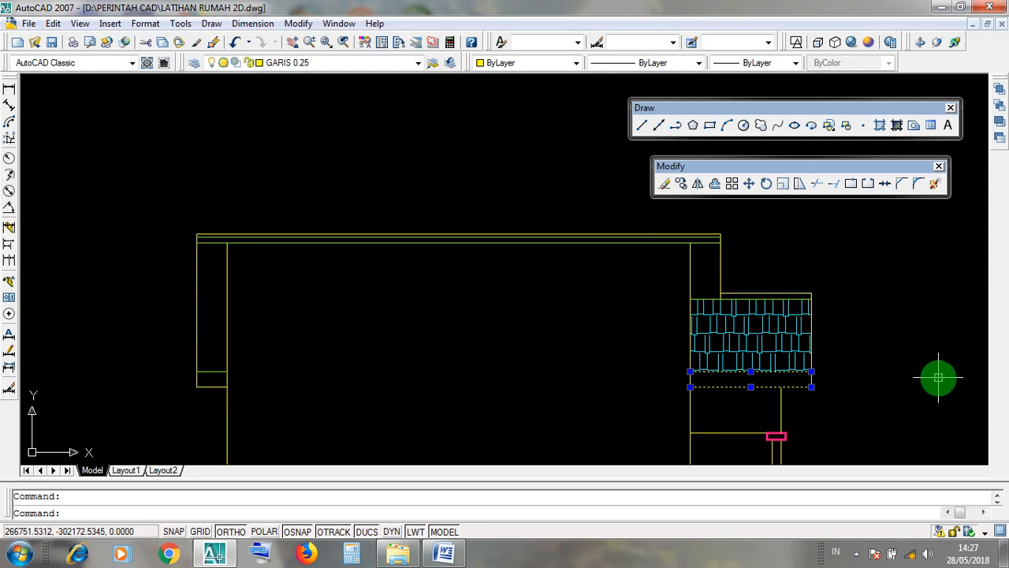
key(Escape)
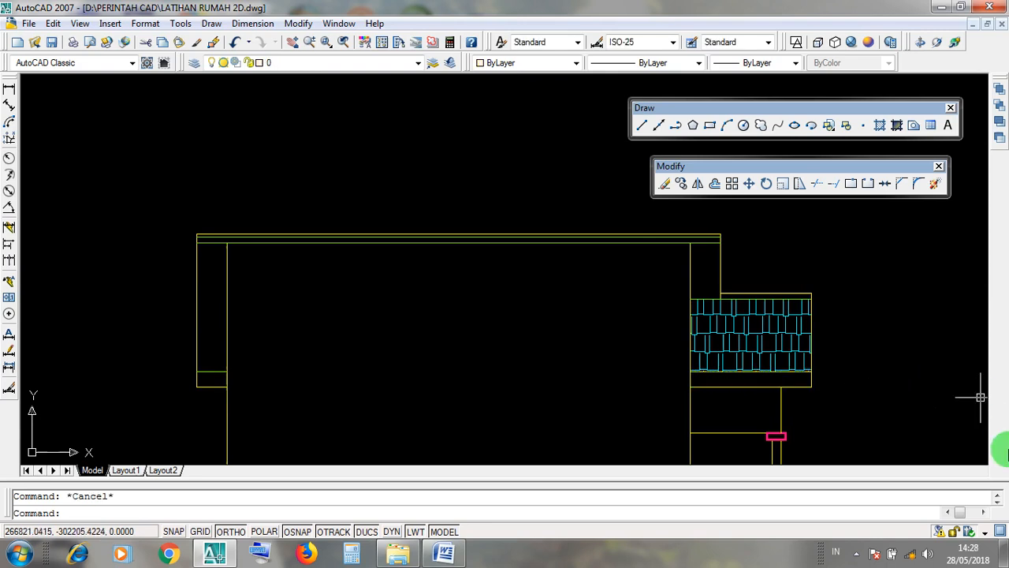
- Highlight the upper and lower fascia lines beneath the porch roof in the side elevation
click(716, 387)
scroll(718, 372, up, 3)
click(723, 368)
click(727, 399)
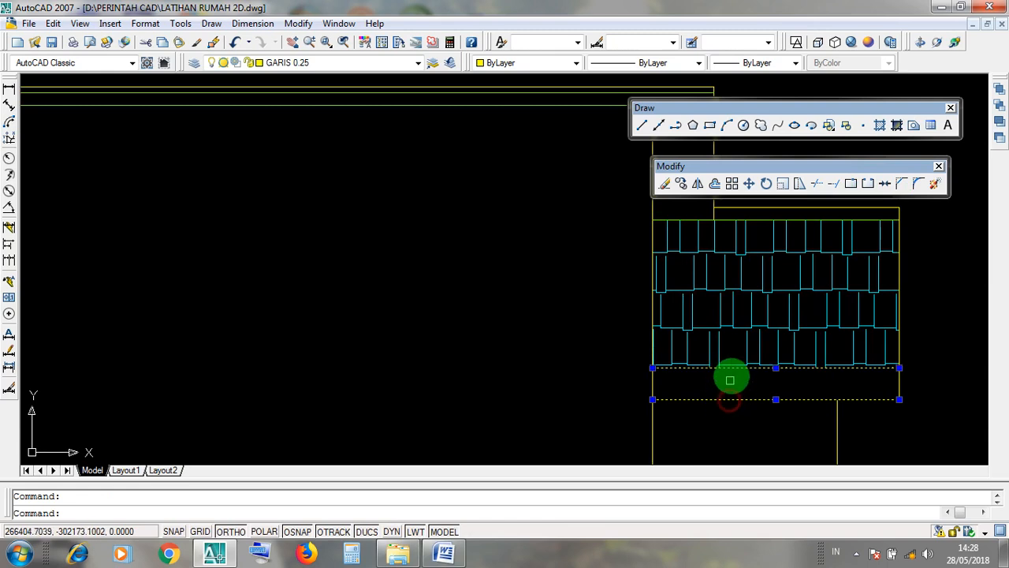
click(733, 377)
scroll(732, 383, down, 4)
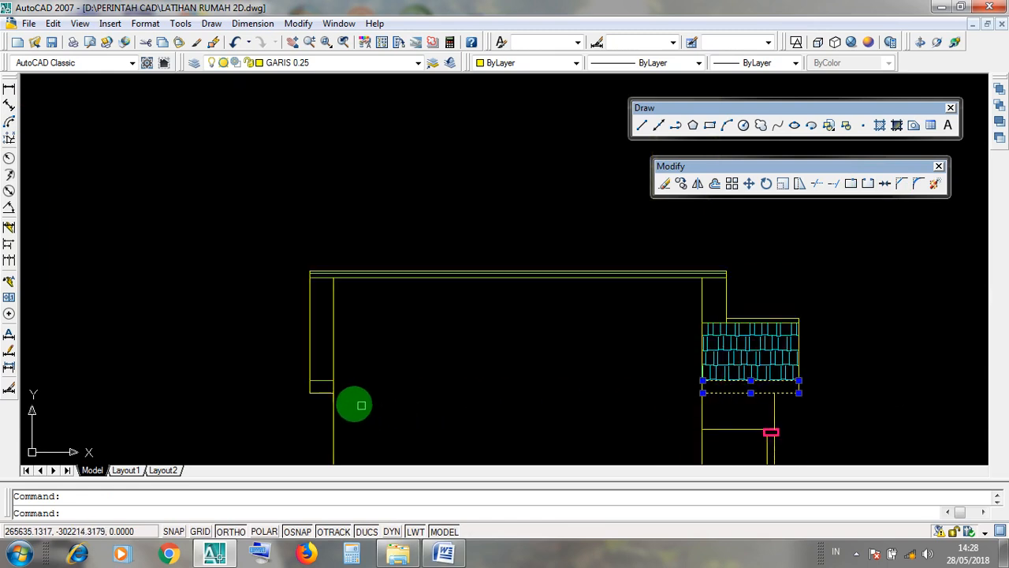
- Highlight the two fascia lines at the main roof's rear overhang for comparison with the porch fascia, and clear the selection
scroll(325, 396, up, 3)
click(323, 391)
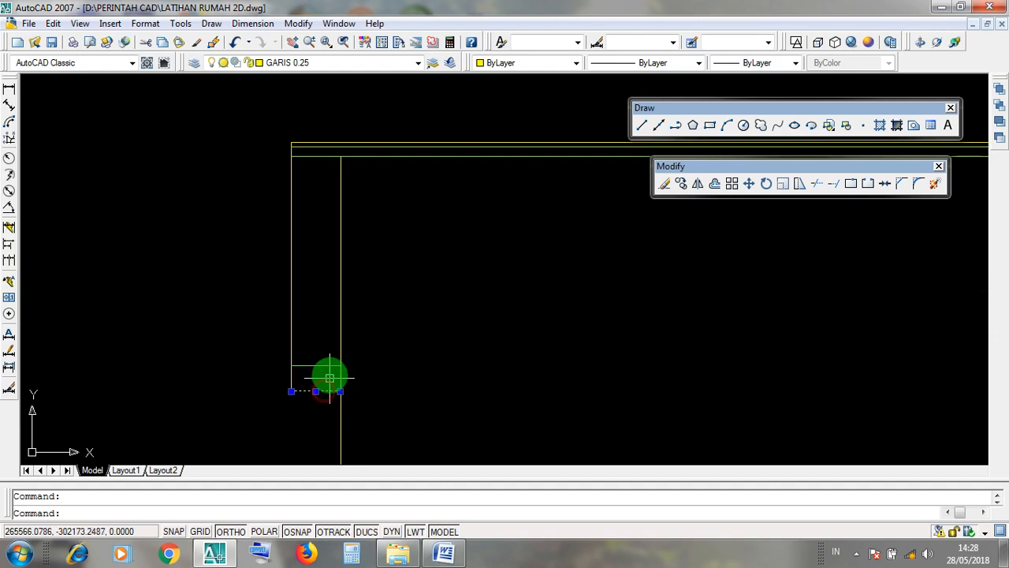
click(326, 367)
scroll(328, 375, down, 3)
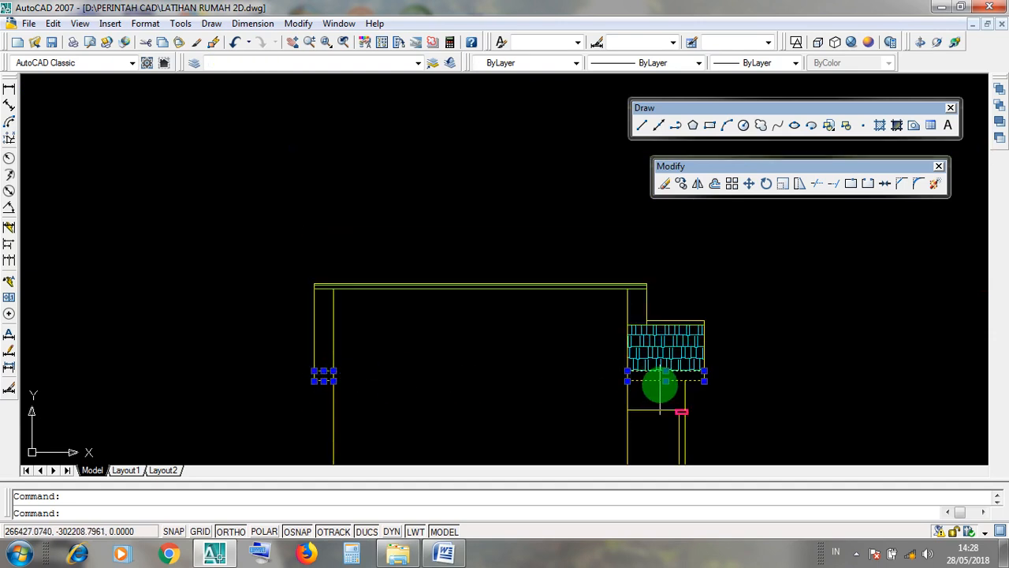
key(Escape)
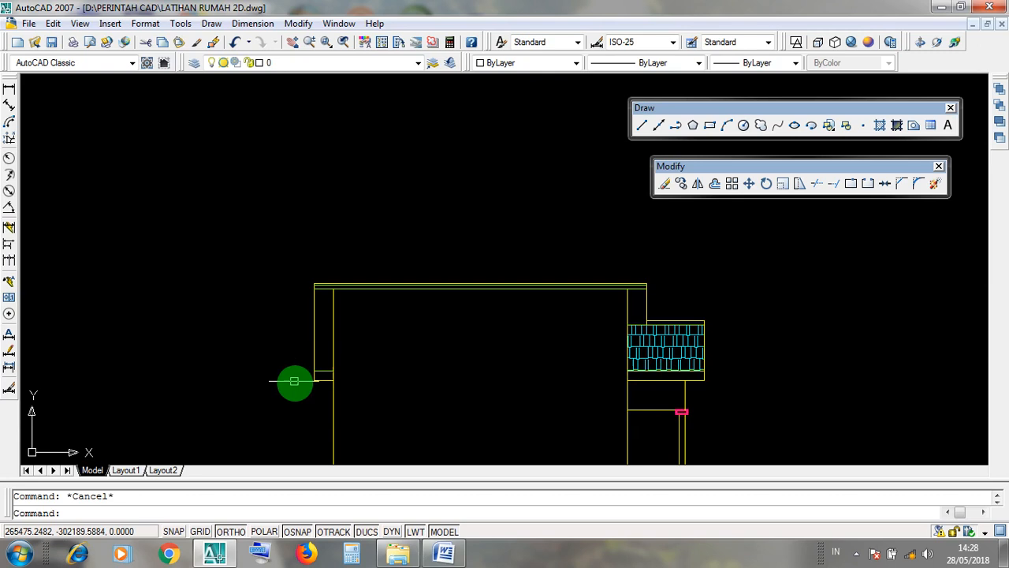
- Examine the rear overhang's fascia and compare its level with the porch fascia across the side elevation
scroll(293, 379, up, 1)
click(300, 351)
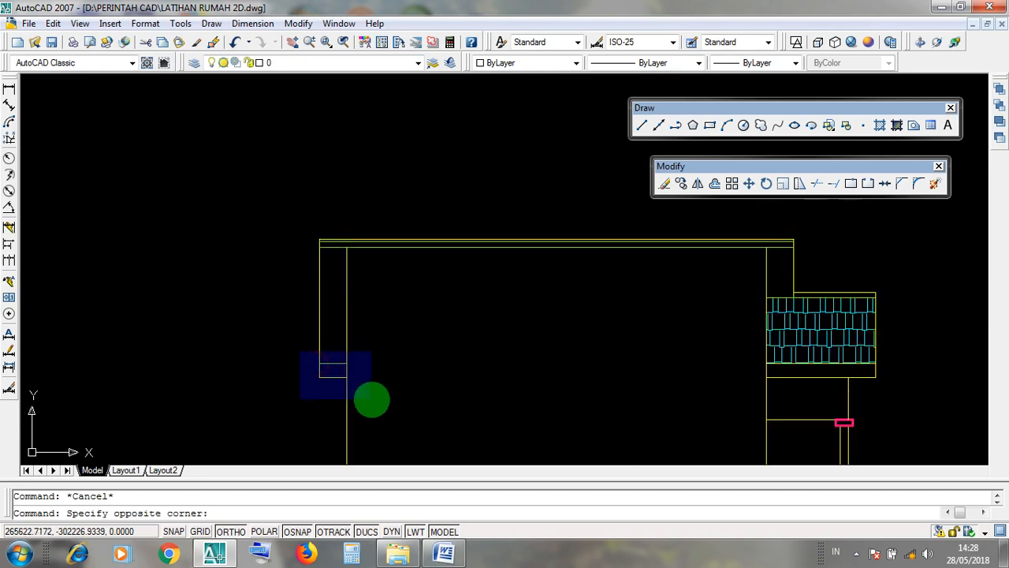
click(292, 372)
click(348, 372)
scroll(326, 355, up, 1)
scroll(349, 371, down, 3)
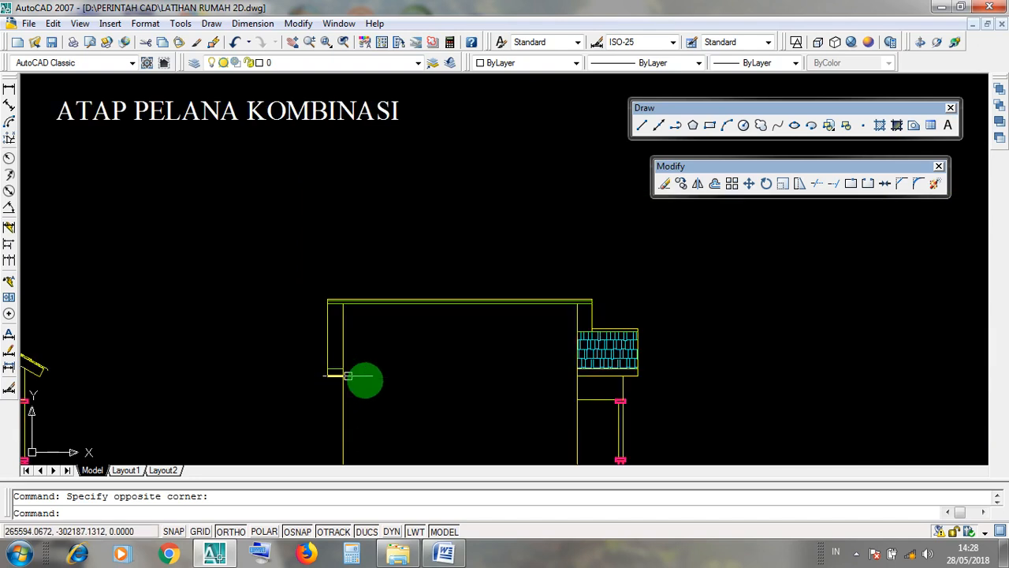
scroll(573, 370, up, 3)
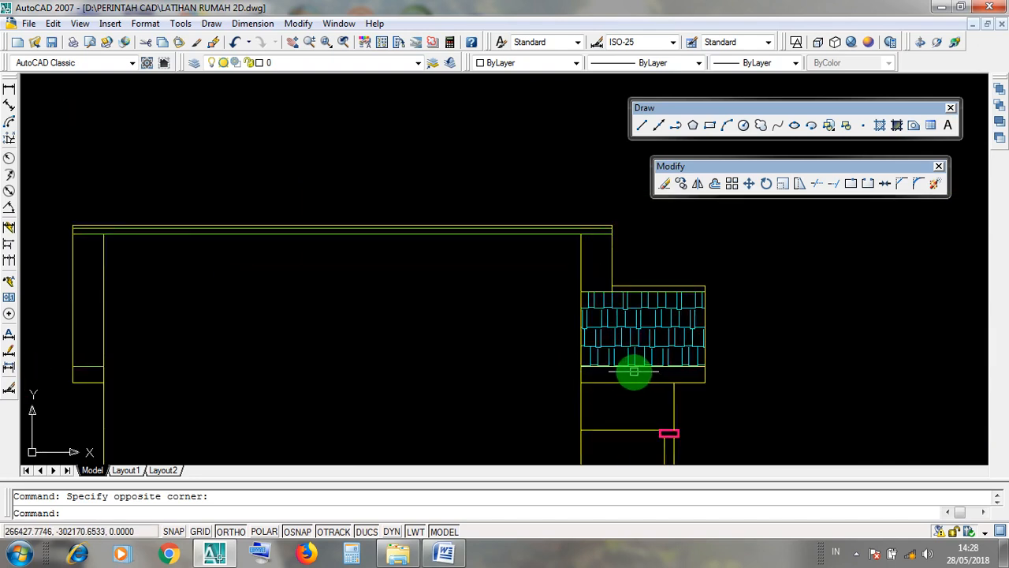
middle_drag(423, 349, 428, 338)
scroll(431, 337, down, 3)
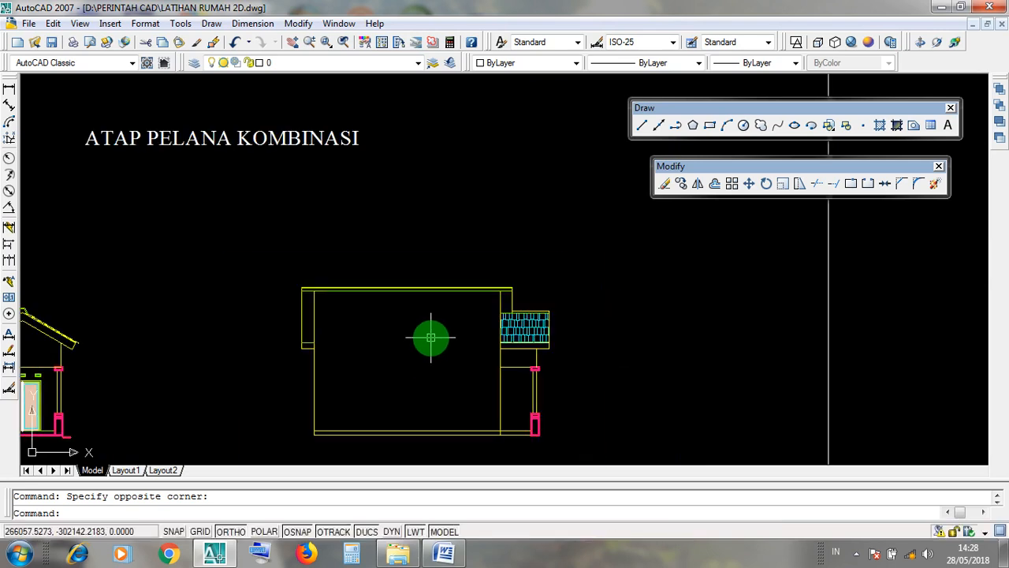
scroll(437, 337, up, 3)
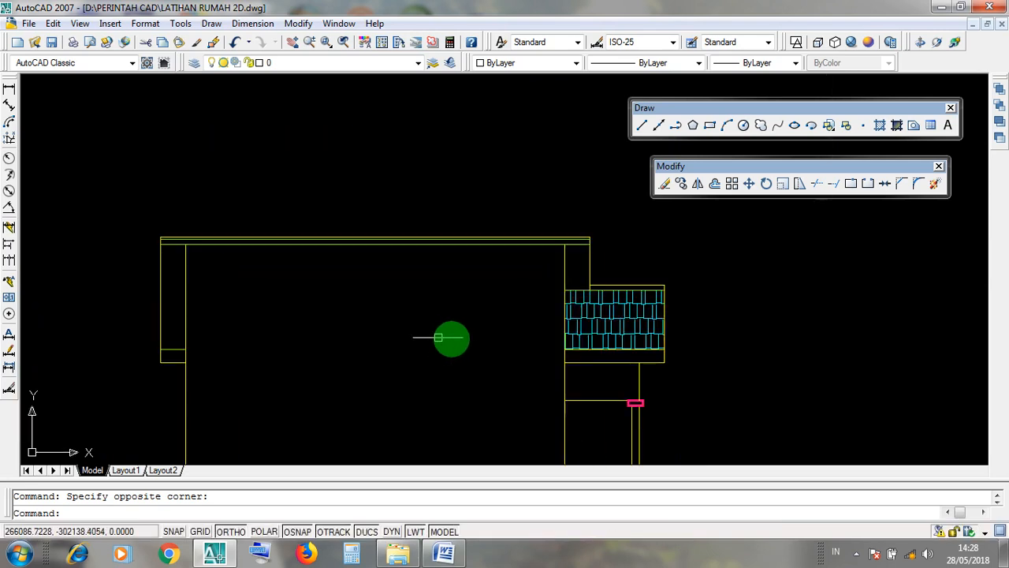
- Highlight the main roof's vertical end line and the front wall line where they meet the porch roof, and clear the selection
click(591, 265)
scroll(603, 267, up, 3)
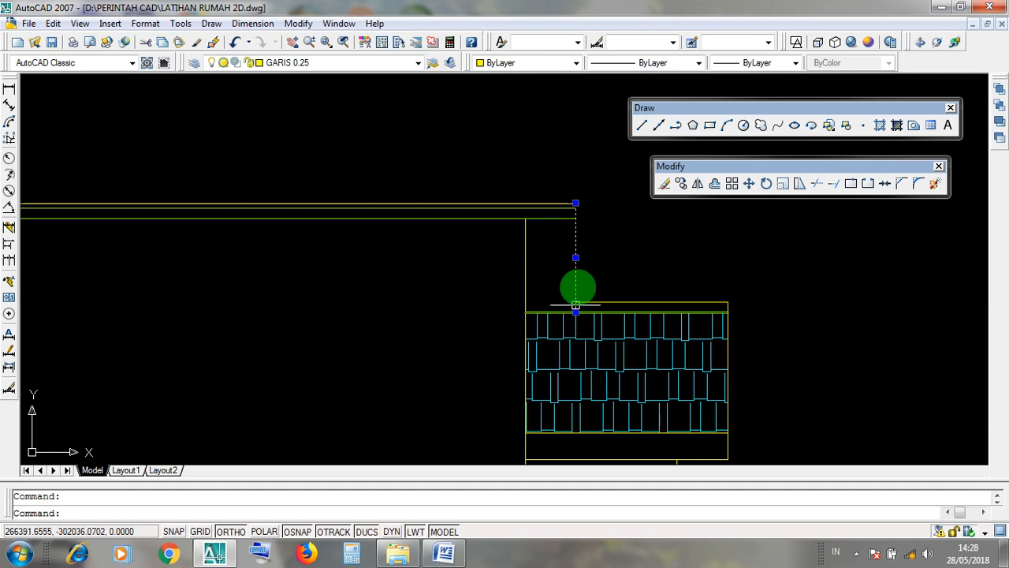
scroll(552, 295, up, 3)
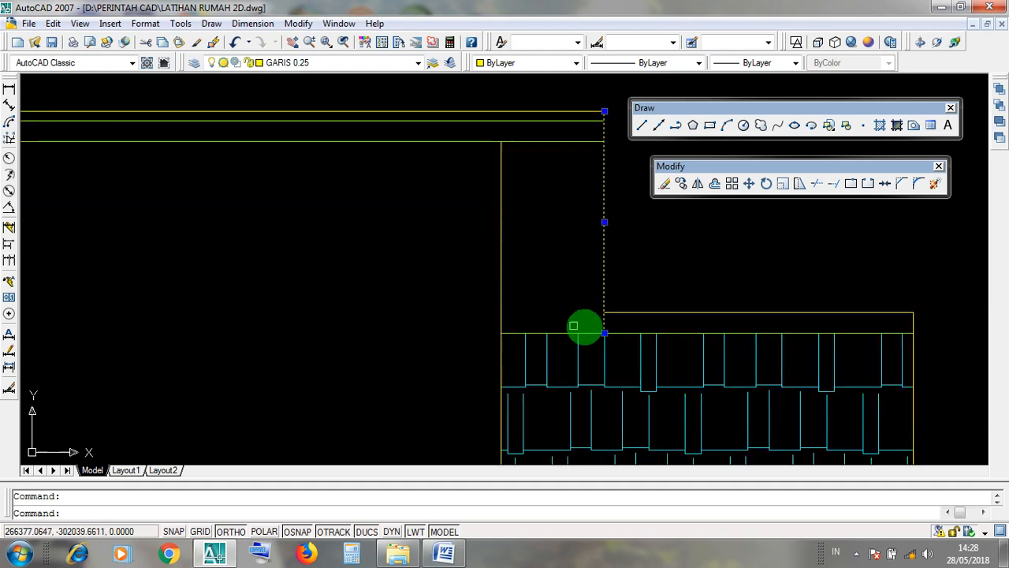
scroll(597, 259, down, 5)
click(560, 263)
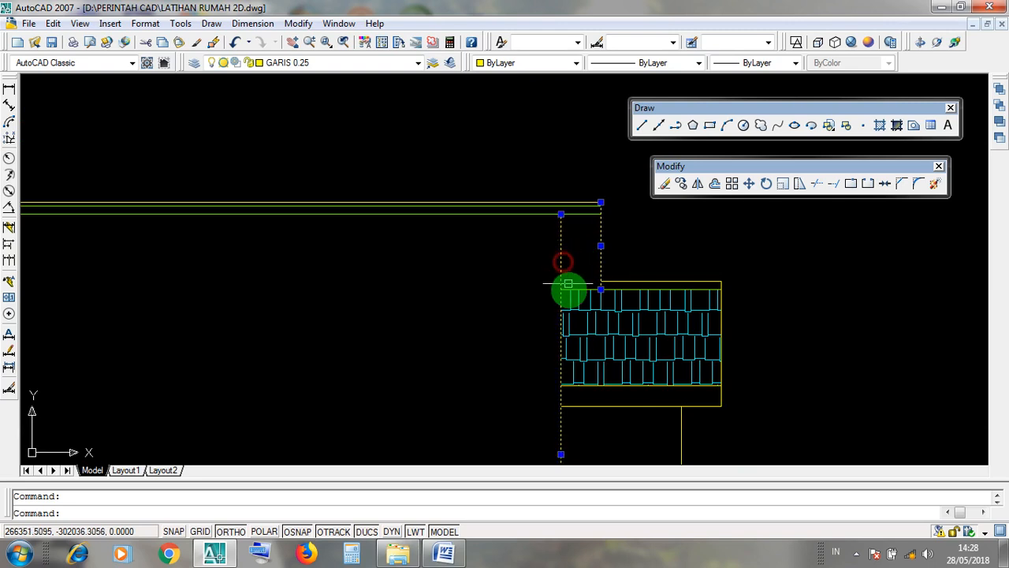
scroll(578, 270, up, 2)
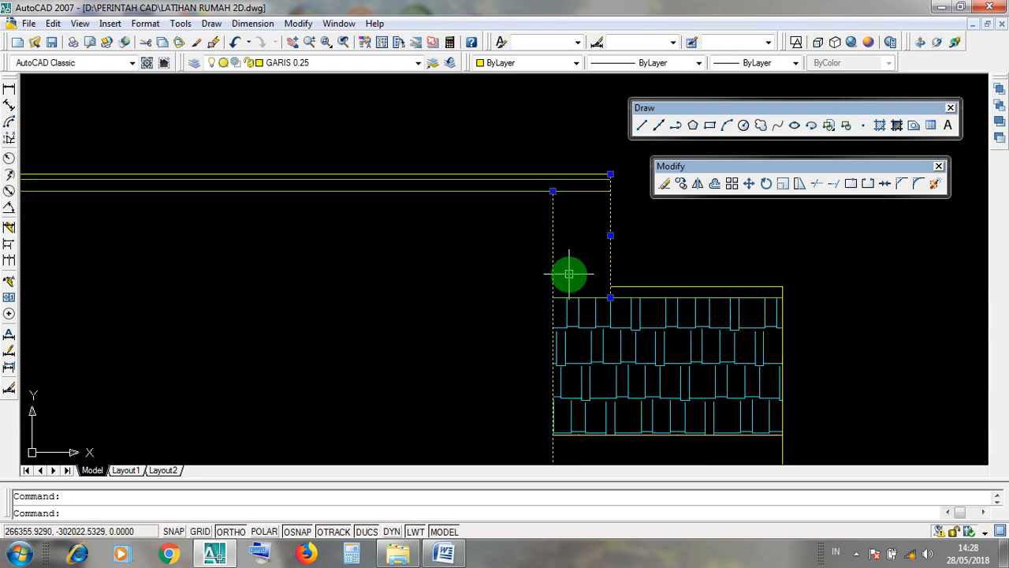
key(Escape)
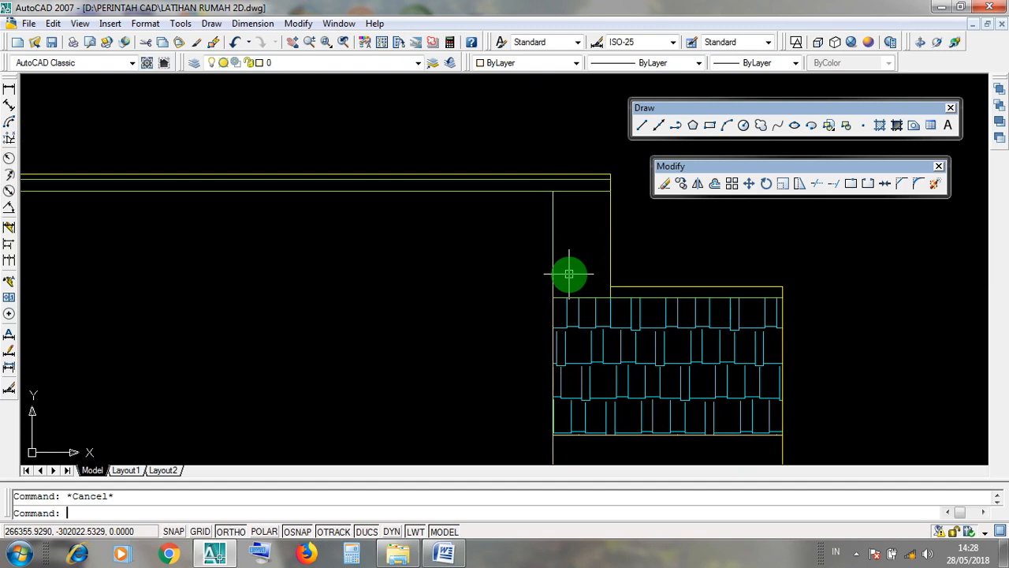
- Highlight the main roof's vertical end line and the porch fascia's lower line to check the gap between them
click(610, 261)
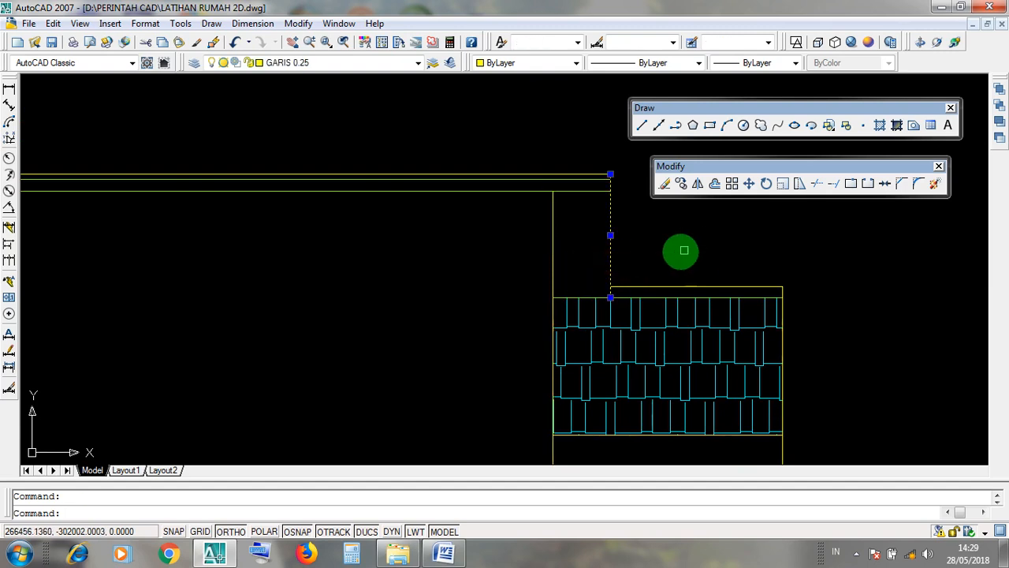
scroll(635, 250, down, 1)
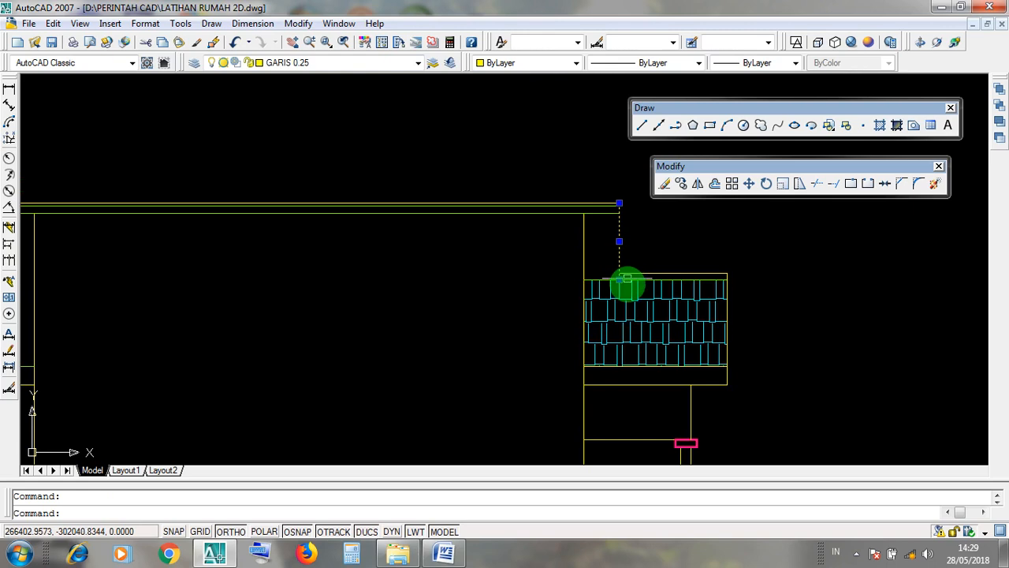
scroll(622, 365, up, 3)
click(604, 404)
scroll(592, 436, down, 4)
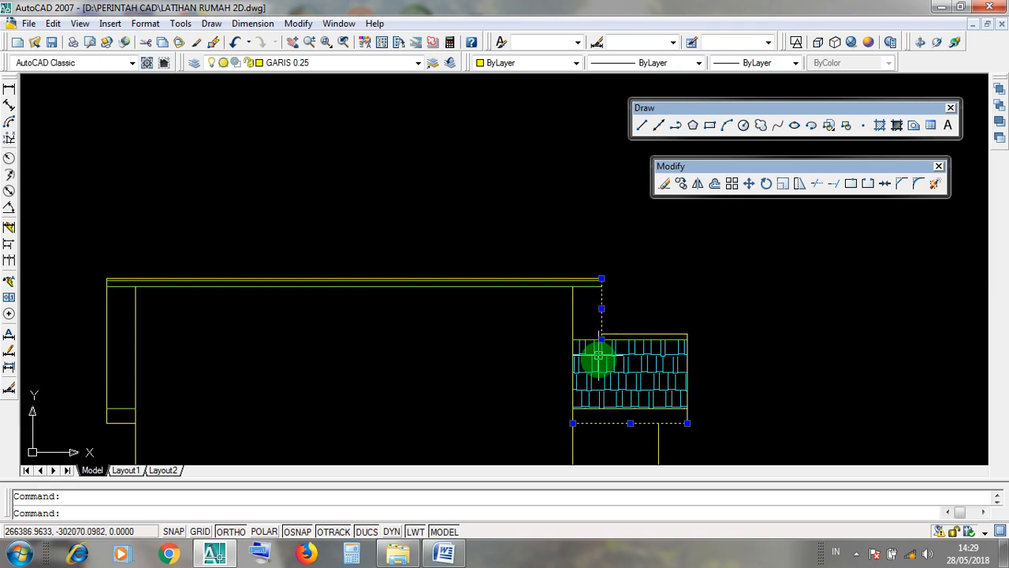
scroll(600, 425, up, 3)
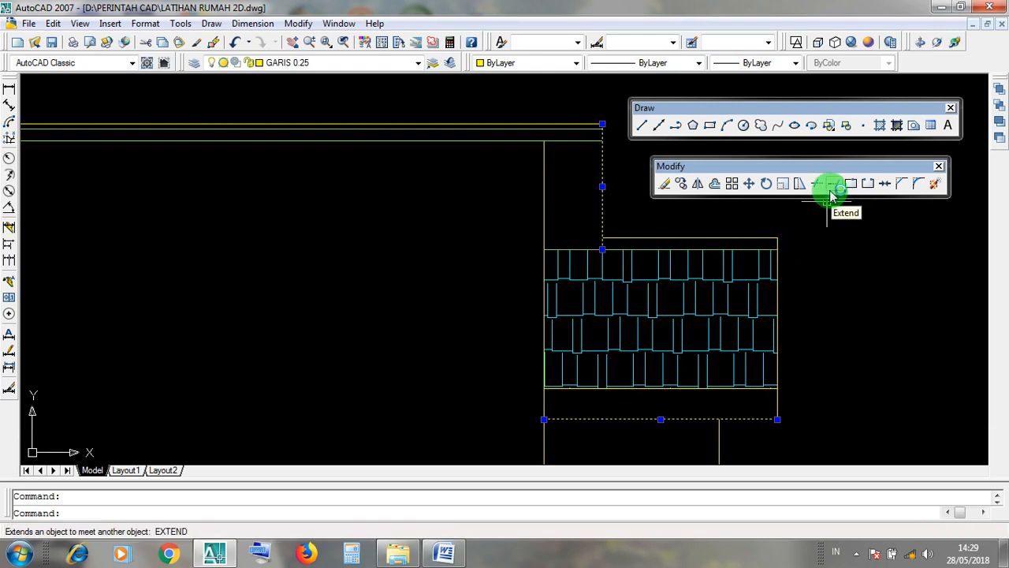
- Switch to Word, read method 2 (PAKAI GARIS TUJUAN) in the EXTEND document, and return to the AutoCAD drawing
click(940, 7)
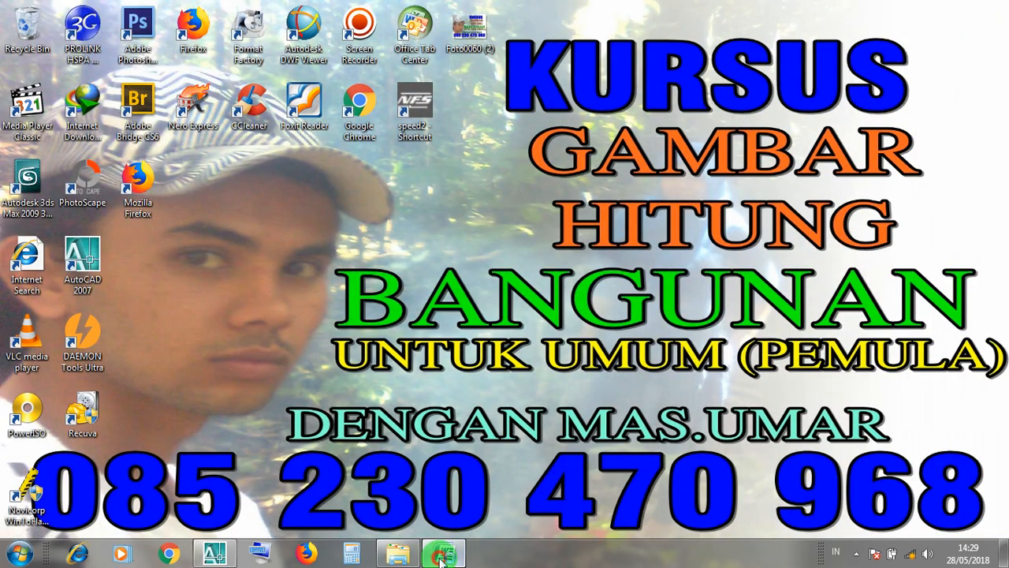
click(435, 555)
click(438, 239)
drag(488, 238, 315, 243)
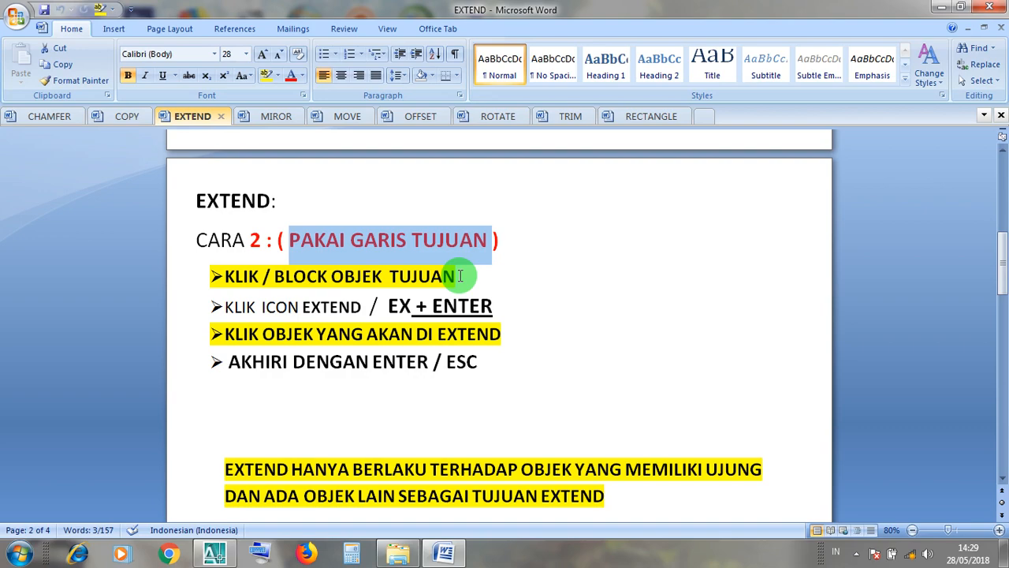
click(942, 8)
click(215, 554)
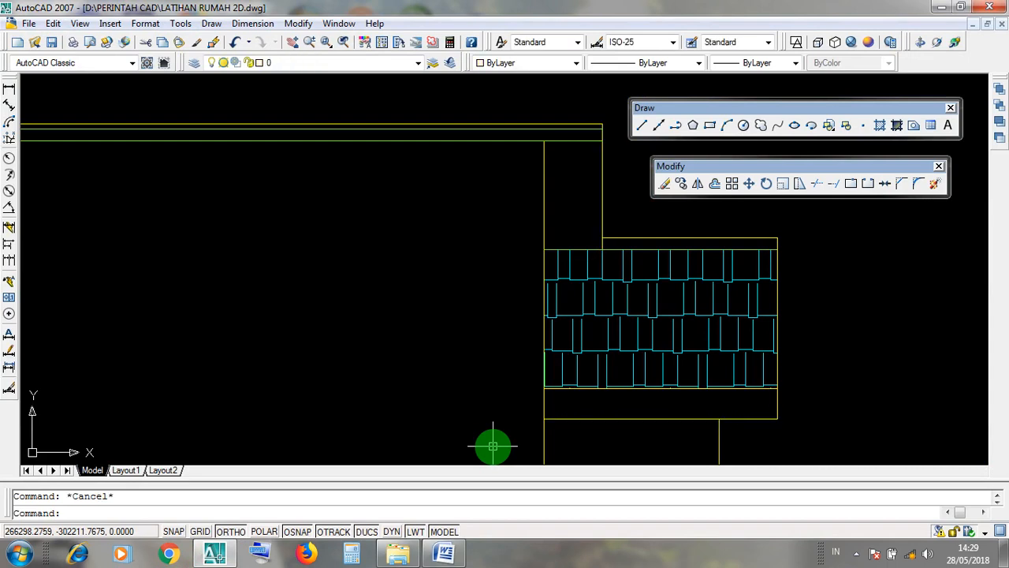
- Extend the main roof's vertical end line down to the porch fascia's lower line, using that line as the boundary
click(659, 419)
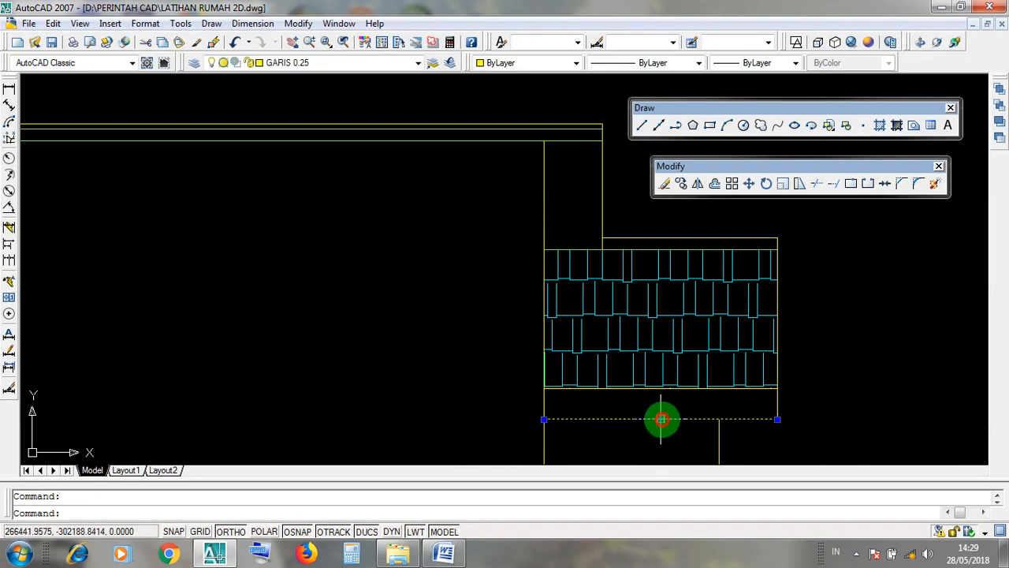
click(656, 447)
click(637, 421)
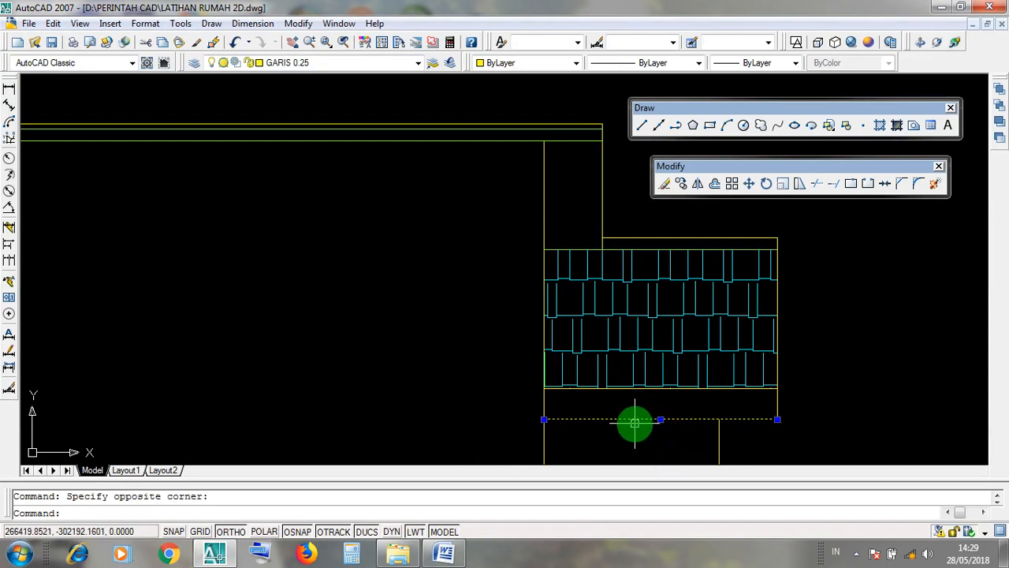
scroll(650, 423, up, 2)
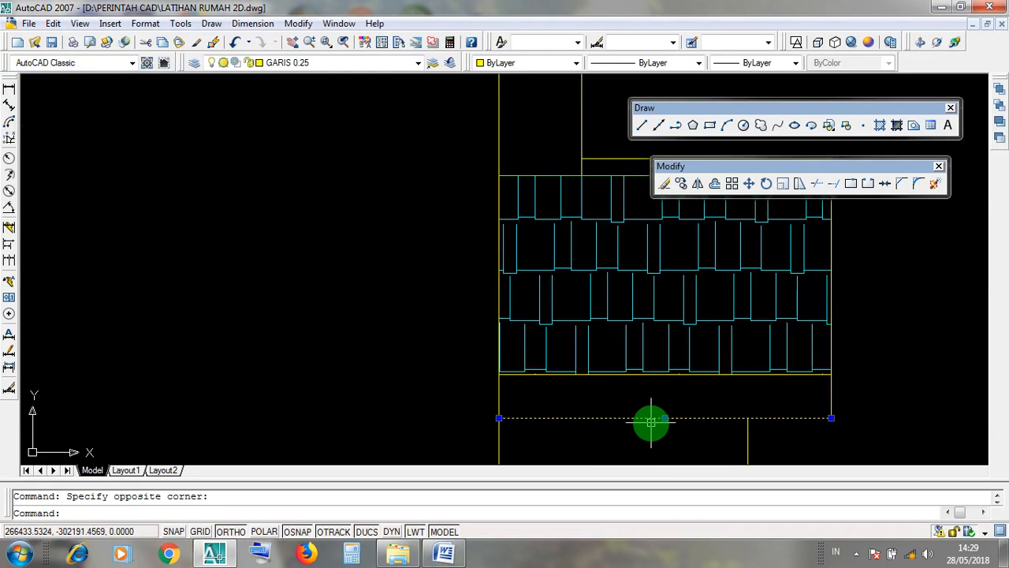
scroll(652, 421, down, 7)
scroll(651, 419, up, 6)
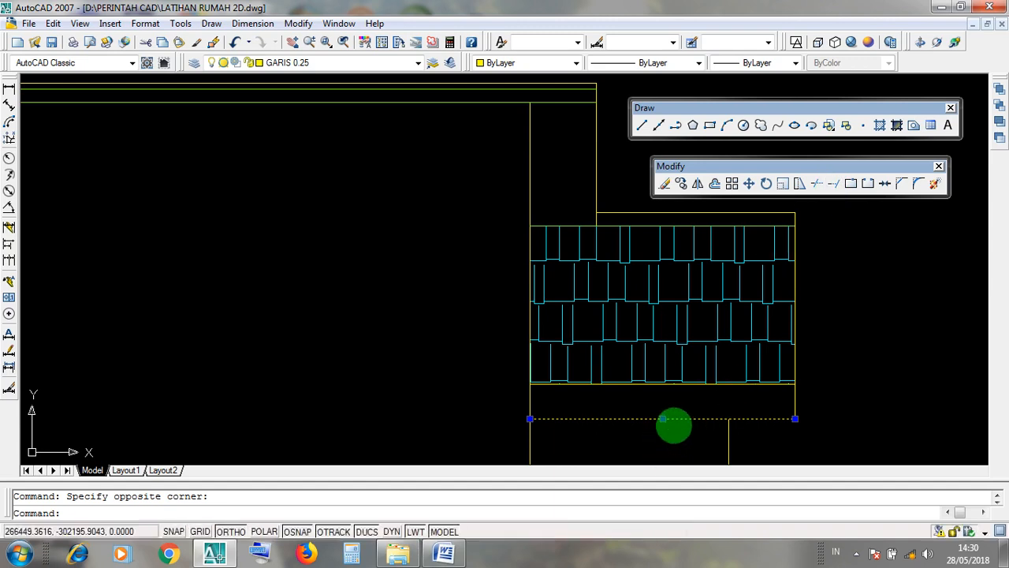
click(834, 189)
click(596, 183)
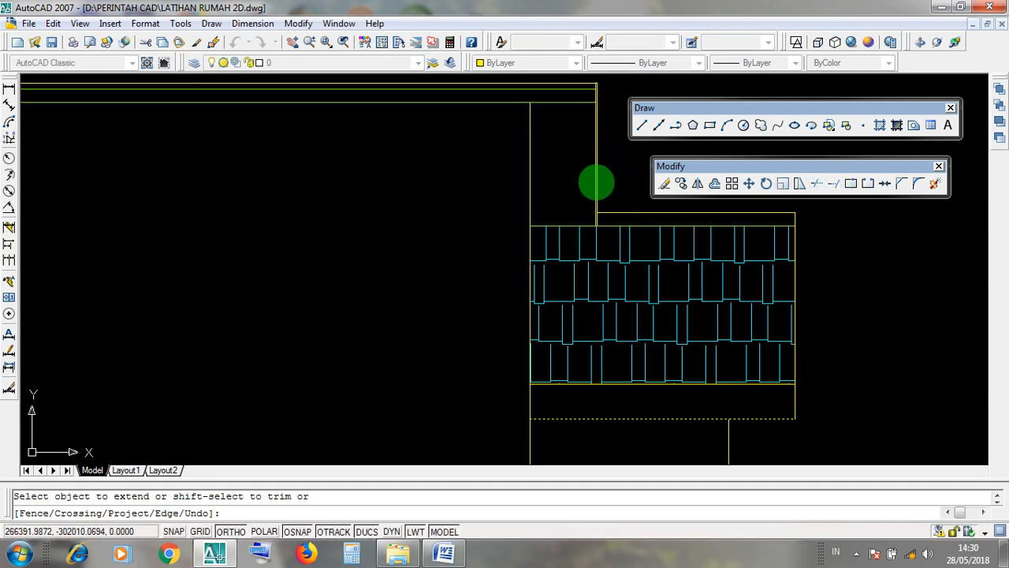
click(597, 193)
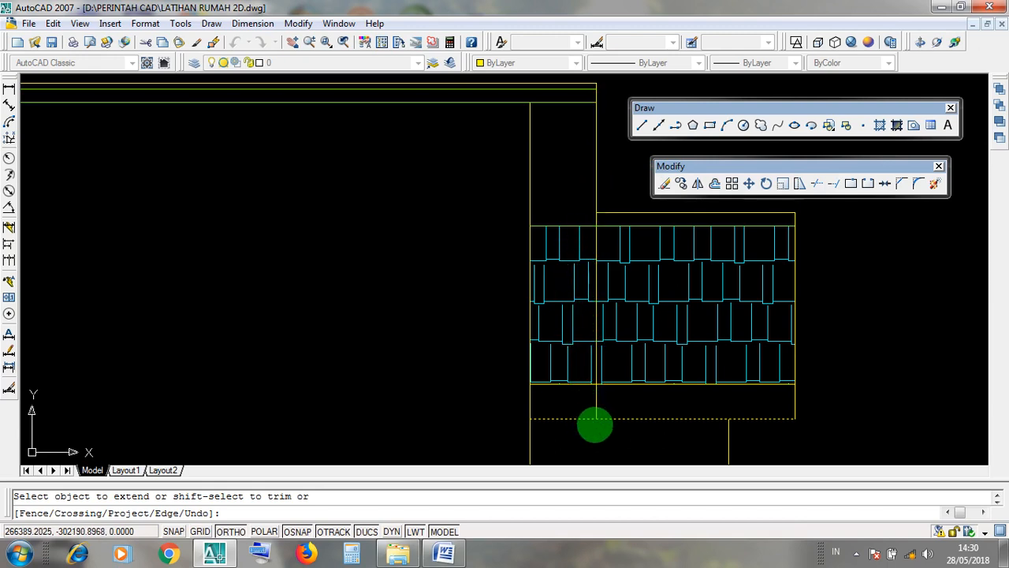
right_click(717, 403)
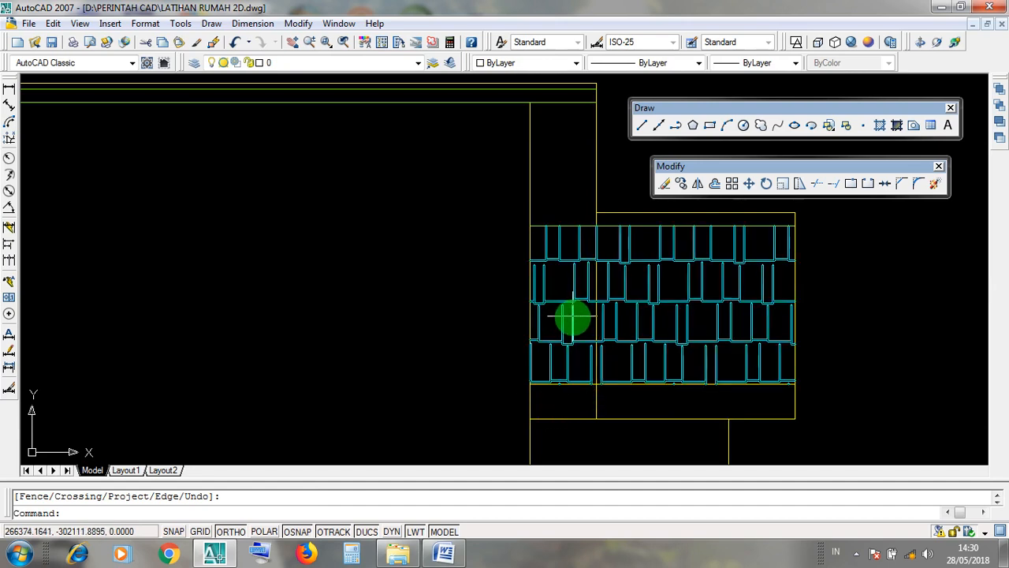
- Highlight the front wall line and the main roof's vertical end line, and outline the part of the porch roof lying between them
click(508, 206)
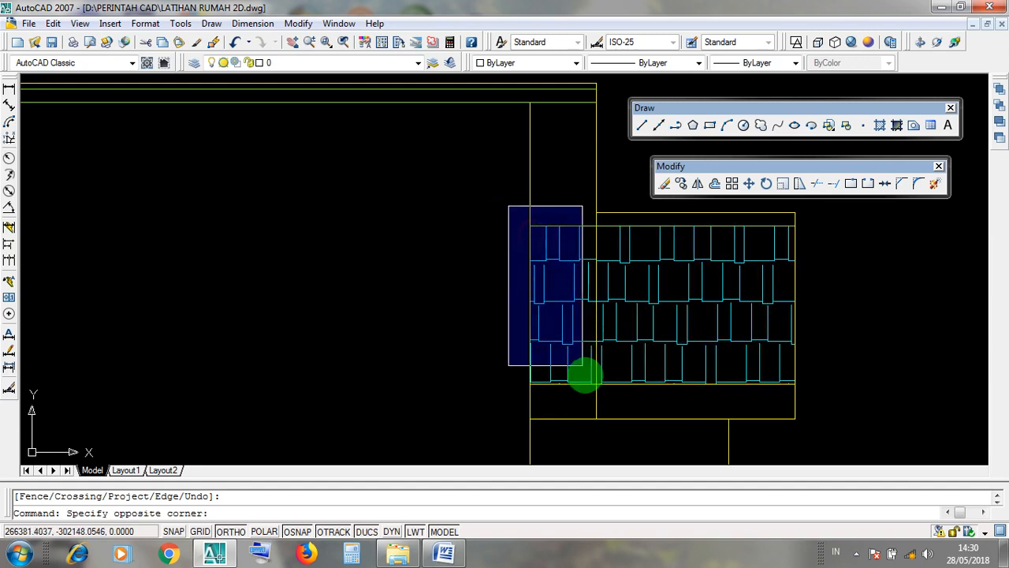
click(594, 429)
key(Escape)
click(530, 403)
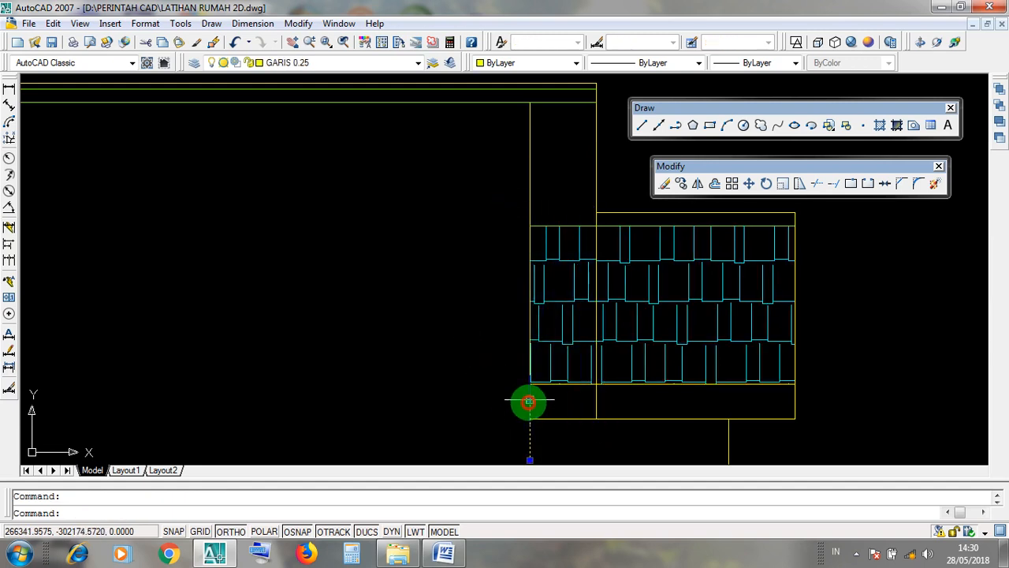
click(529, 199)
click(597, 404)
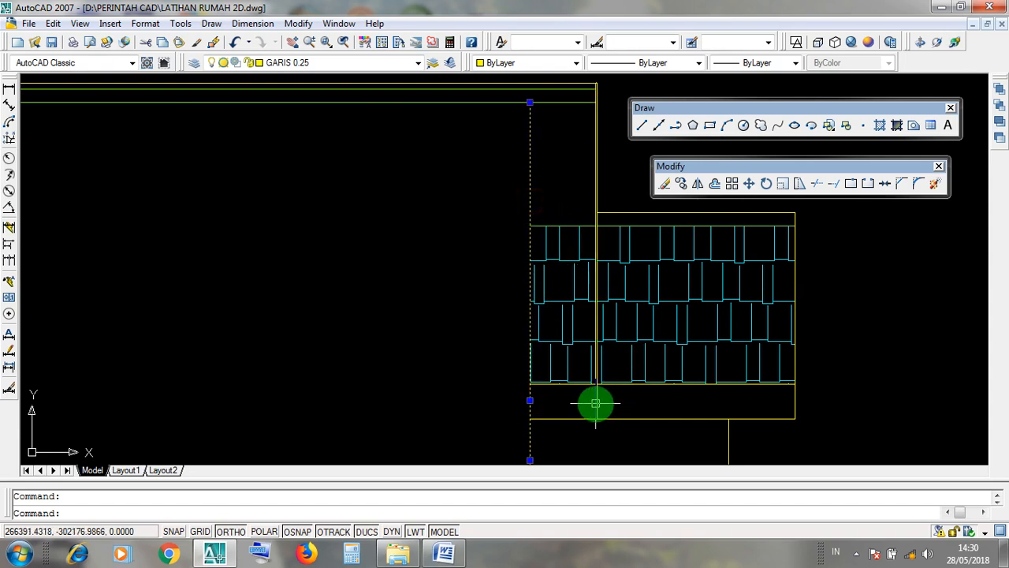
click(508, 203)
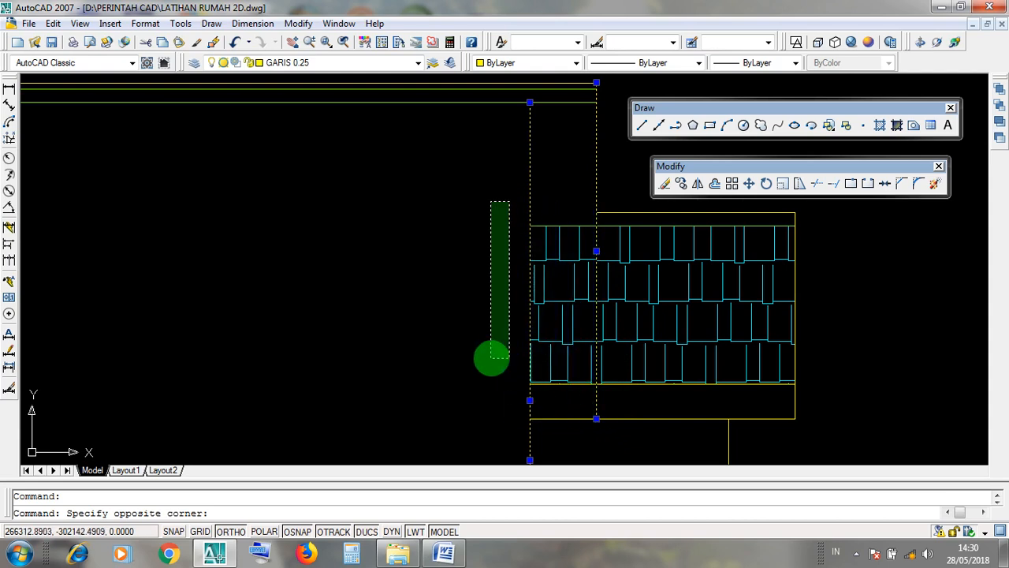
click(490, 358)
click(525, 219)
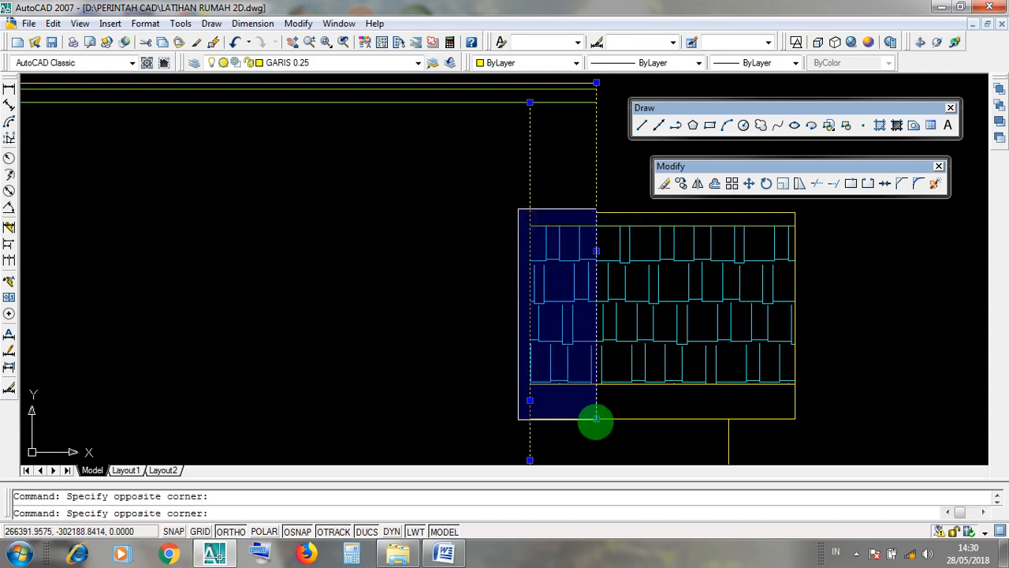
click(476, 341)
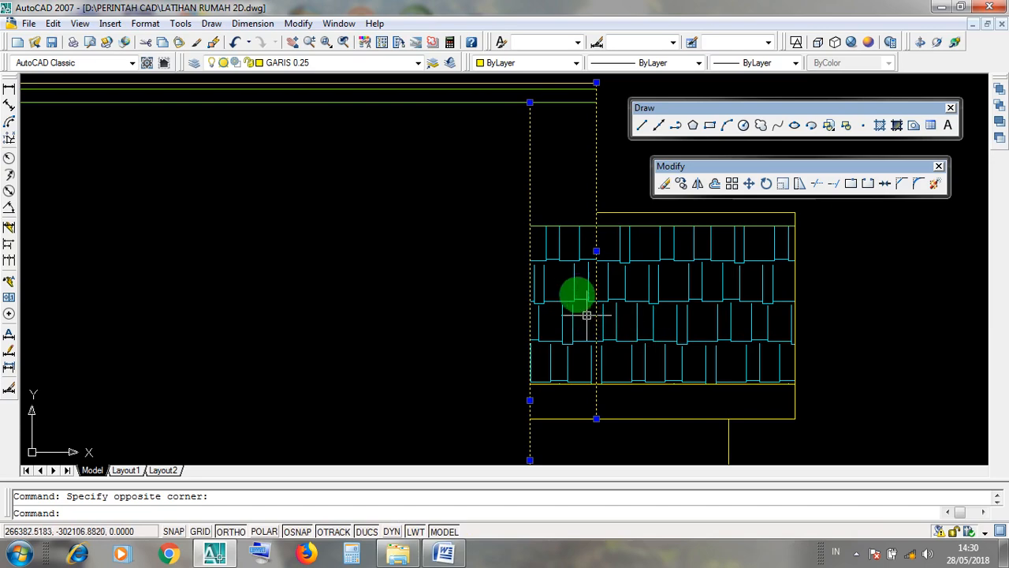
key(Escape)
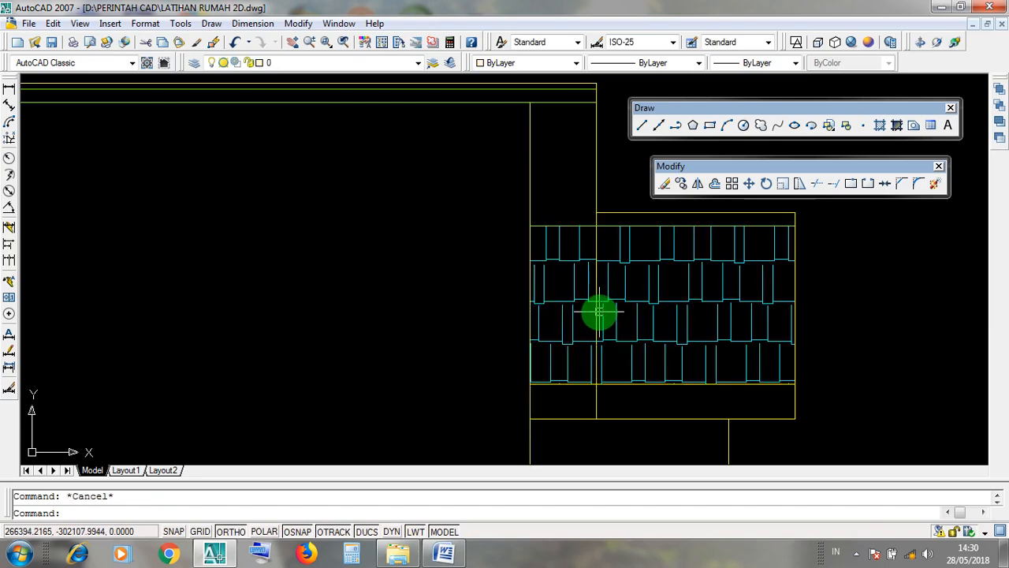
- Switch to Word, read method 2 (PAKAI GARIS ACUAN) in the TRIM document, and return to the AutoCAD drawing
click(941, 9)
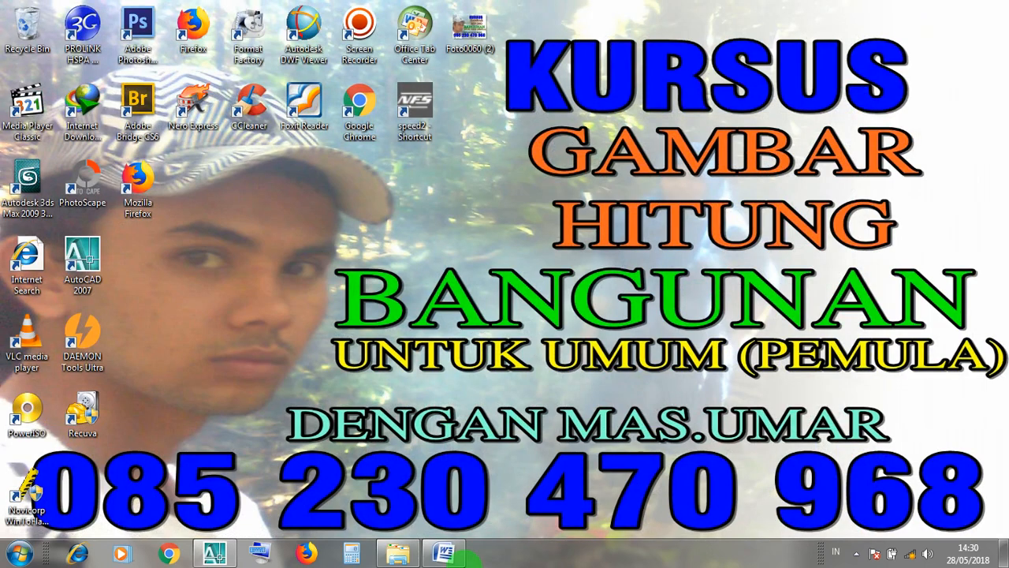
click(460, 556)
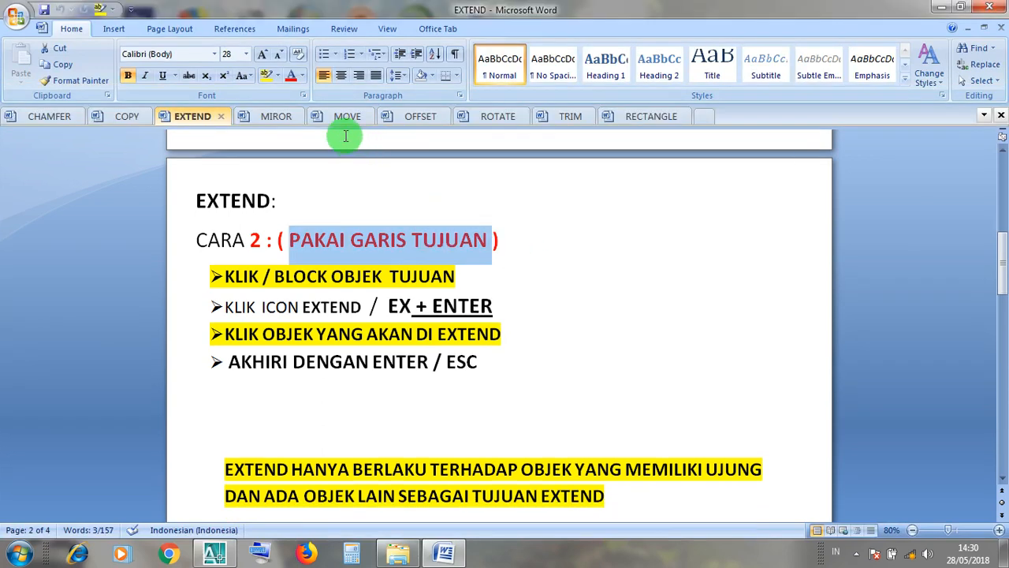
click(569, 117)
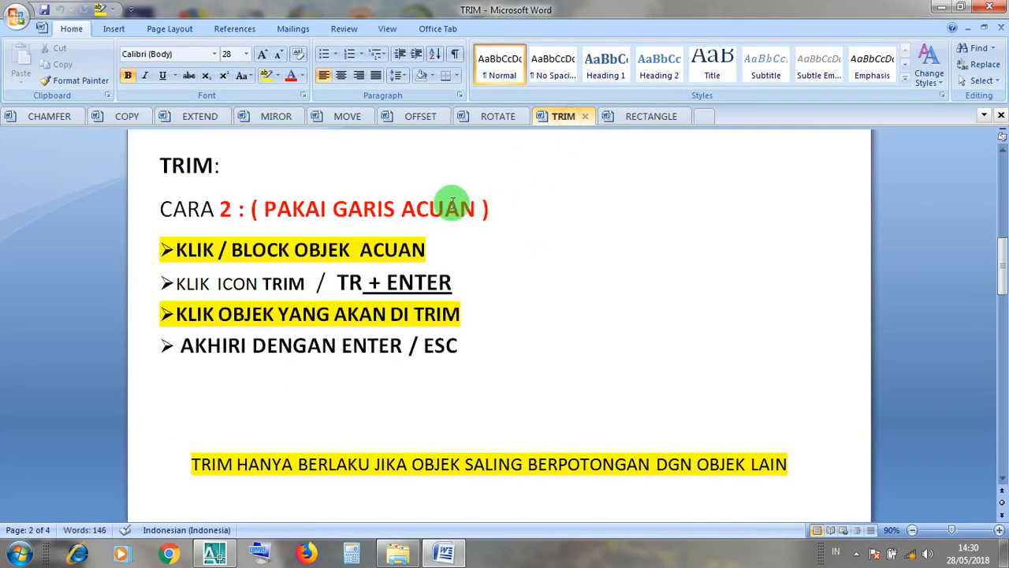
drag(430, 250, 162, 251)
drag(316, 283, 158, 285)
drag(364, 282, 318, 282)
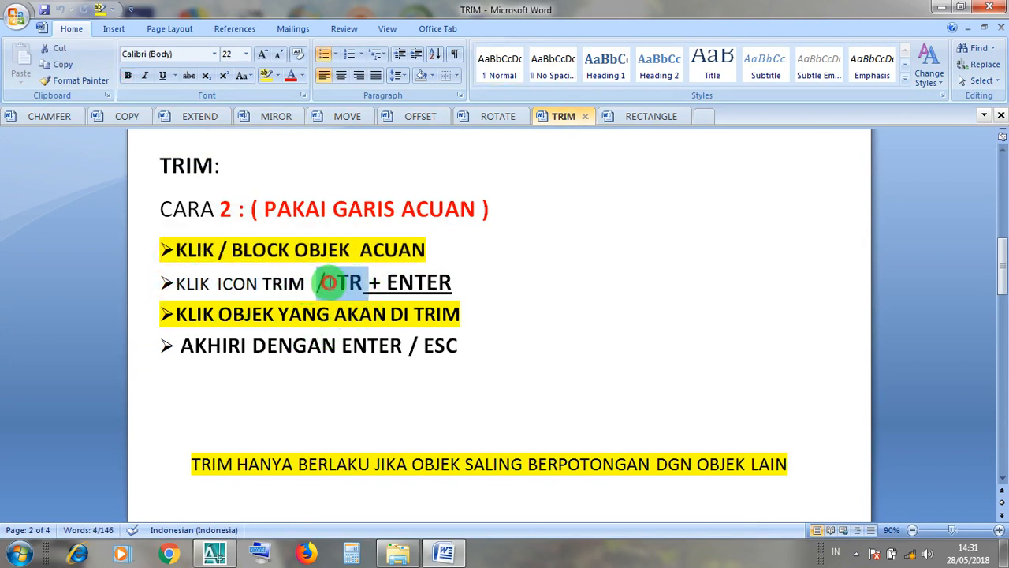
click(400, 282)
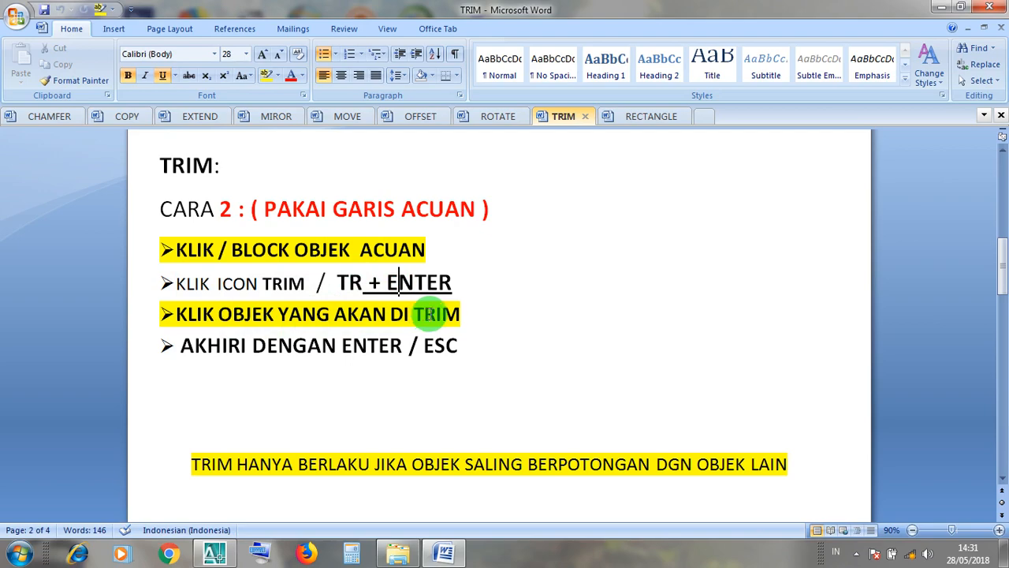
drag(472, 314, 178, 316)
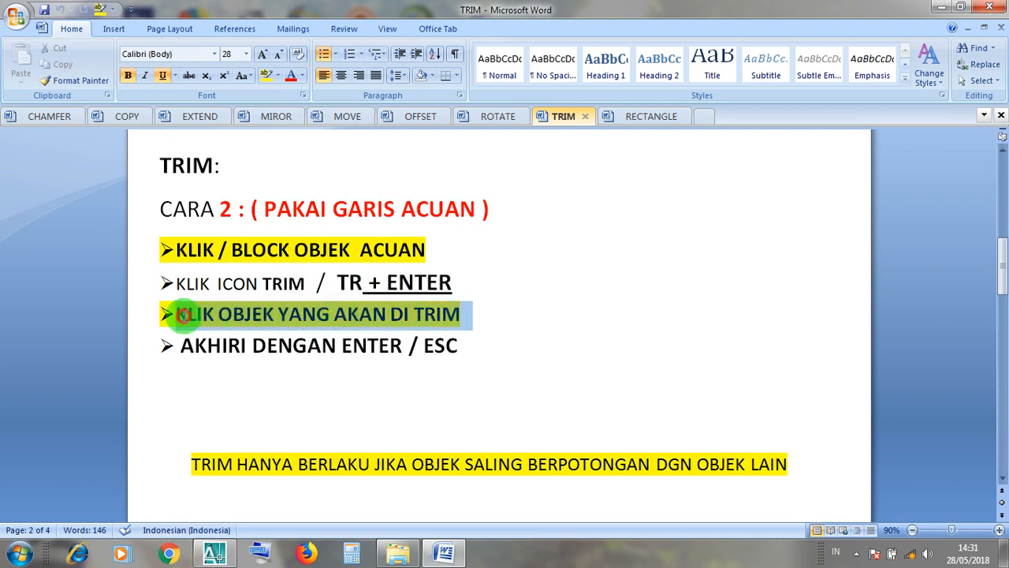
click(398, 359)
click(940, 7)
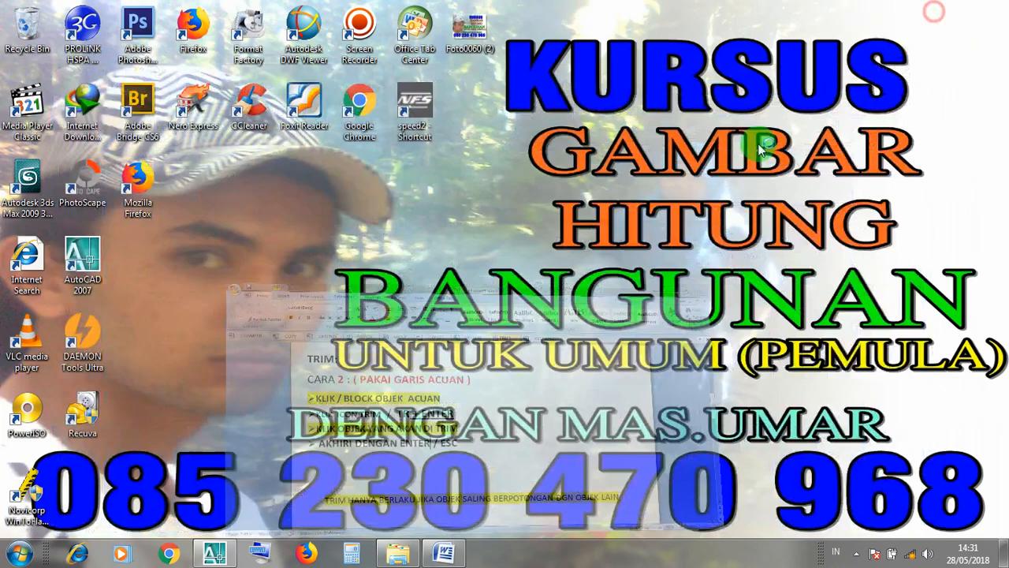
click(214, 553)
- Trim the porch roof's tile hatch and the line above the tiles back to the main roof's vertical end line, using it as the cutting edge
scroll(491, 342, down, 2)
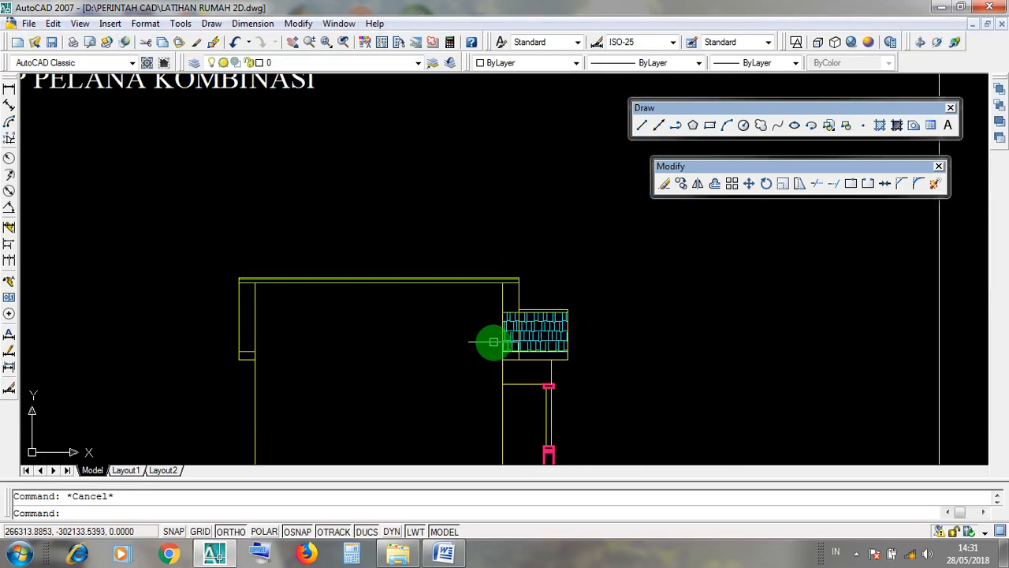
scroll(504, 354, up, 3)
click(537, 349)
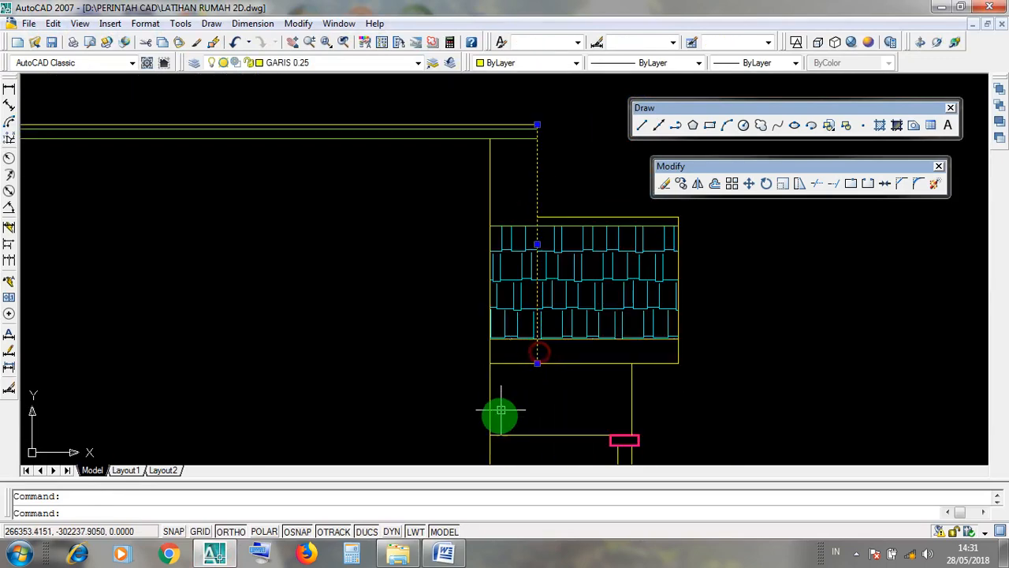
click(547, 191)
click(527, 164)
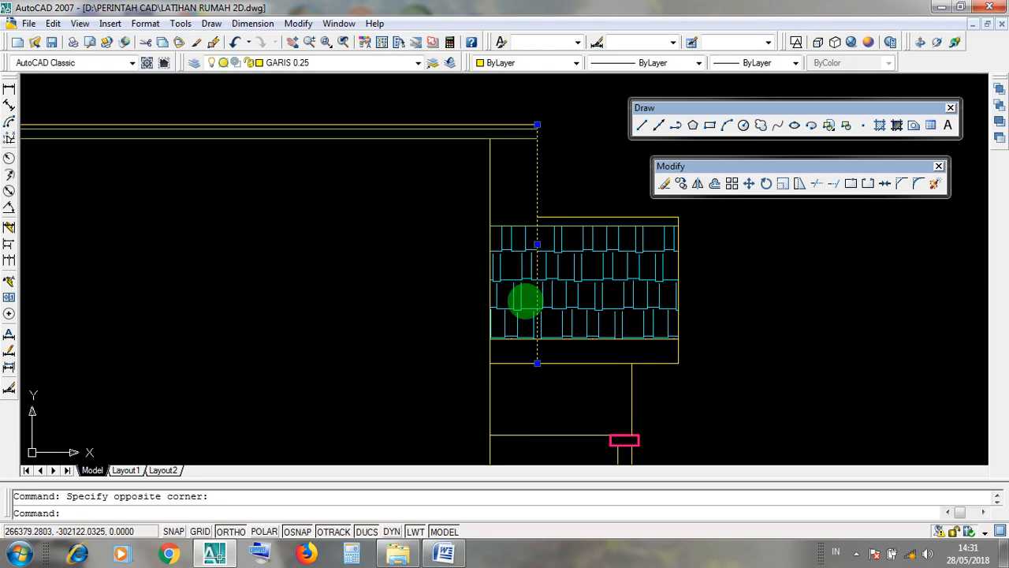
scroll(512, 311, up, 3)
scroll(465, 235, down, 2)
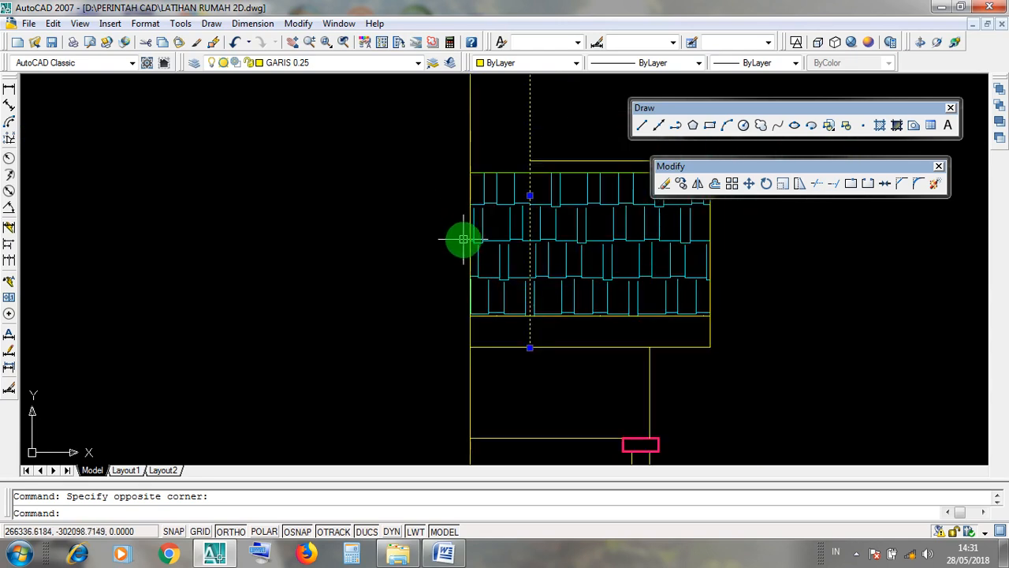
click(449, 158)
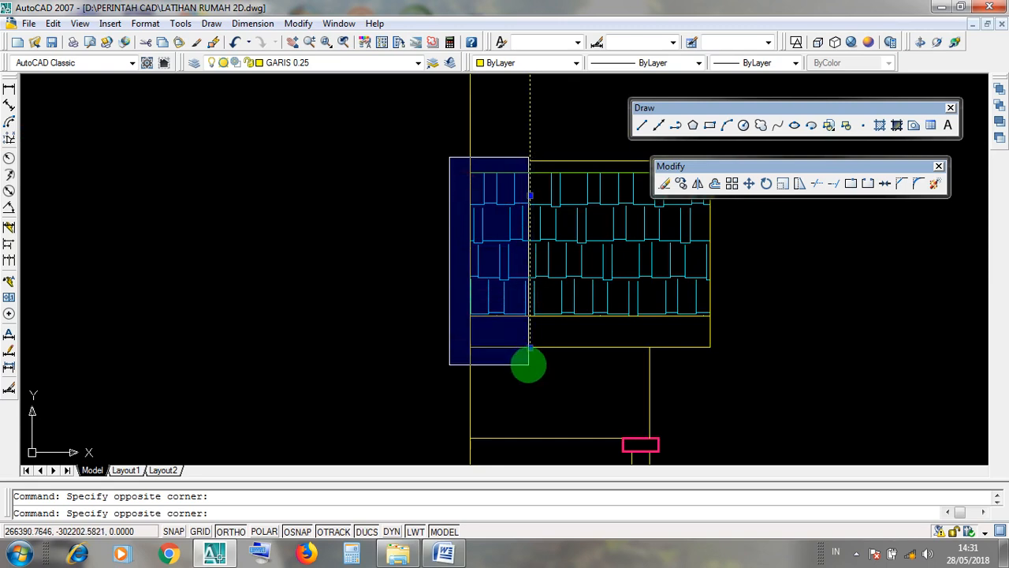
click(408, 313)
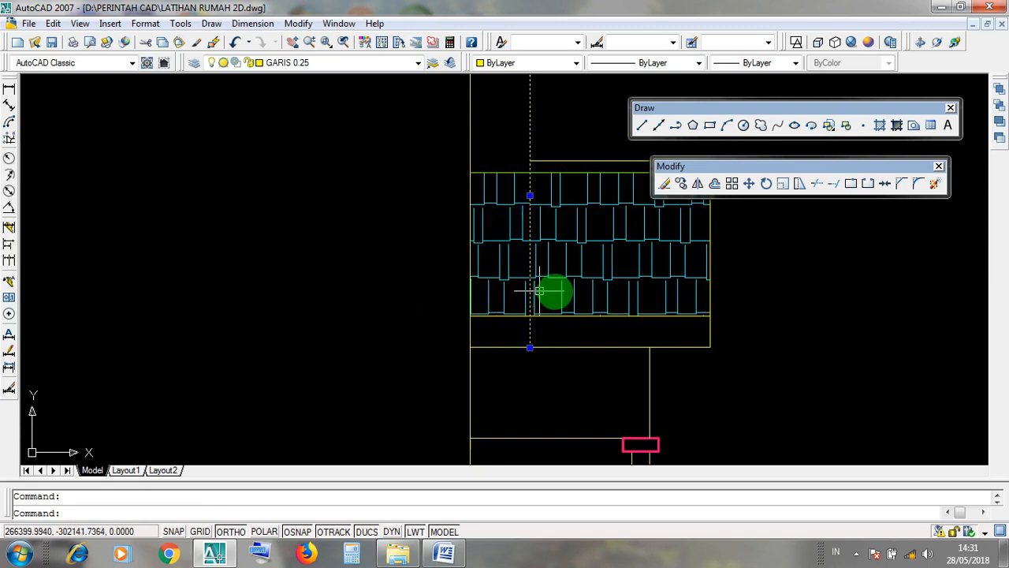
middle_drag(618, 270, 585, 301)
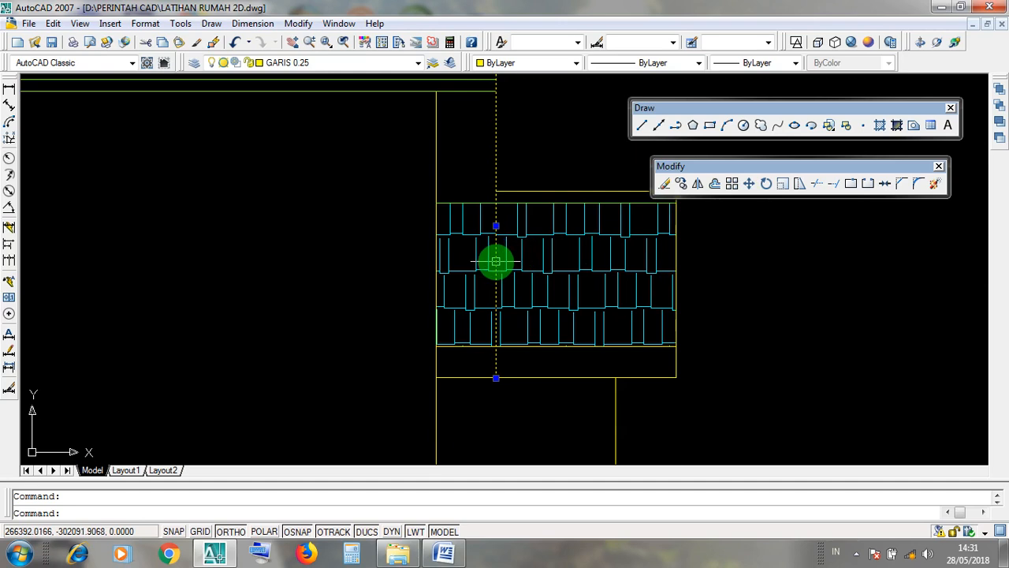
click(818, 187)
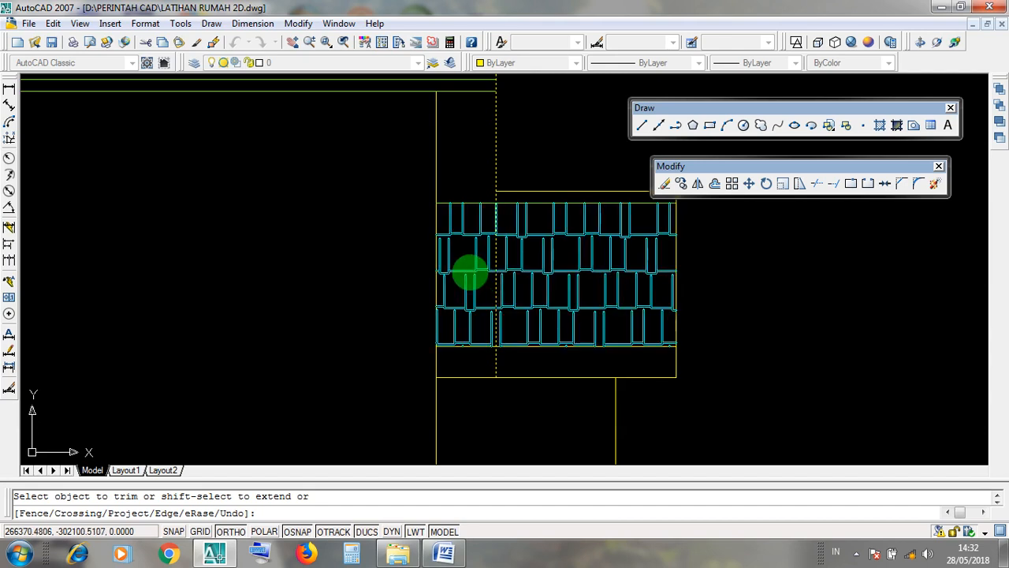
click(469, 272)
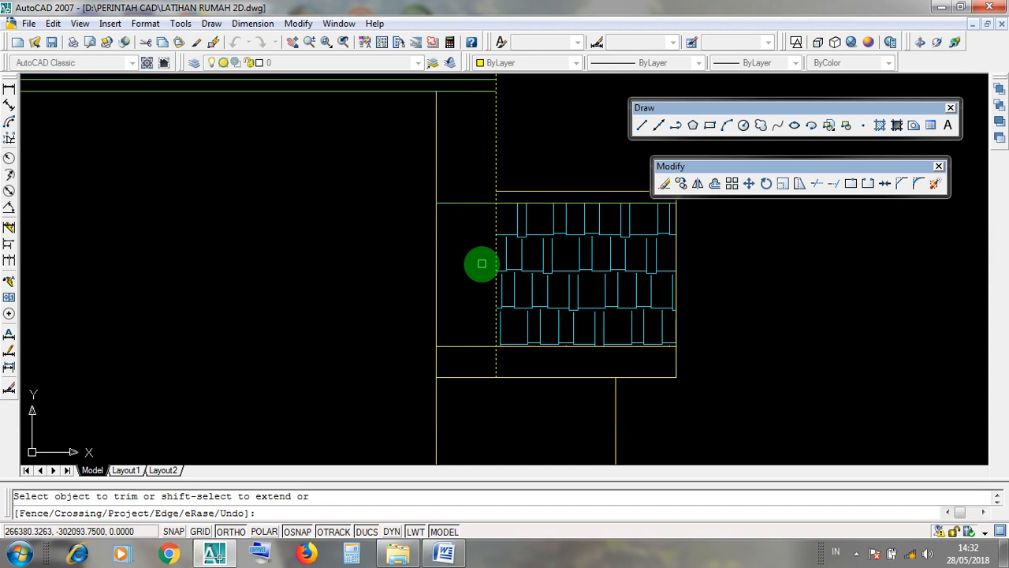
click(454, 203)
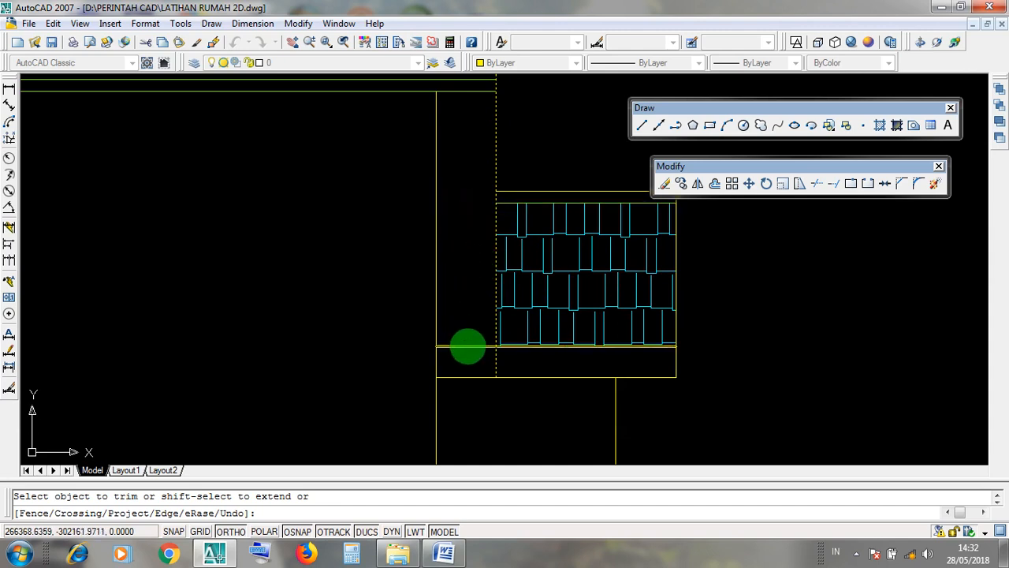
- Trim the porch fascia's upper line back to the main roof's end line, try to trim the remaining fascia segments, and end the Trim command
click(467, 346)
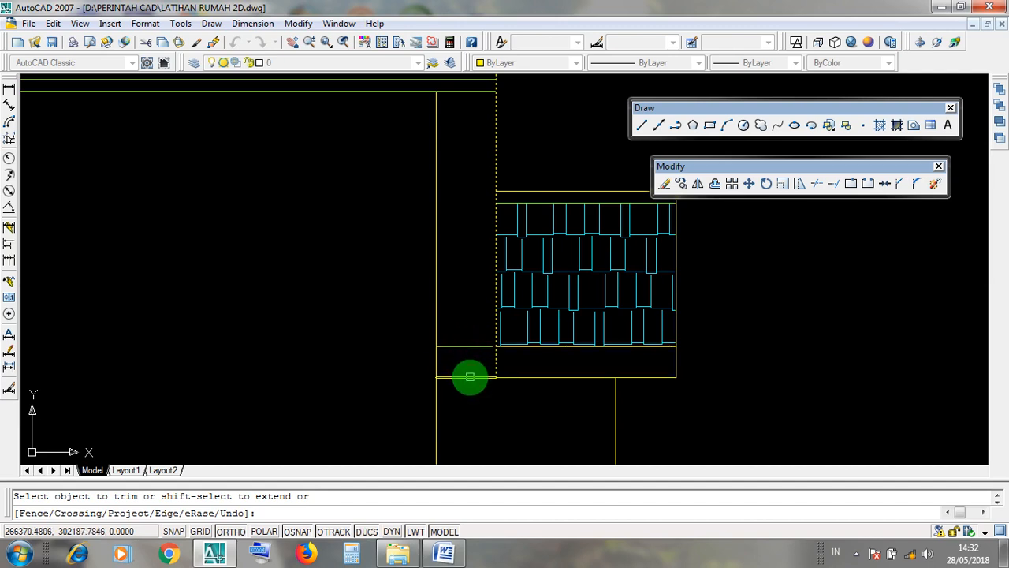
click(471, 377)
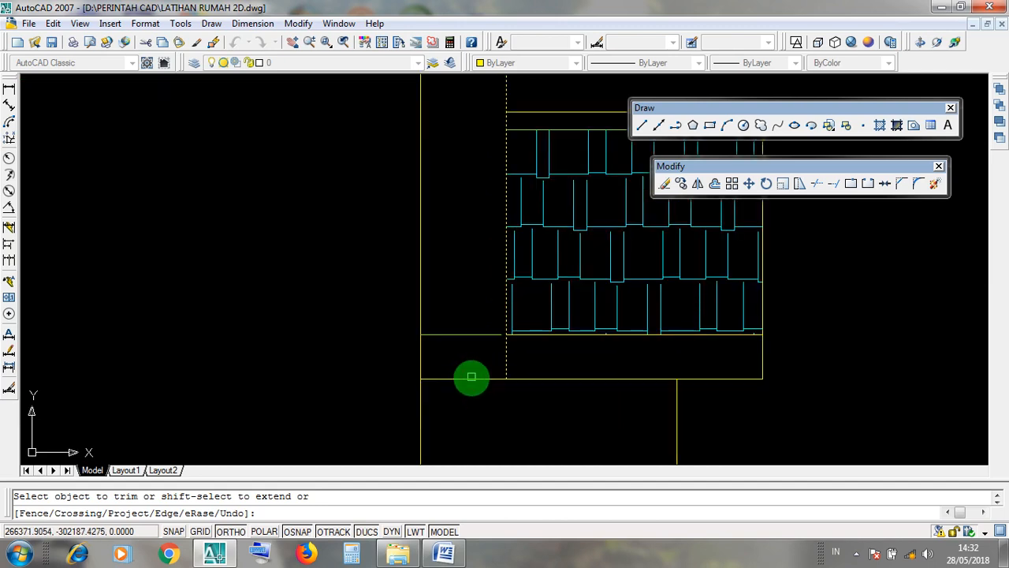
scroll(475, 385, up, 3)
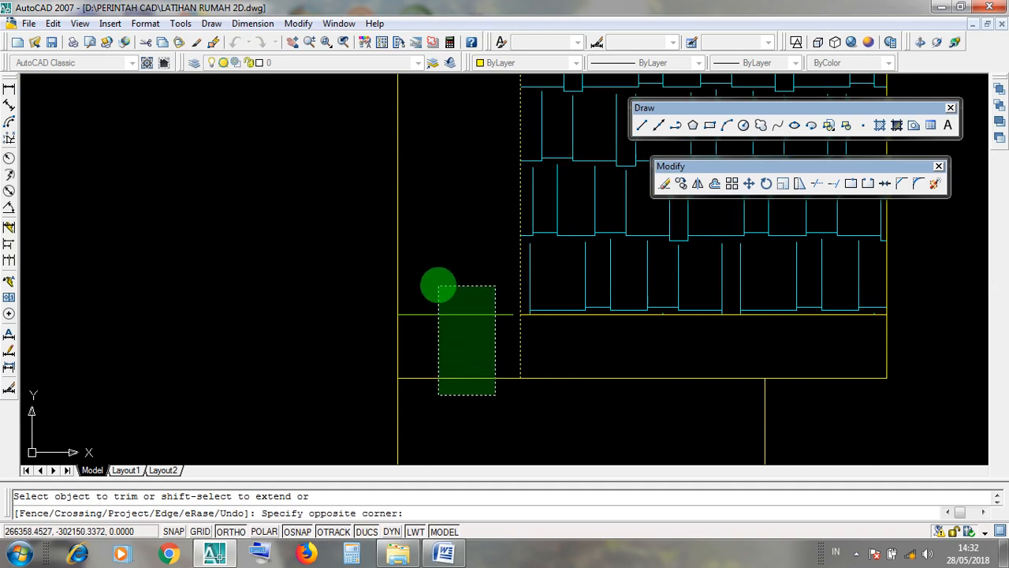
click(437, 286)
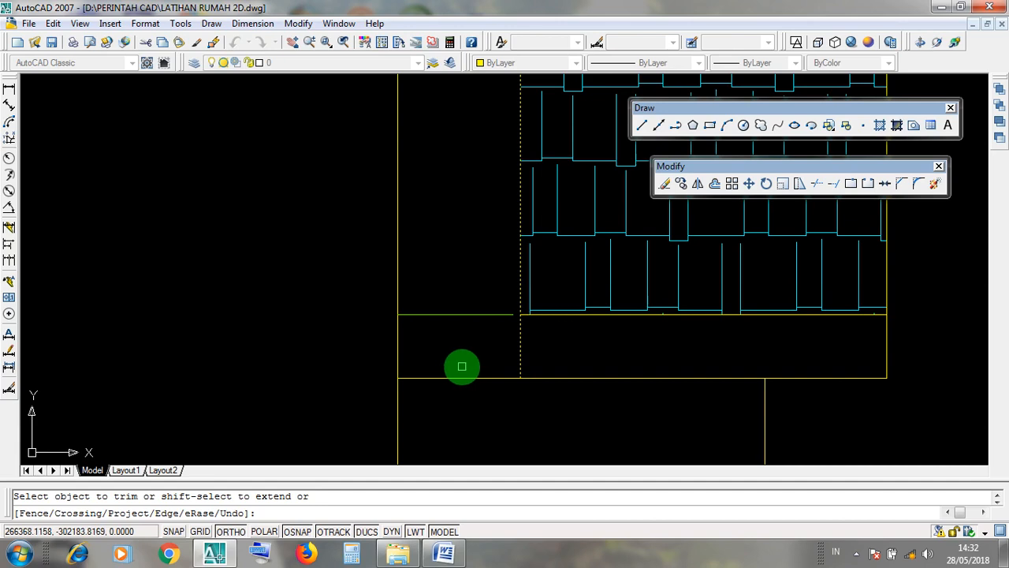
key(Return)
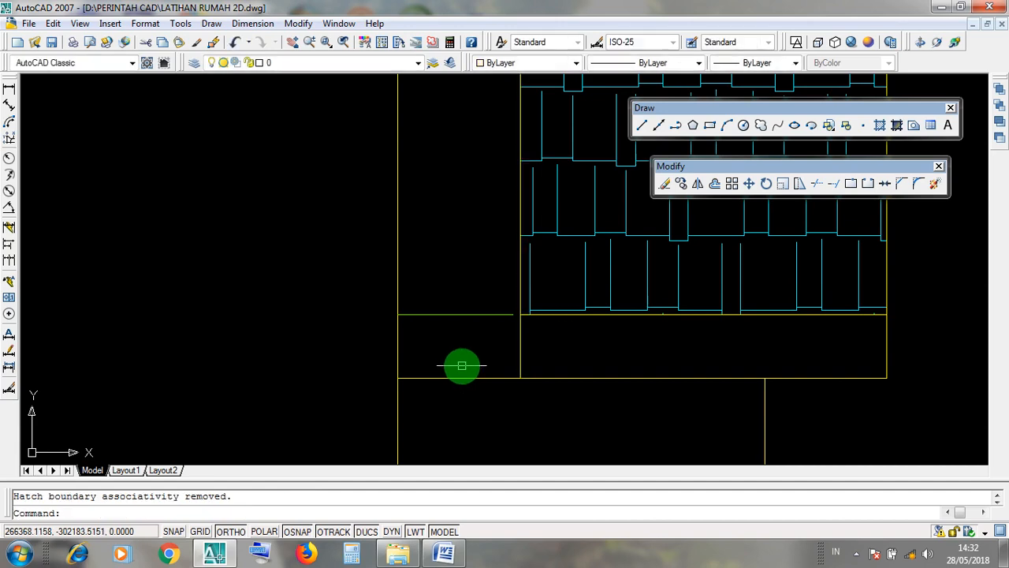
- Erase the two leftover horizontal fascia segments between the front wall line and the main roof's vertical end line
click(465, 314)
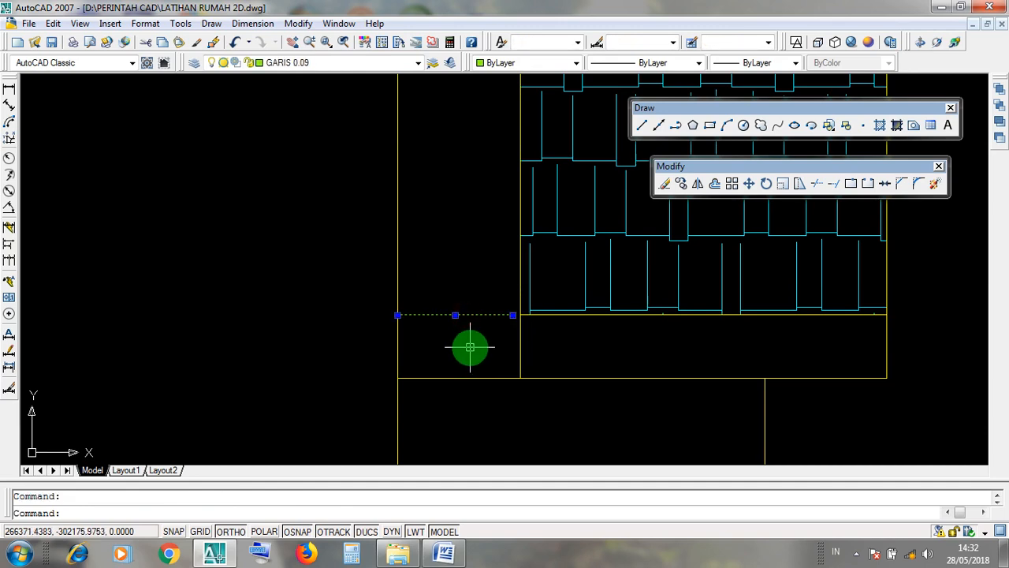
key(Delete)
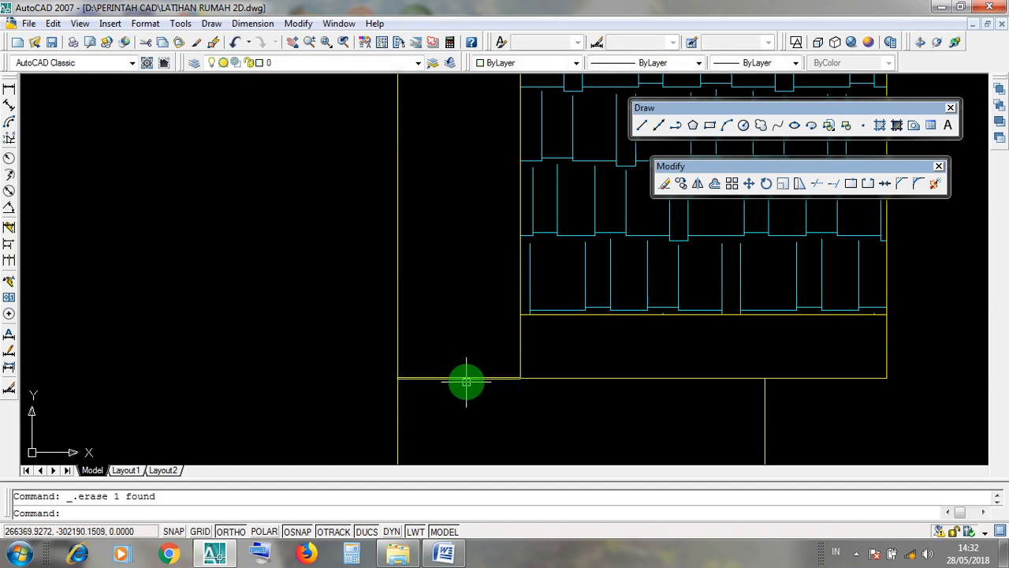
click(465, 378)
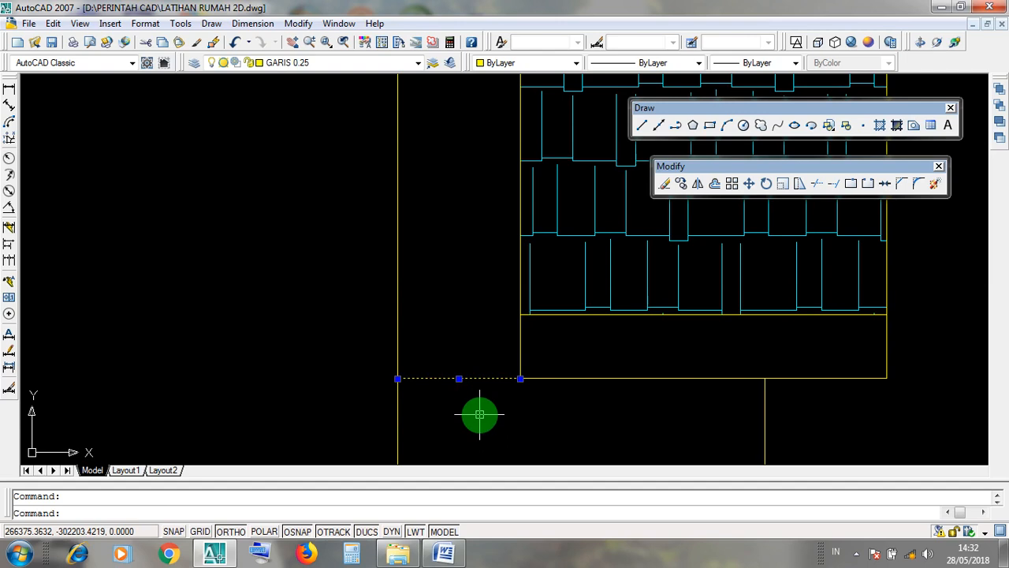
key(Delete)
- Examine the two rear fascia segments and the main roof's front vertical end line by selecting them, and clear the selection
scroll(524, 385, down, 5)
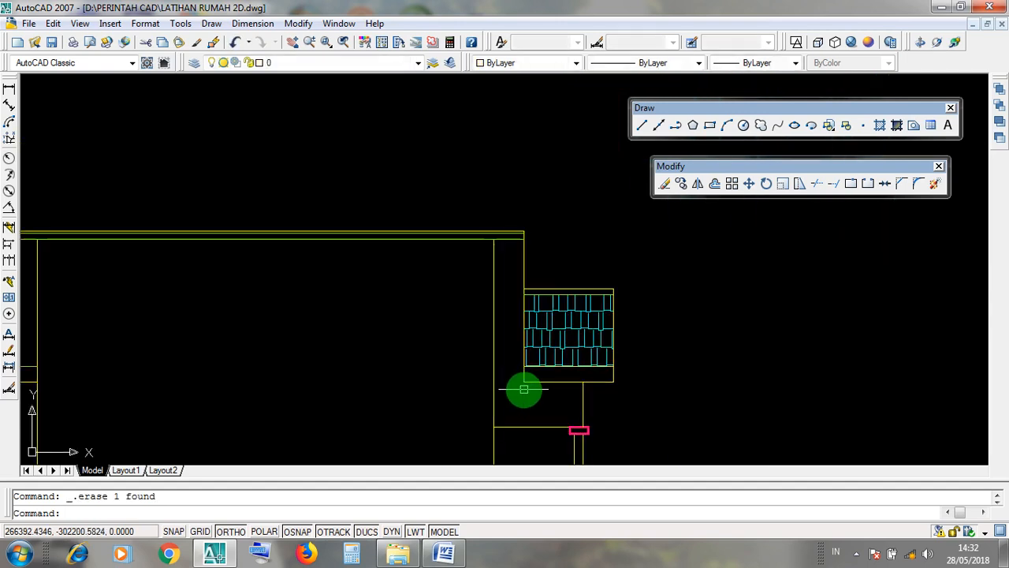
middle_drag(399, 368, 534, 349)
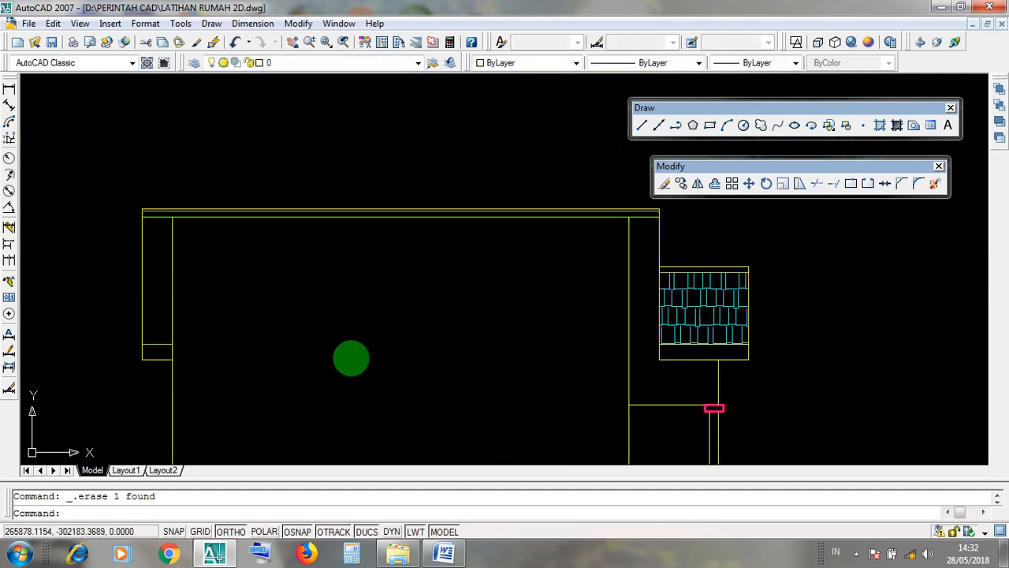
click(159, 345)
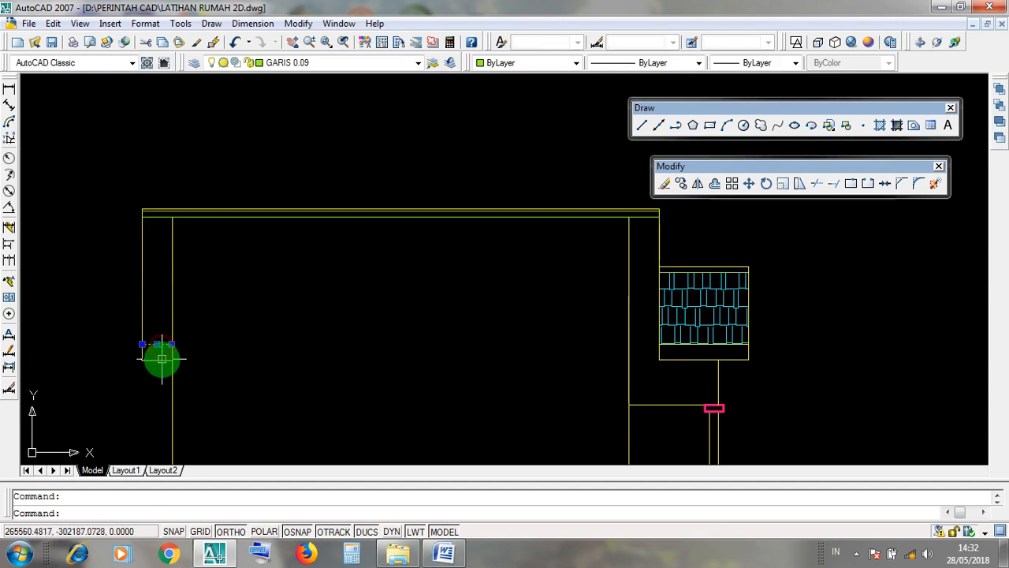
click(162, 360)
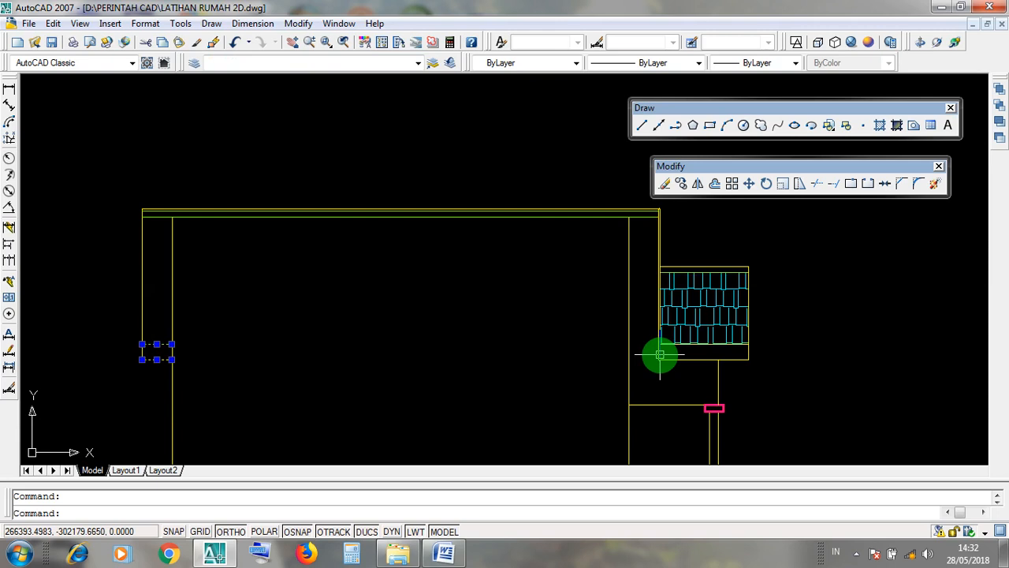
scroll(157, 346, up, 3)
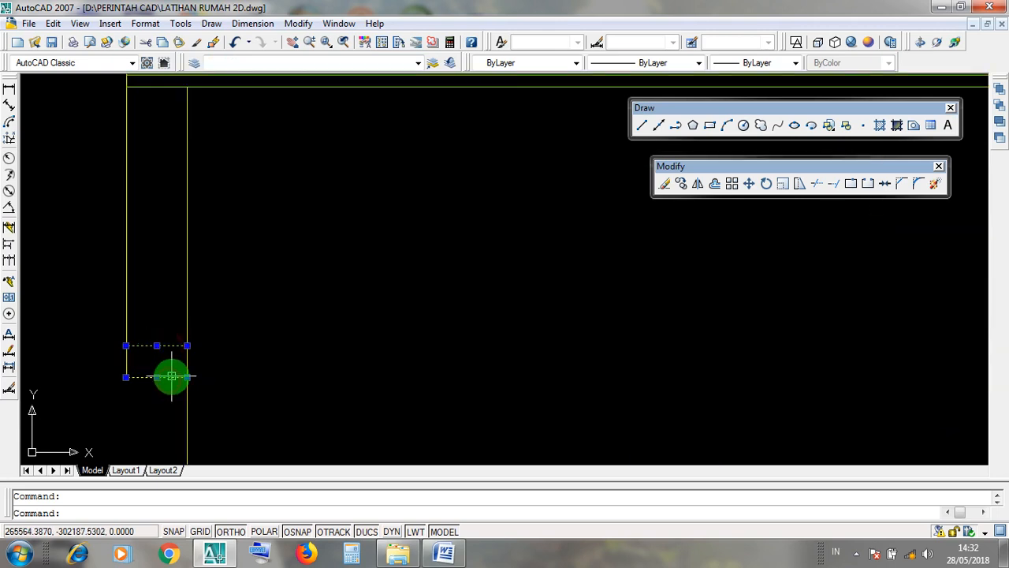
scroll(172, 376, down, 3)
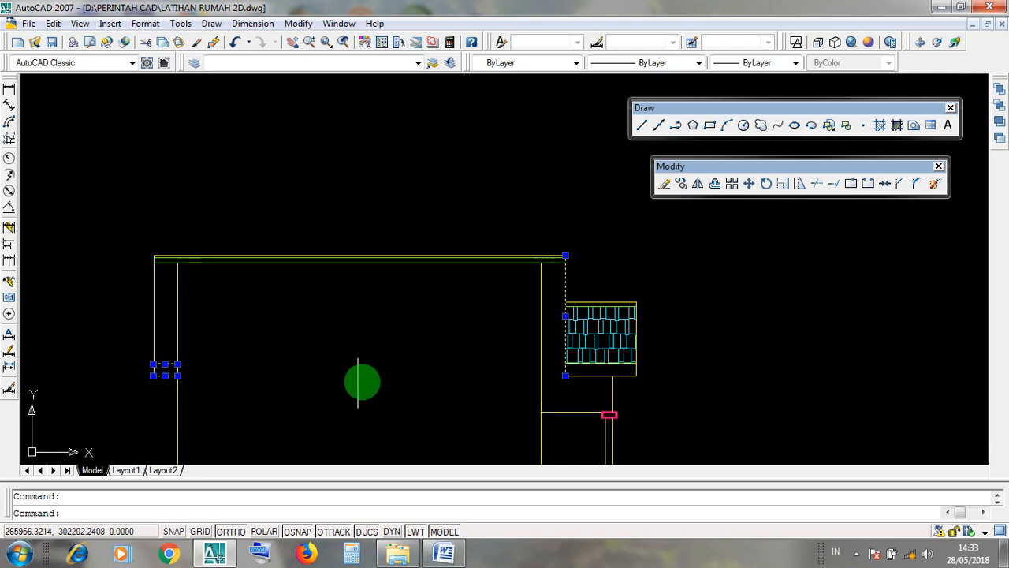
scroll(567, 357, up, 3)
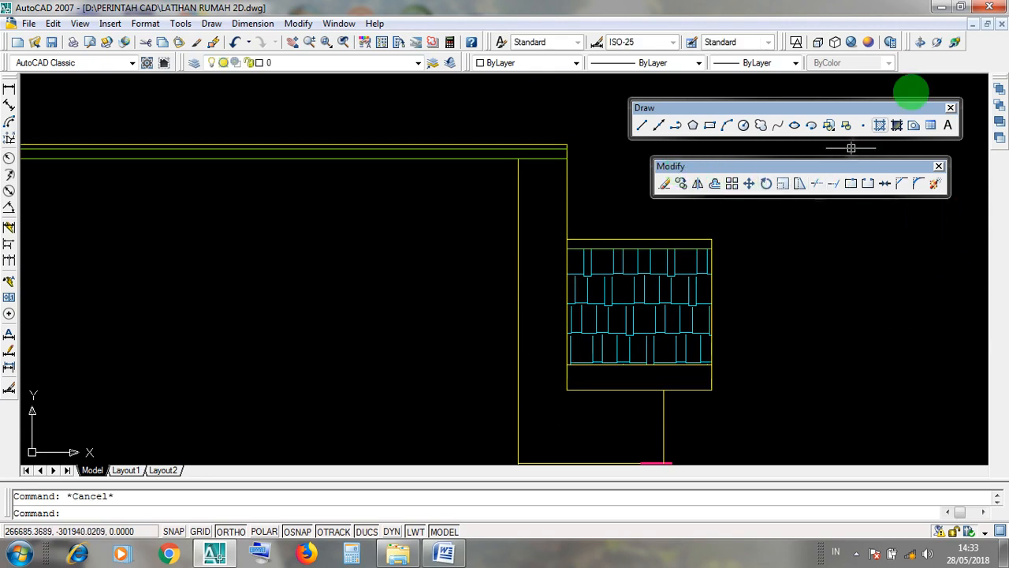
- Switch to Word, read method 2 (PAKAI GARIS TUJUAN) in the EXTEND document, and return to the AutoCAD drawing
click(930, 7)
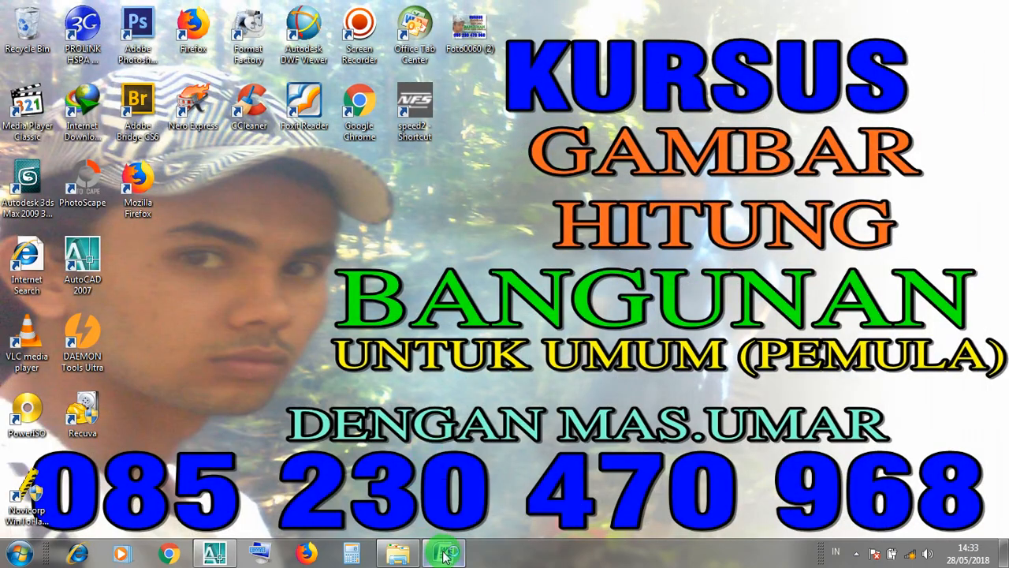
click(445, 554)
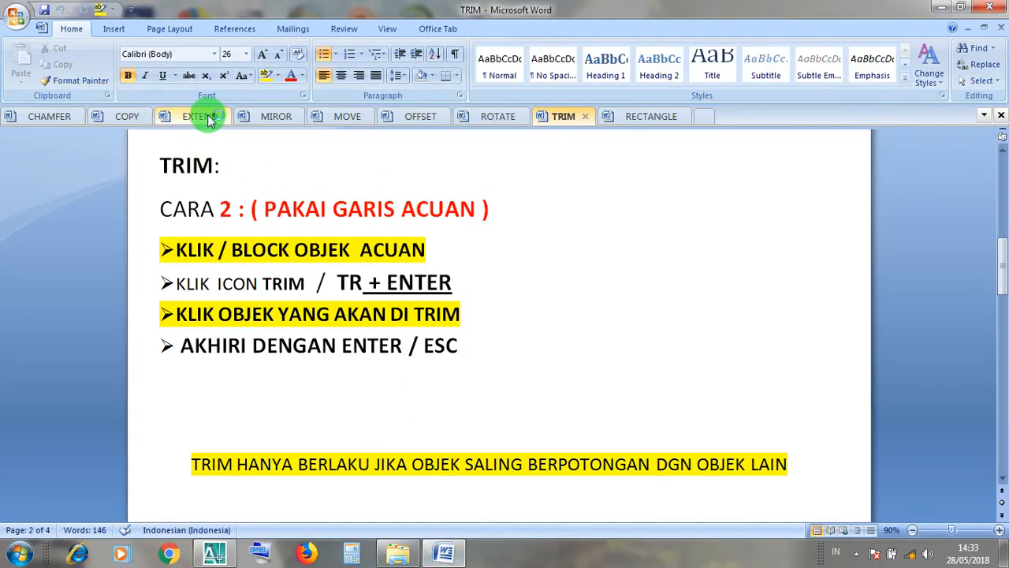
click(195, 115)
click(371, 259)
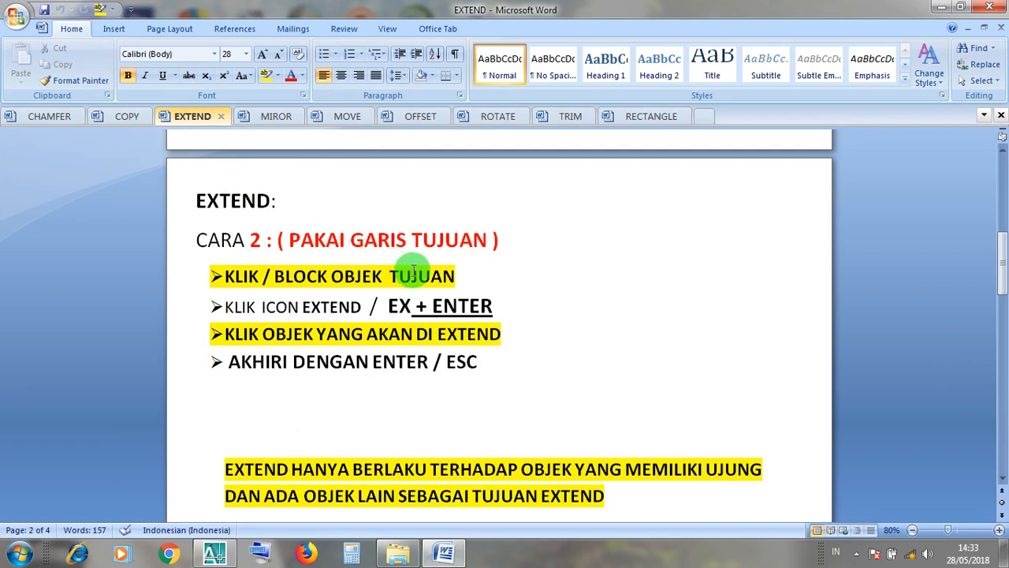
drag(462, 276, 221, 275)
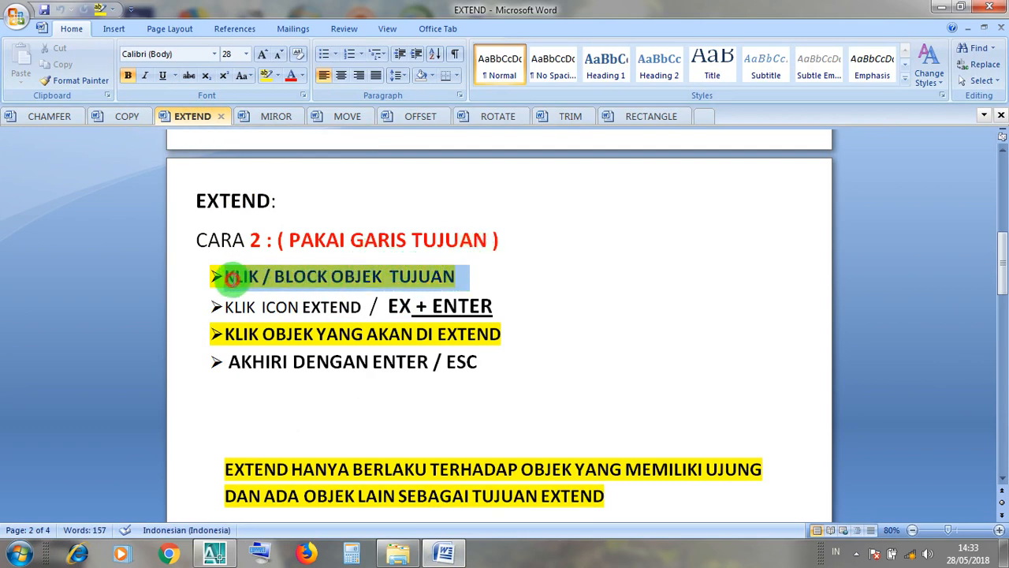
drag(364, 308, 216, 310)
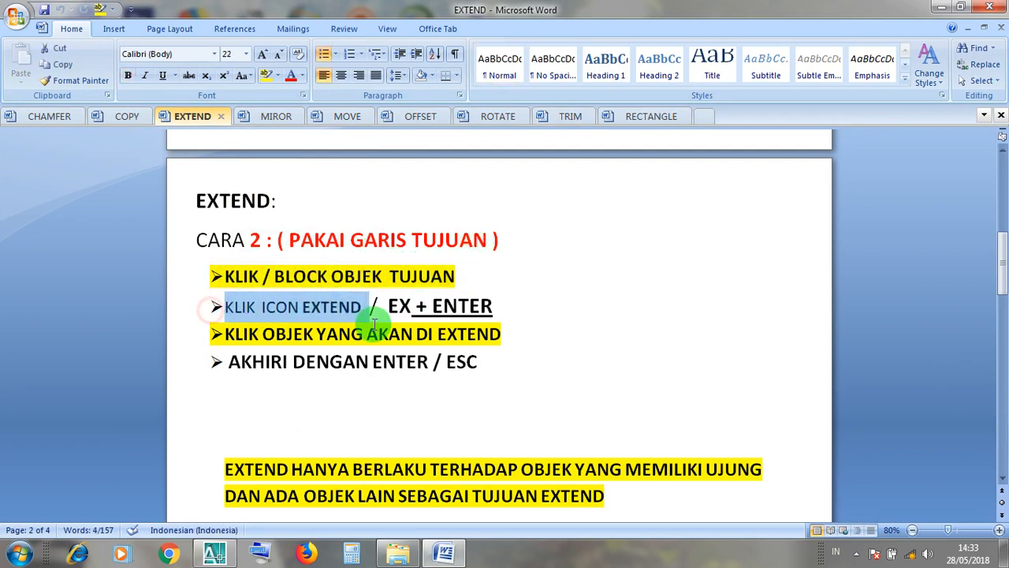
drag(417, 308, 372, 307)
click(444, 307)
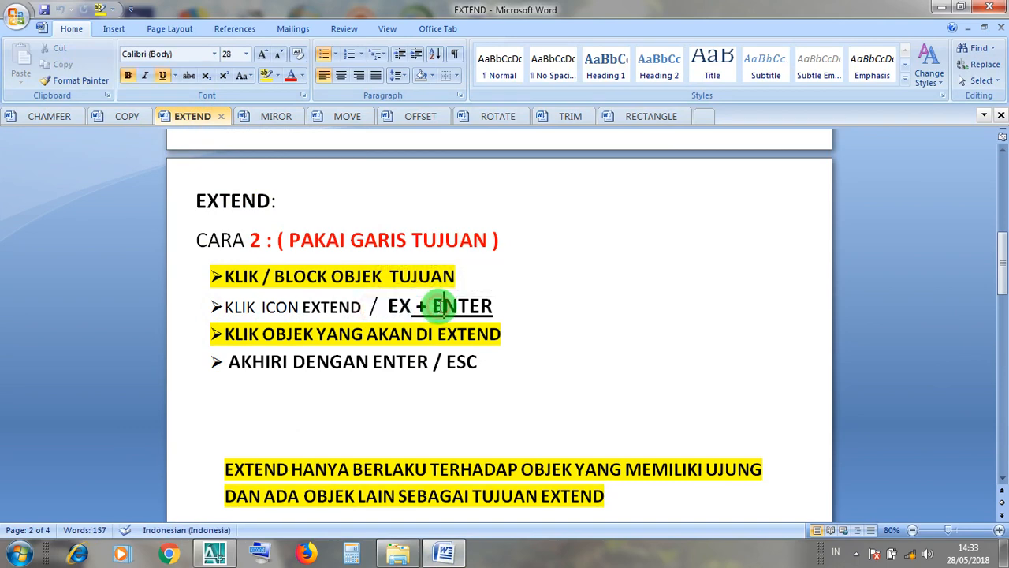
drag(478, 335, 227, 333)
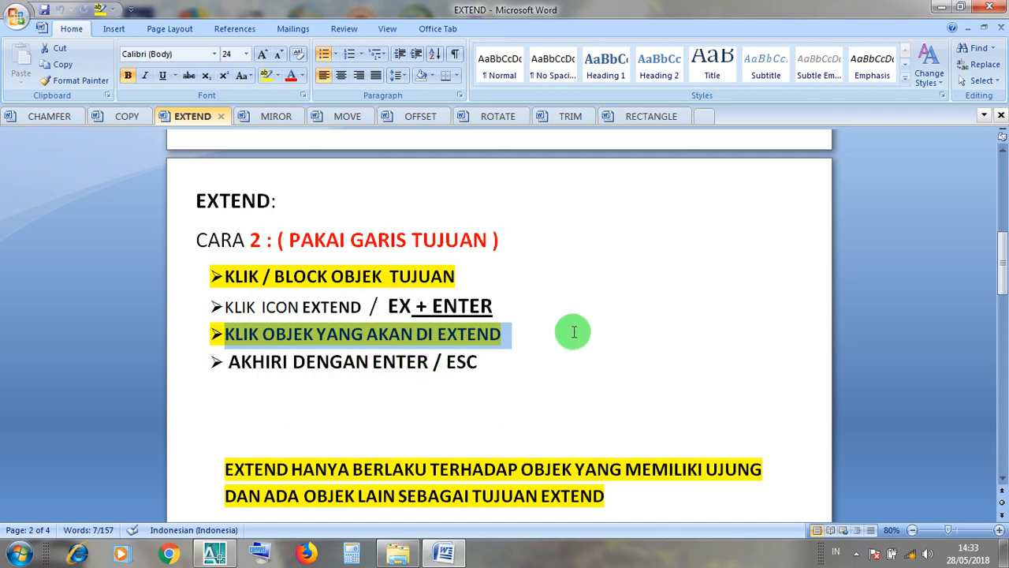
click(945, 11)
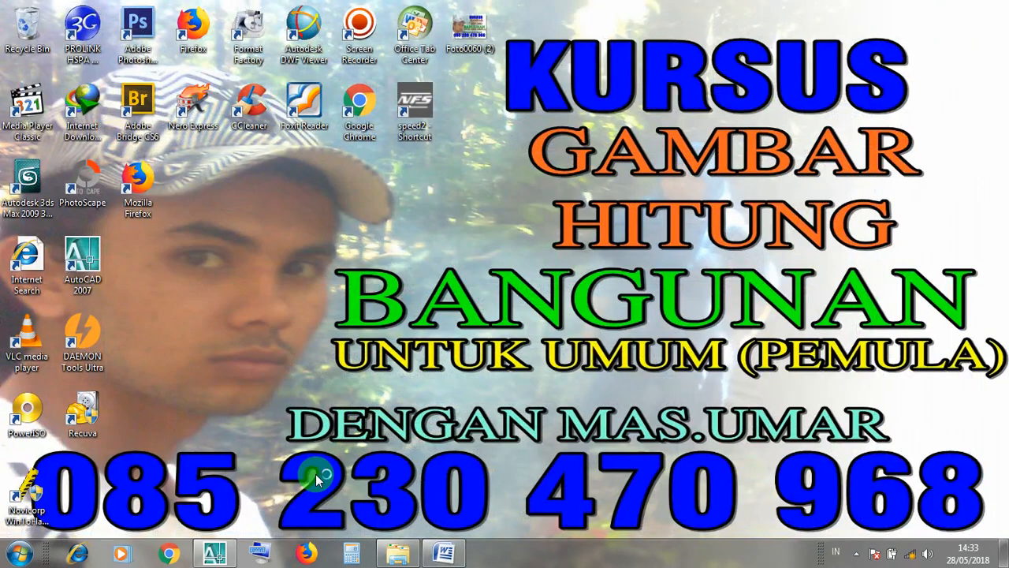
click(214, 553)
- Extend the two horizontal rear fascia lines to the main roof's front vertical end line, using that line as the boundary edge
scroll(567, 391, down, 4)
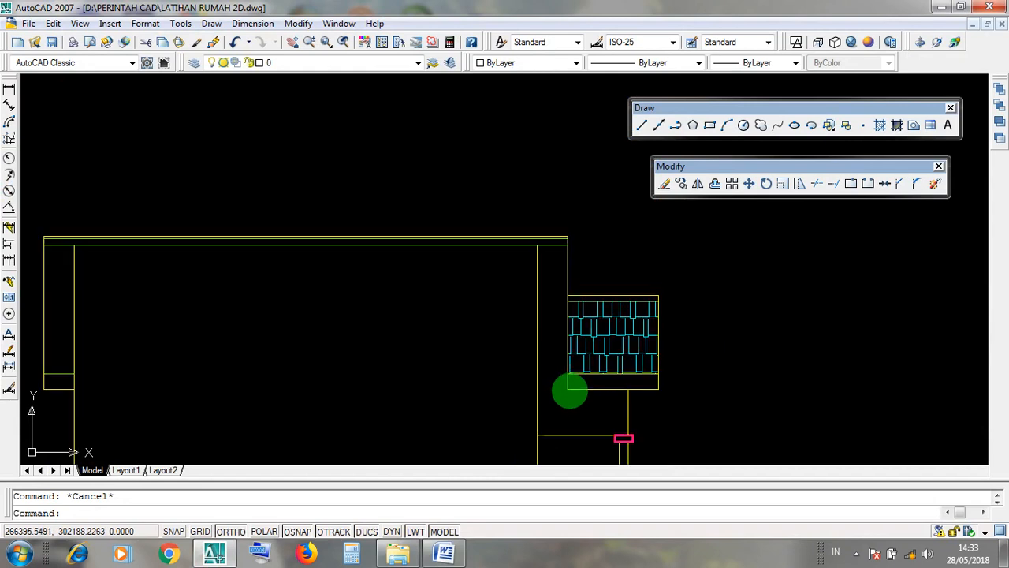
scroll(563, 398, up, 3)
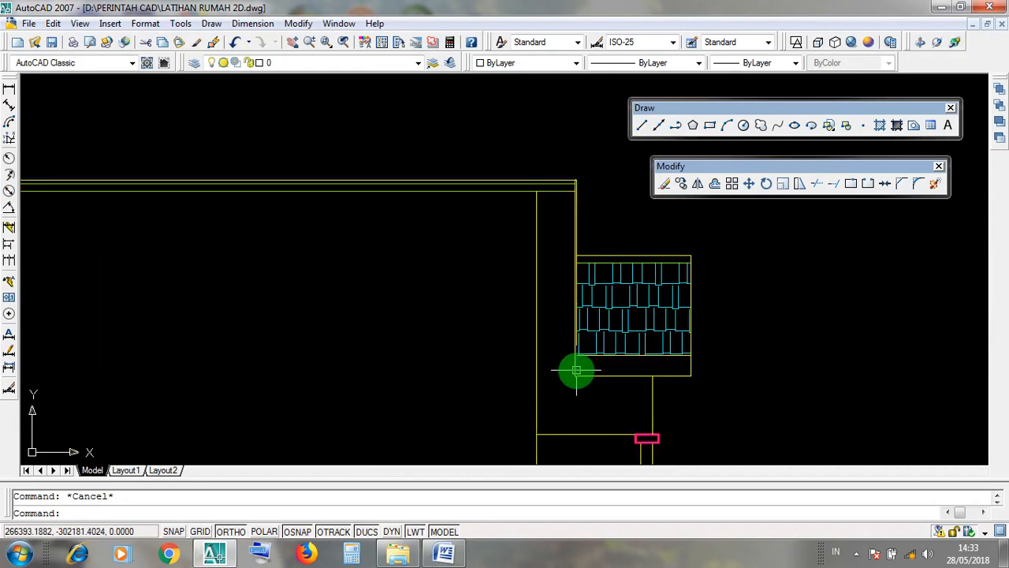
click(576, 369)
click(589, 228)
click(564, 220)
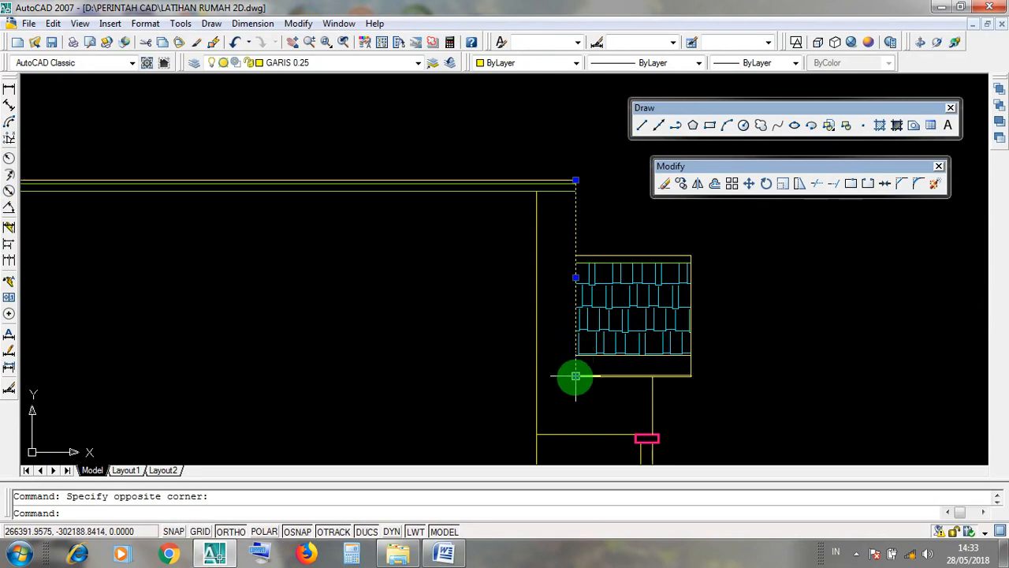
click(836, 186)
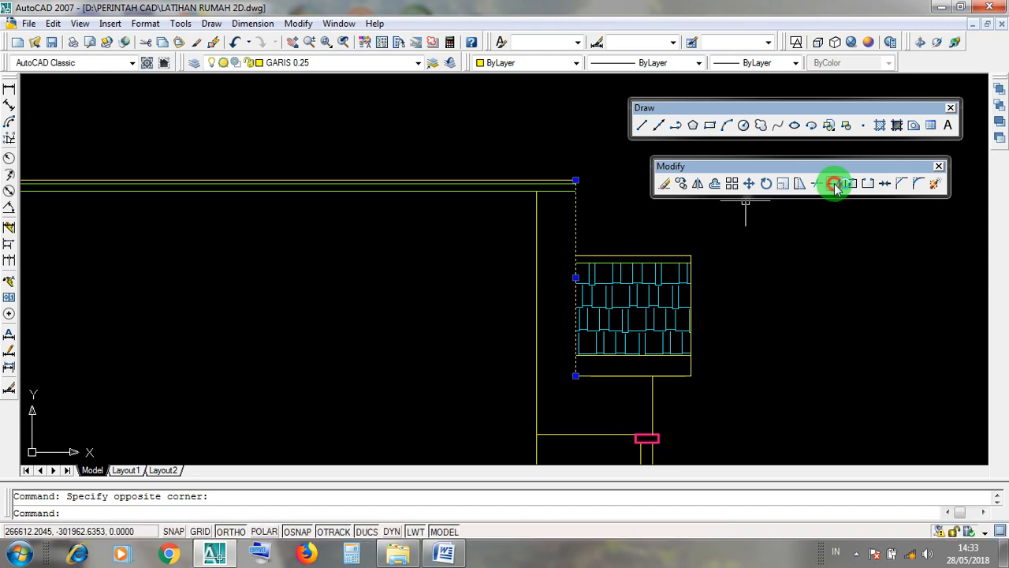
middle_drag(310, 308, 701, 308)
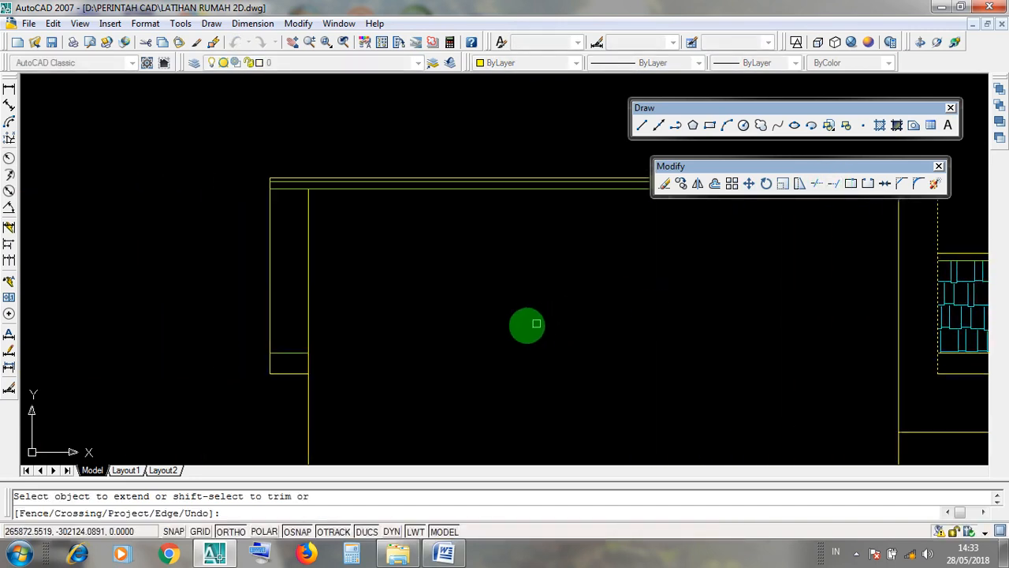
click(299, 352)
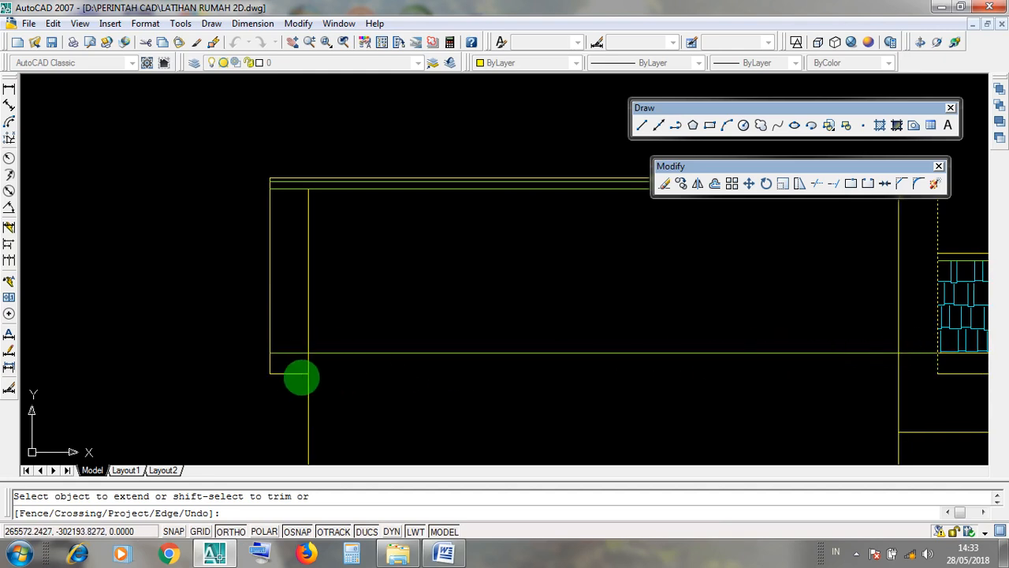
click(299, 375)
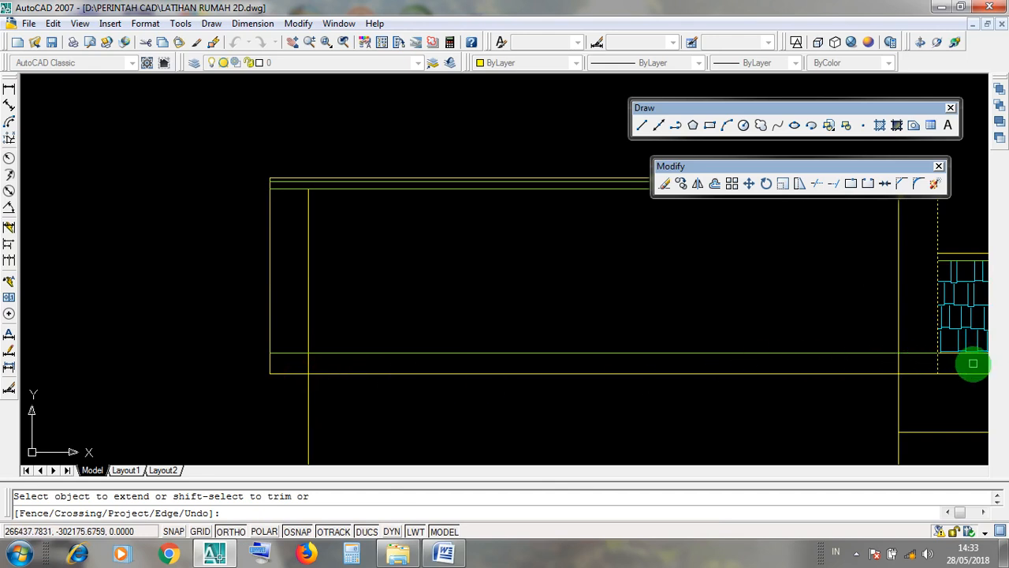
key(Return)
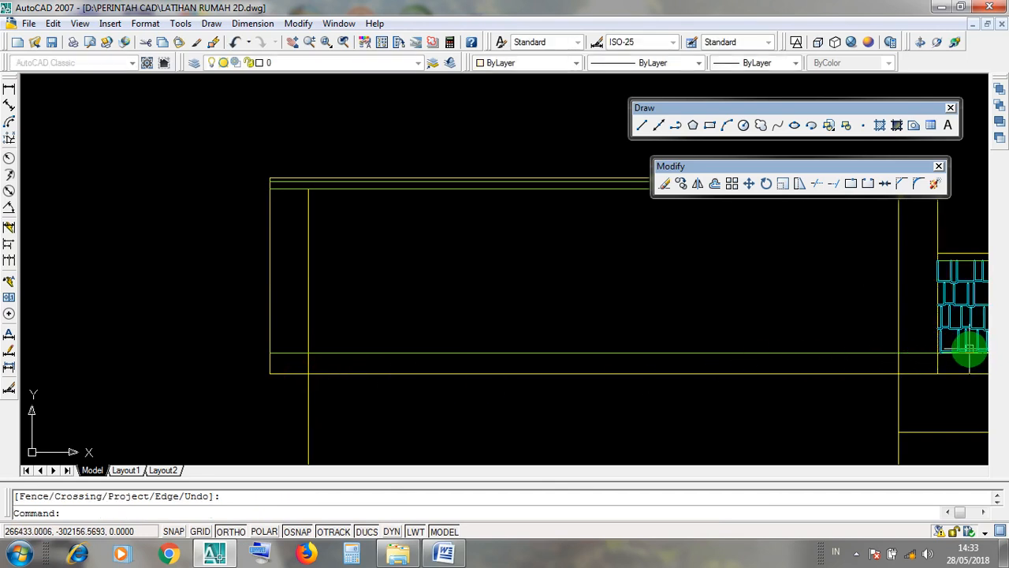
- Check the main roof's fascia lines against the porch fascia lines by selecting all four, and clear the selection
middle_drag(767, 363, 629, 361)
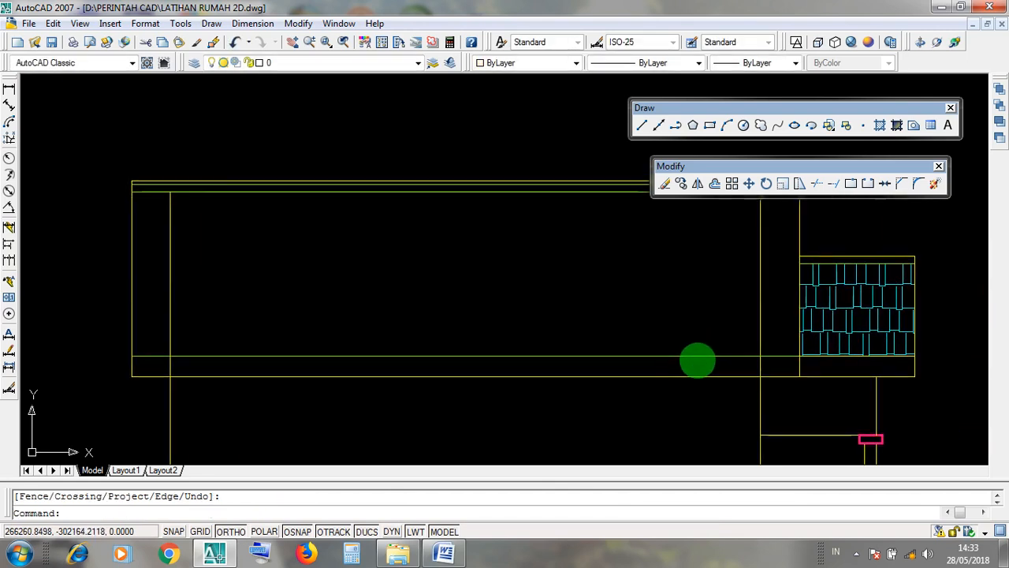
click(544, 376)
click(547, 359)
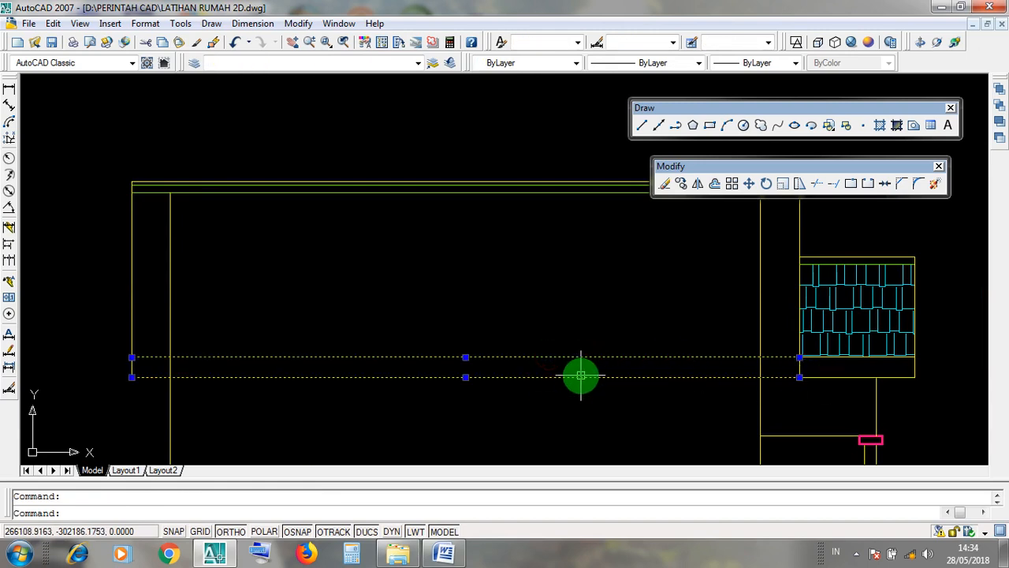
scroll(830, 387, up, 4)
middle_drag(852, 362, 604, 349)
scroll(714, 354, up, 1)
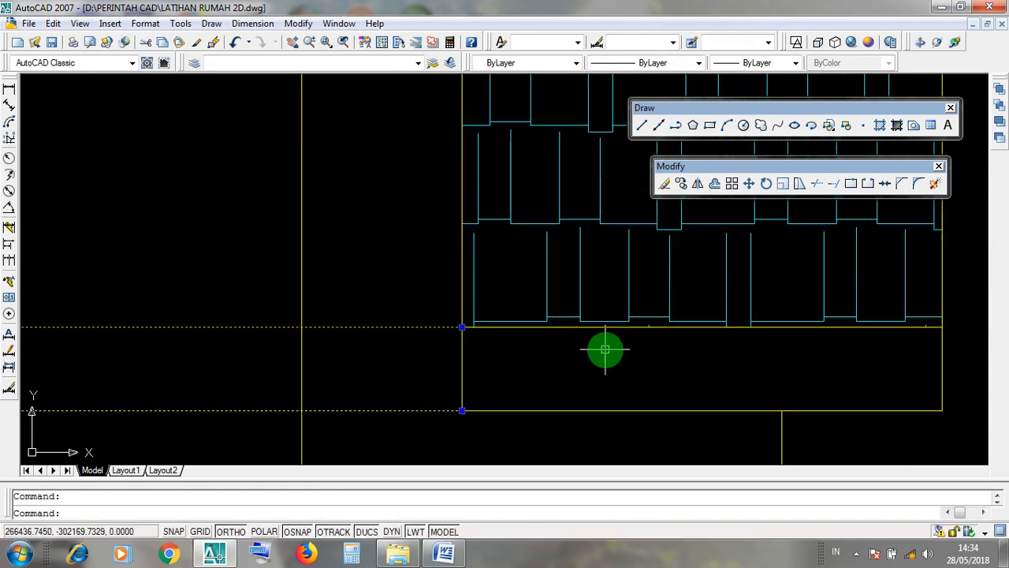
click(552, 328)
click(550, 409)
scroll(621, 414, down, 6)
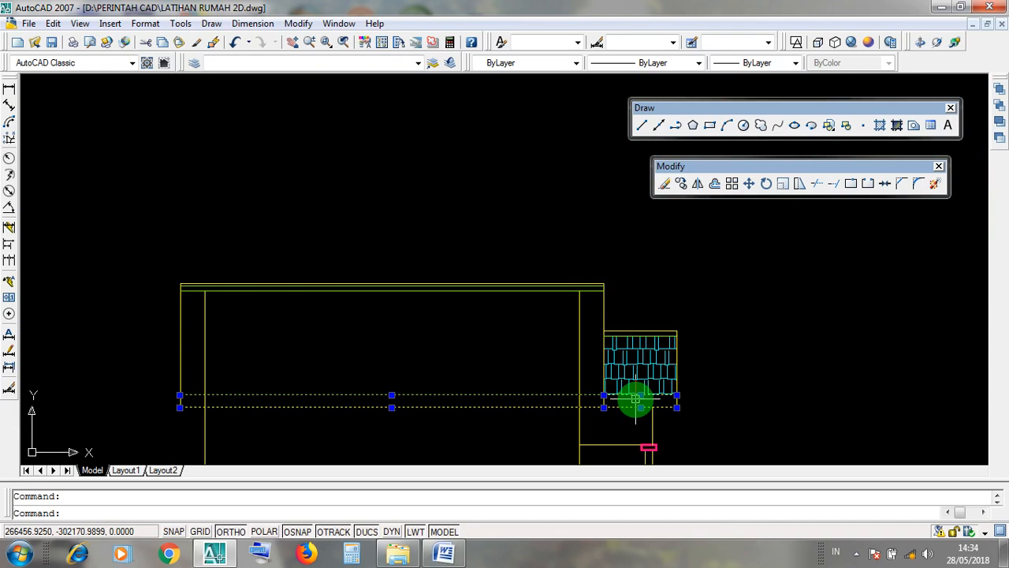
key(Escape)
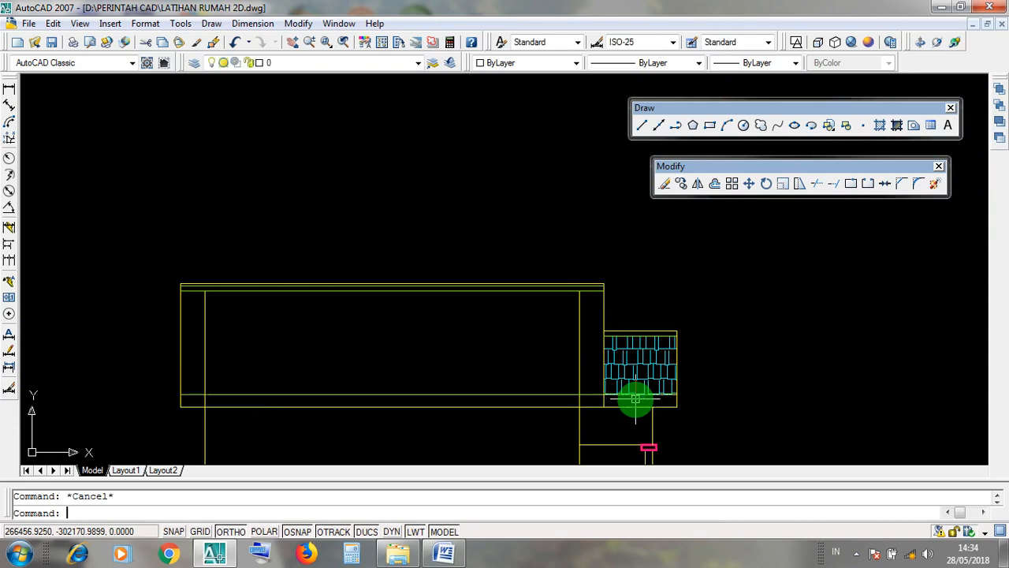
- Examine the main roof's lower fascia line and front vertical end line at their shared corner by selecting both, and clear the selection
scroll(614, 400, up, 3)
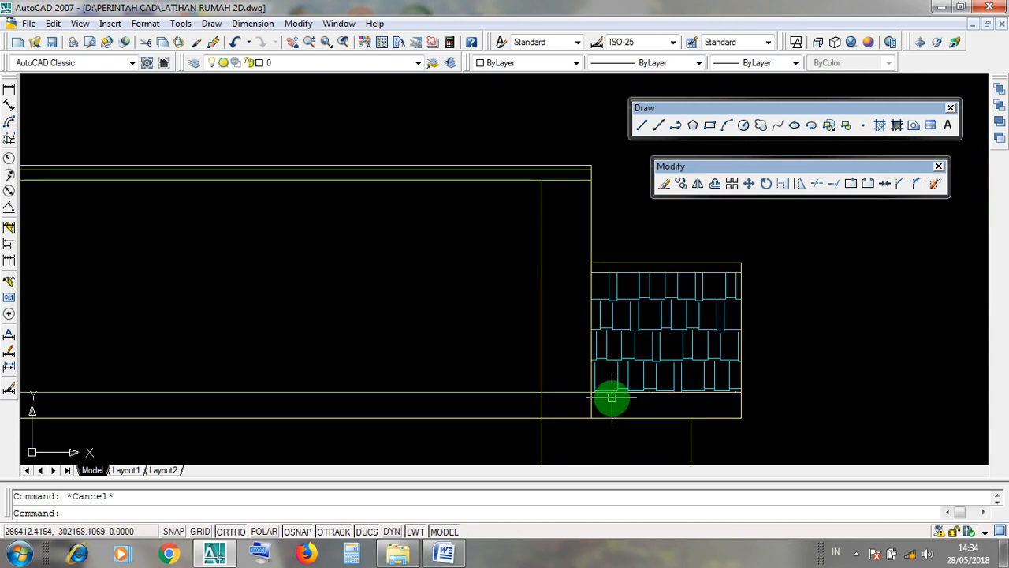
scroll(609, 398, down, 3)
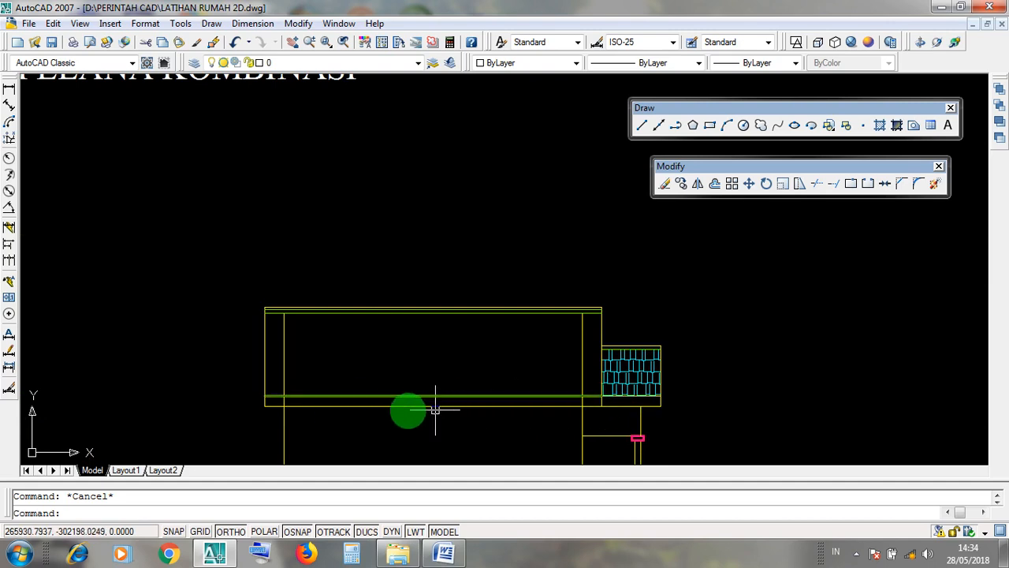
scroll(257, 400, up, 3)
click(289, 410)
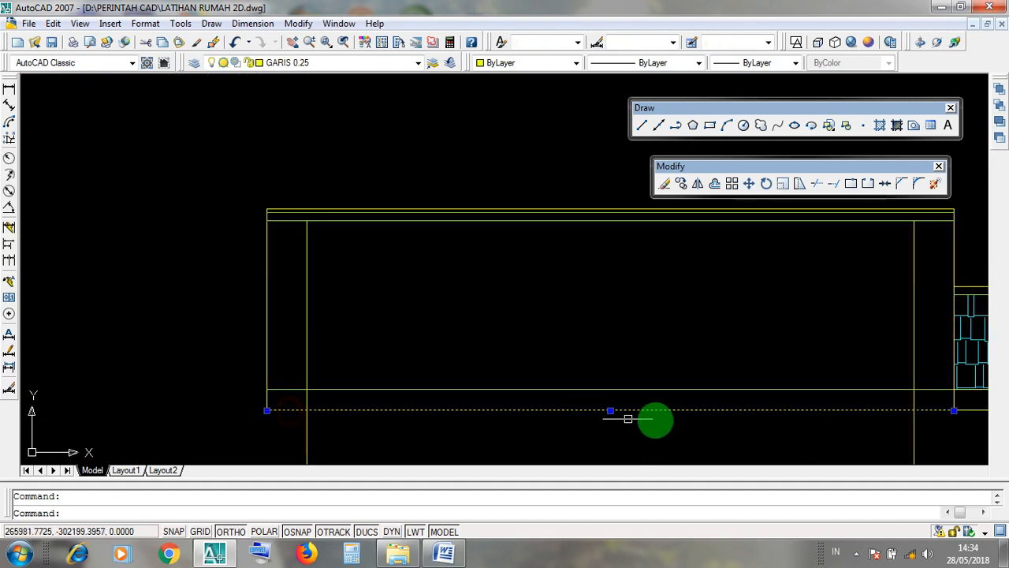
middle_drag(759, 424, 465, 428)
scroll(672, 409, up, 3)
click(657, 405)
click(618, 387)
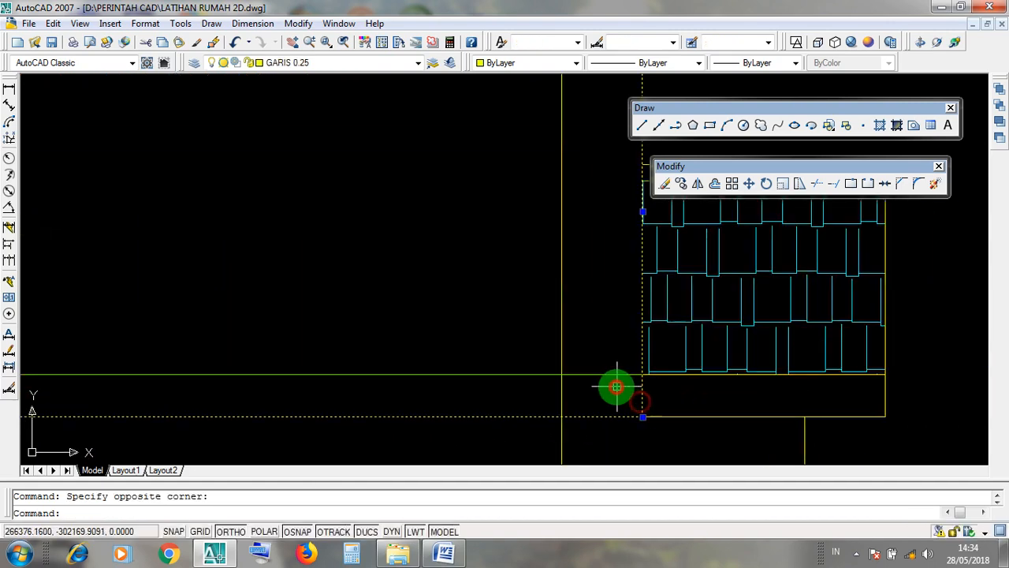
scroll(643, 402, up, 3)
scroll(663, 419, down, 2)
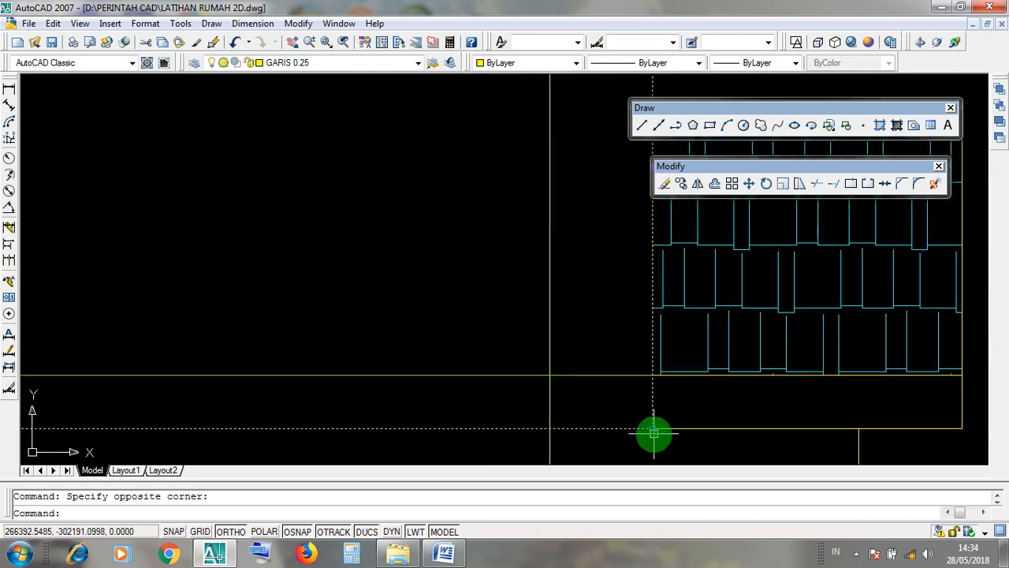
scroll(654, 432, up, 3)
key(Escape)
- Shorten the main roof's front vertical end line so its lower endpoint sits slightly above the lower fascia line, and clear the selection
click(654, 408)
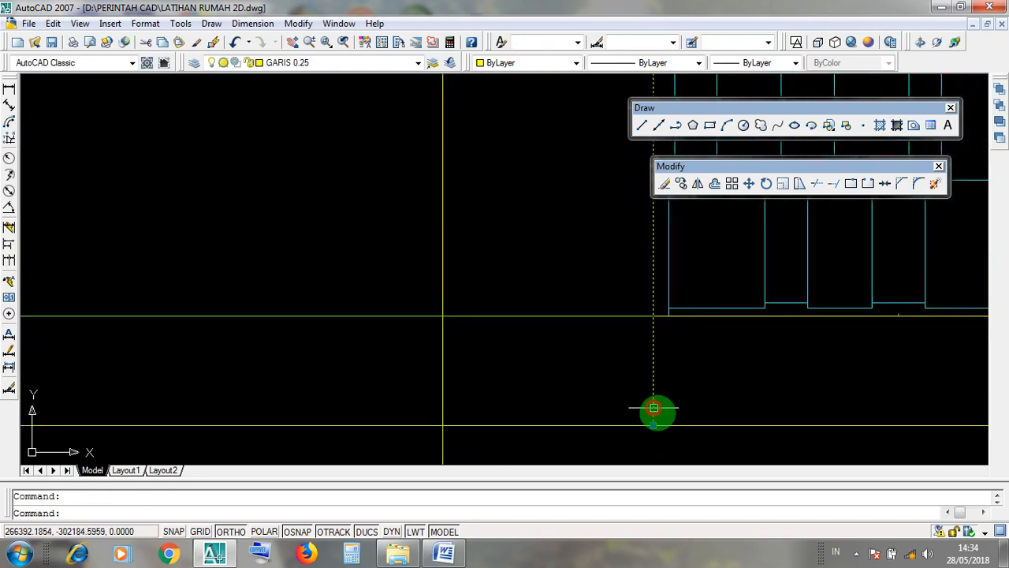
click(655, 403)
key(Escape)
key(Escape)
- Check the front endpoint of the main roof's lower fascia line by selecting the line, and clear the selection
click(656, 427)
scroll(654, 418, down, 2)
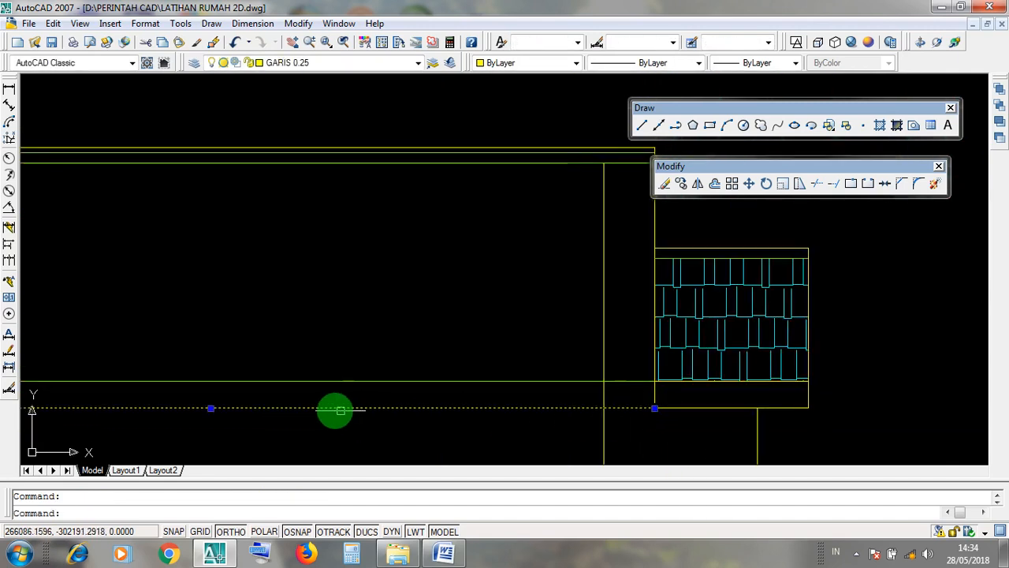
scroll(654, 408, up, 2)
key(Escape)
click(635, 409)
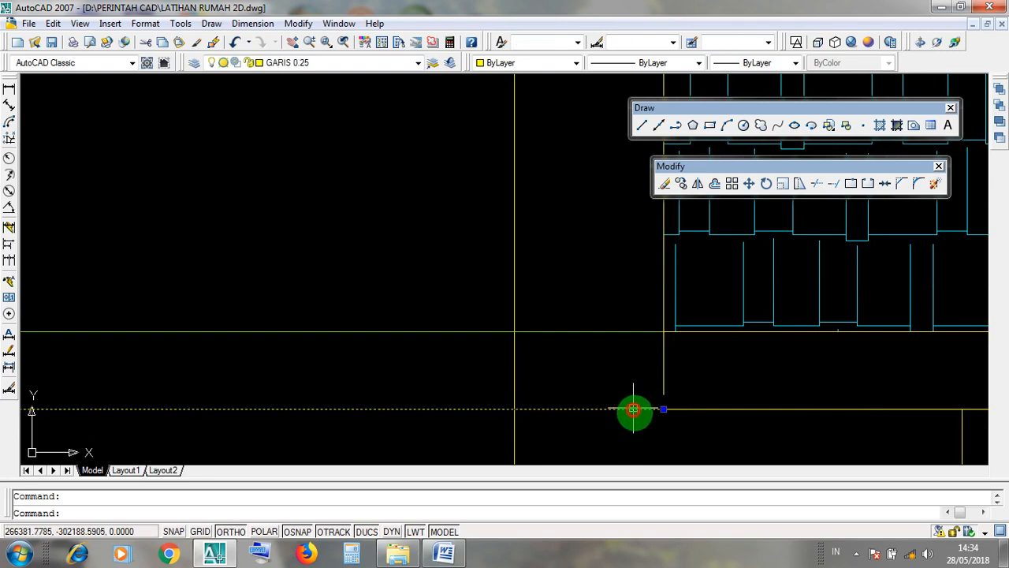
key(Escape)
- Stretch the front vertical end line's lower endpoint back down to the lower fascia line and clear the selection
click(679, 374)
click(642, 356)
scroll(666, 393, up, 3)
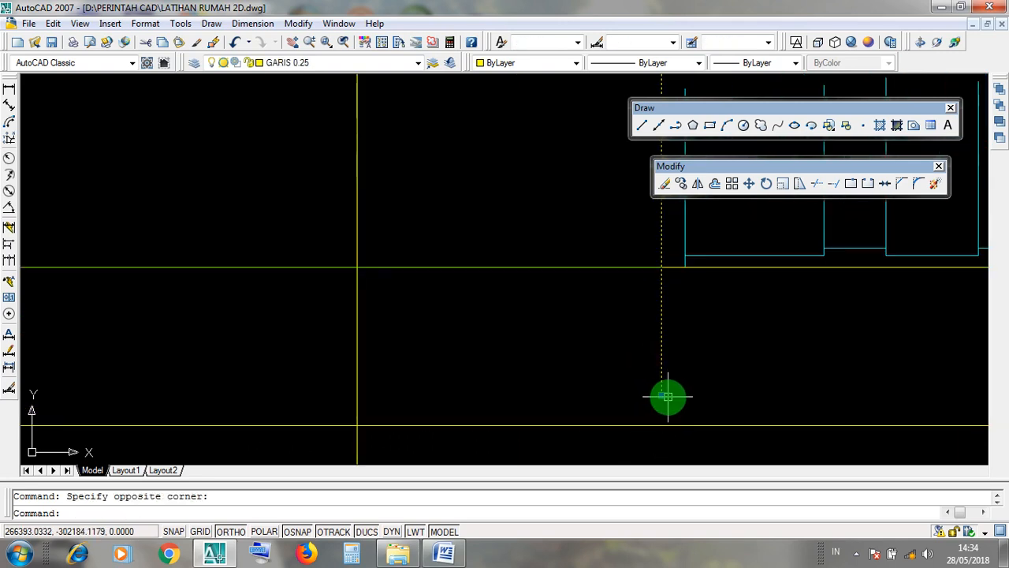
click(660, 394)
click(659, 424)
key(Escape)
scroll(717, 402, down, 3)
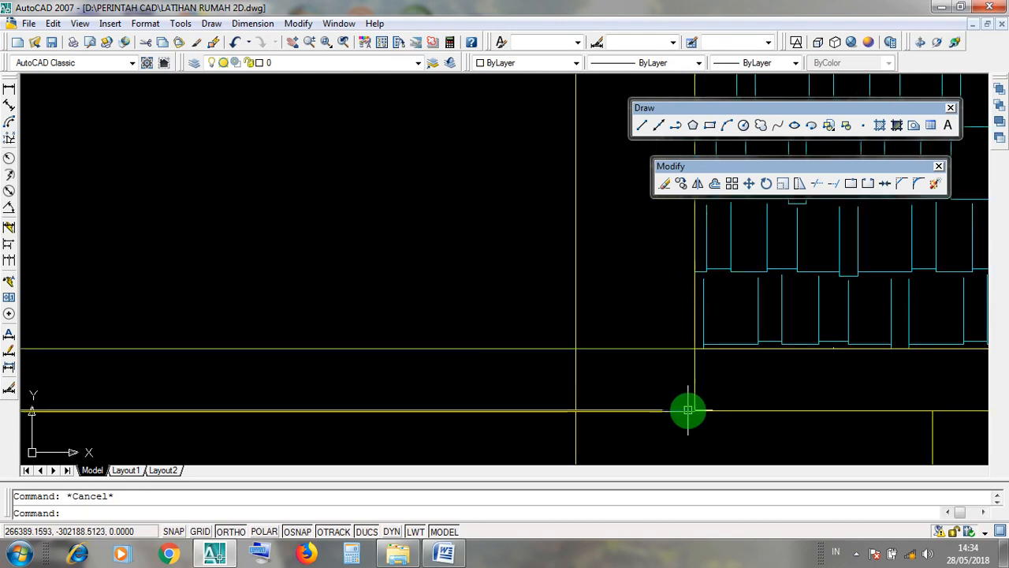
- Inspect where the main roof's lower fascia line meets the front end line, selecting each in turn and clearing the selection
click(644, 411)
scroll(644, 411, down, 3)
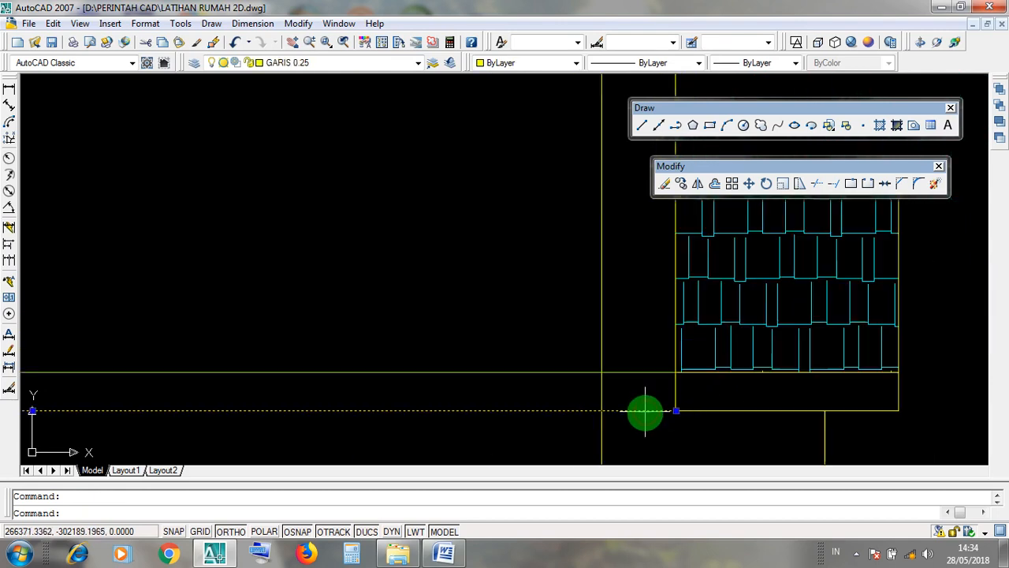
scroll(543, 411, up, 4)
key(Escape)
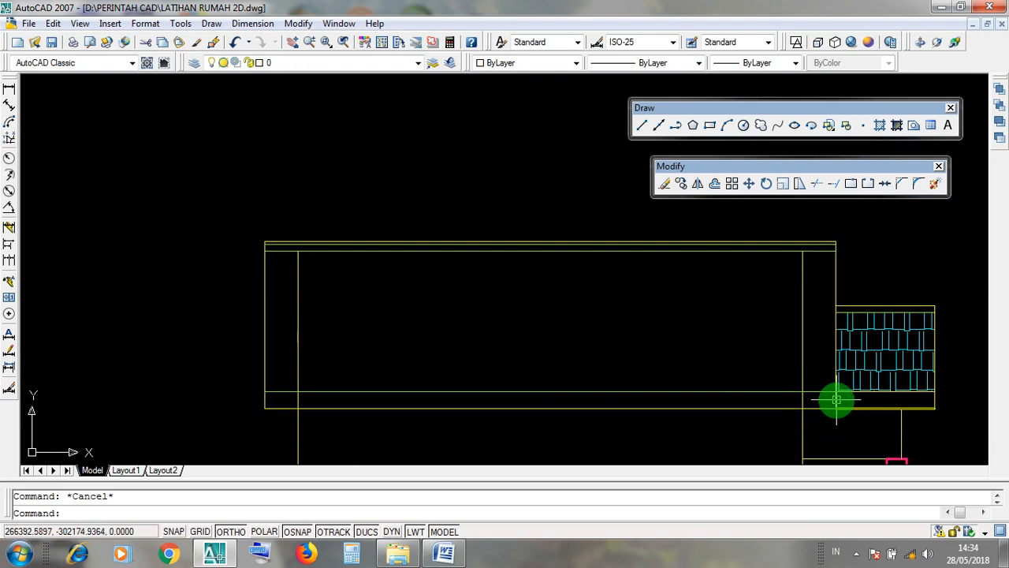
click(836, 400)
key(Escape)
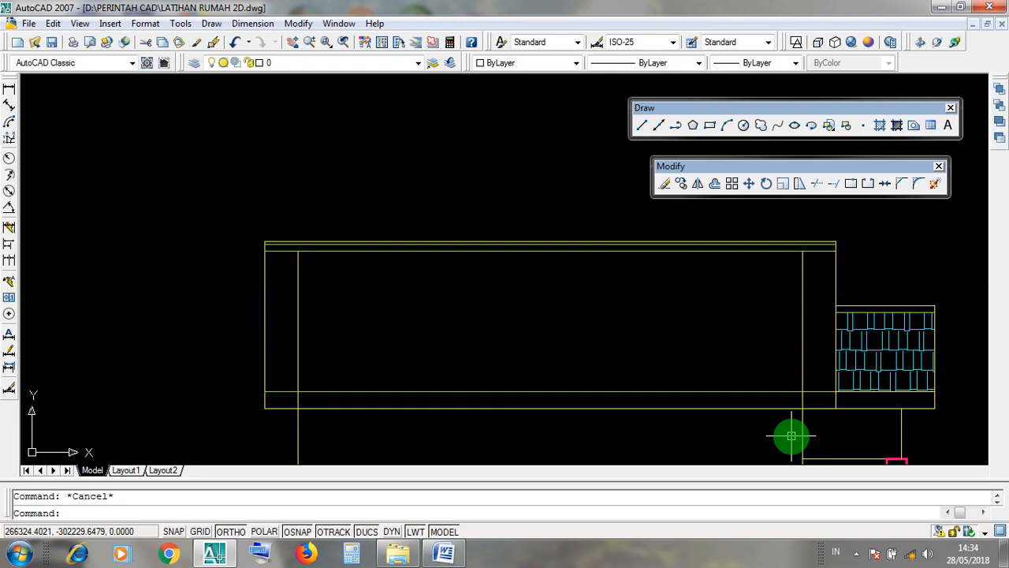
- Examine the front and rear wall lines crossing the main roof and the lower fascia line by selecting them, and clear the selection
scroll(734, 336, down, 5)
scroll(751, 391, up, 3)
click(750, 387)
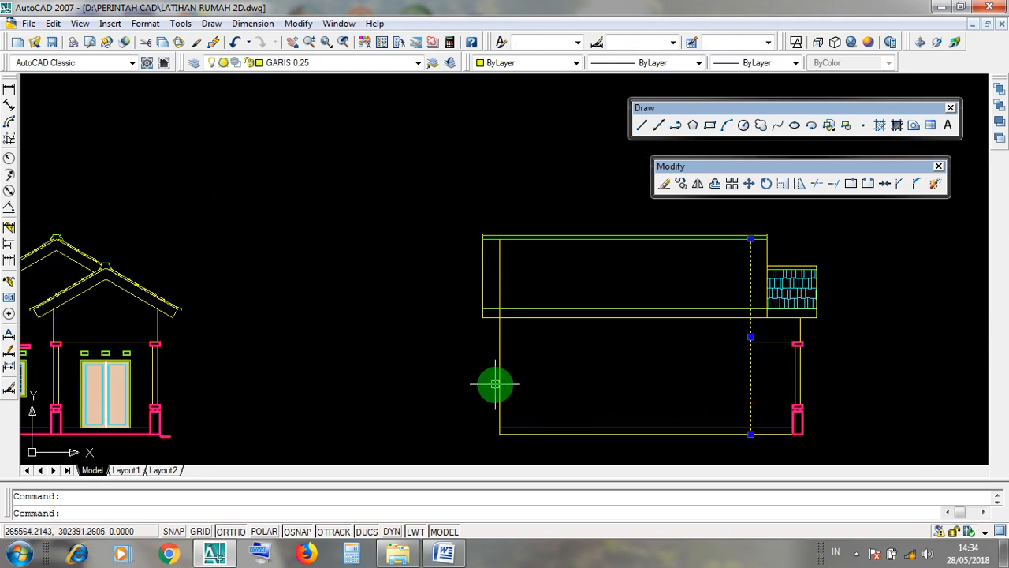
scroll(633, 408, up, 4)
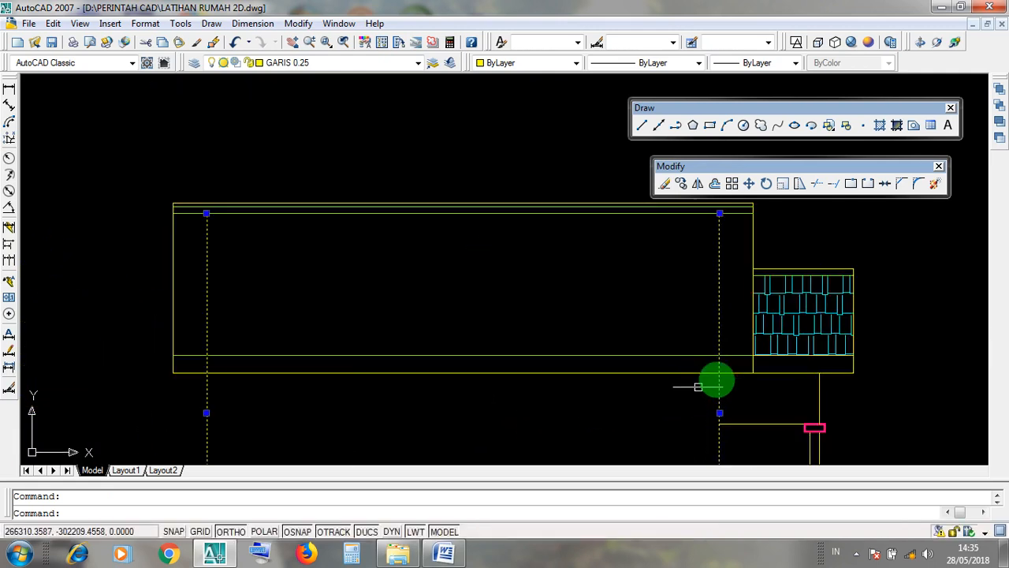
click(730, 365)
click(697, 360)
click(731, 308)
click(686, 297)
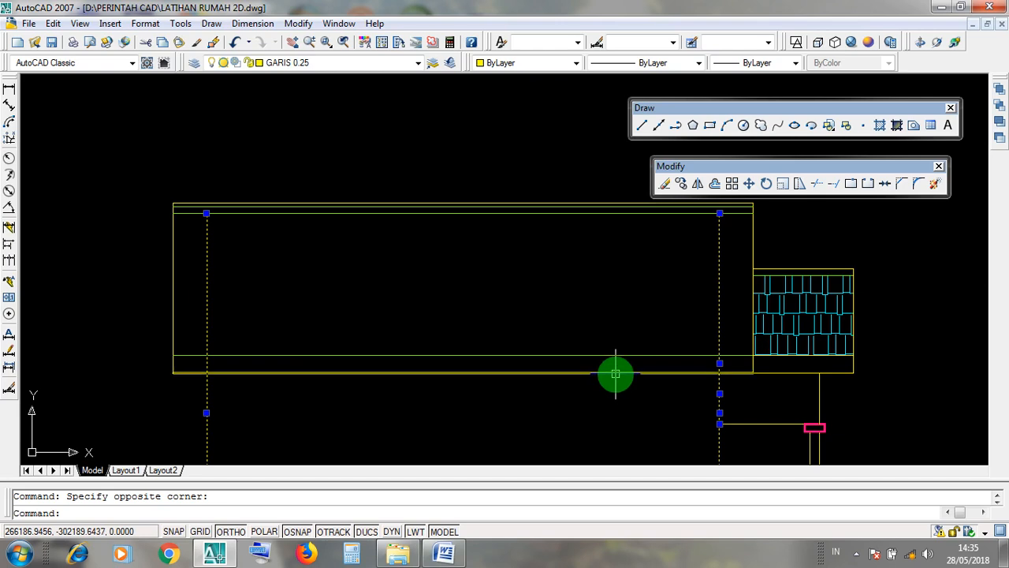
click(615, 374)
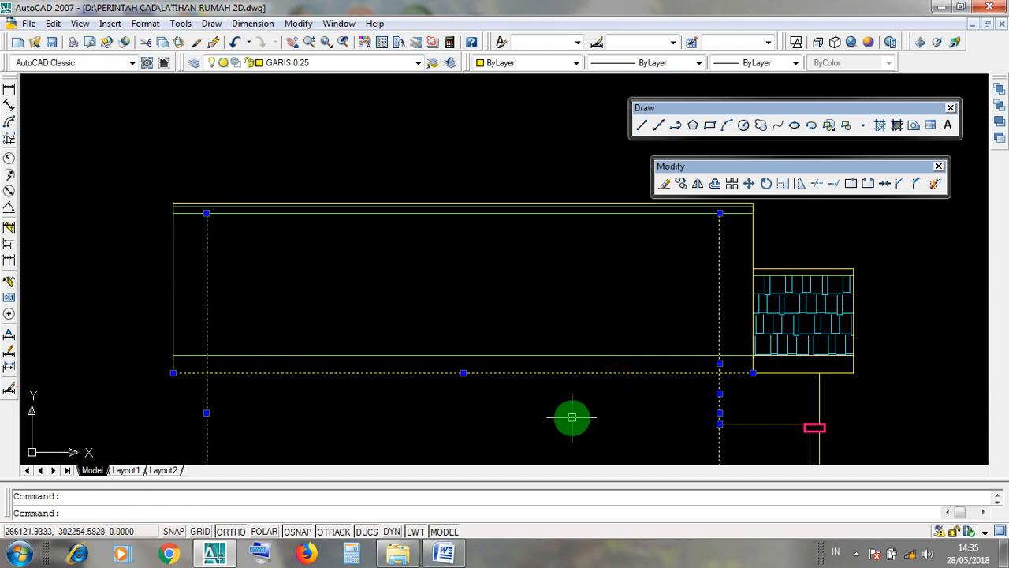
key(Escape)
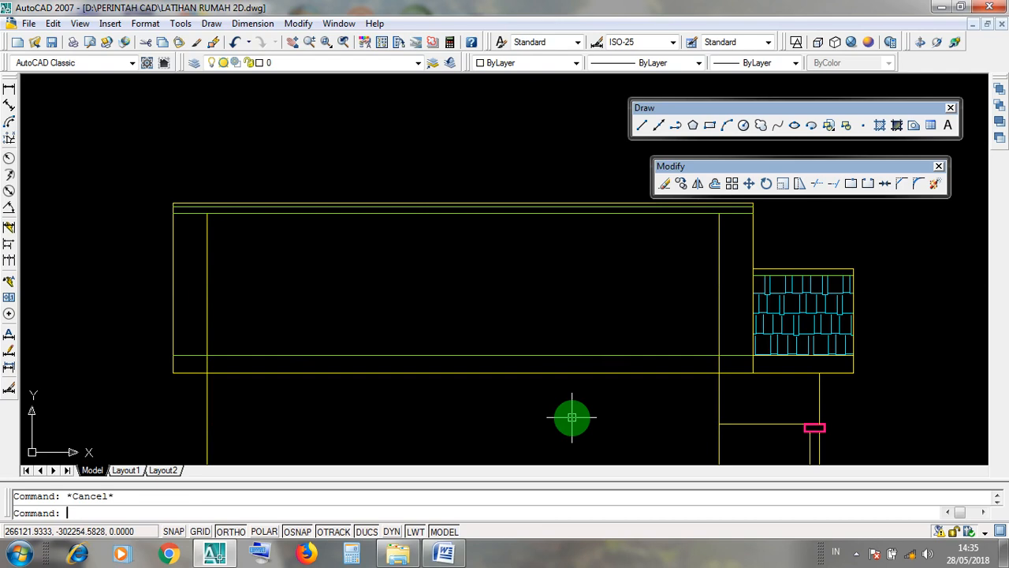
click(519, 372)
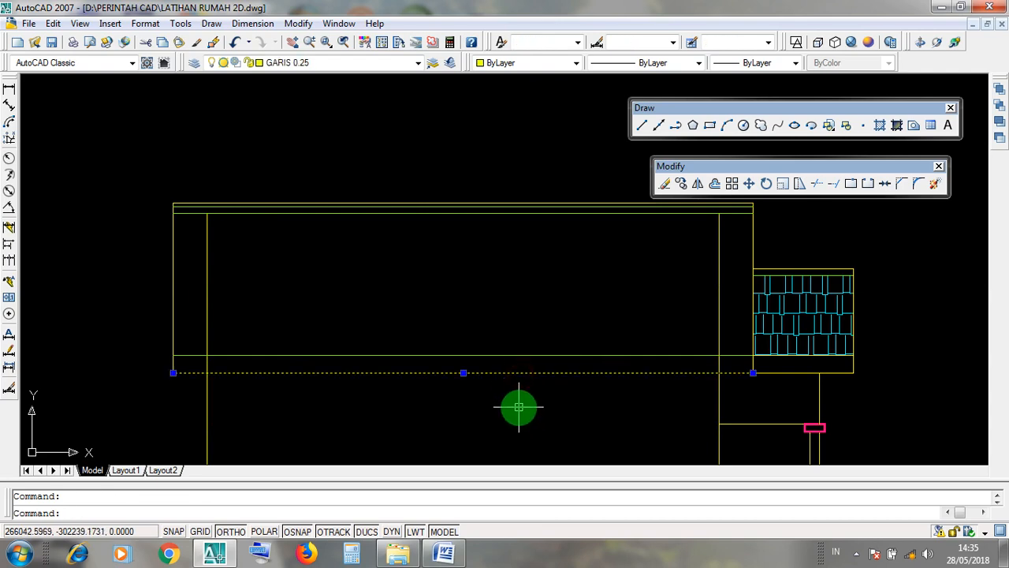
key(Escape)
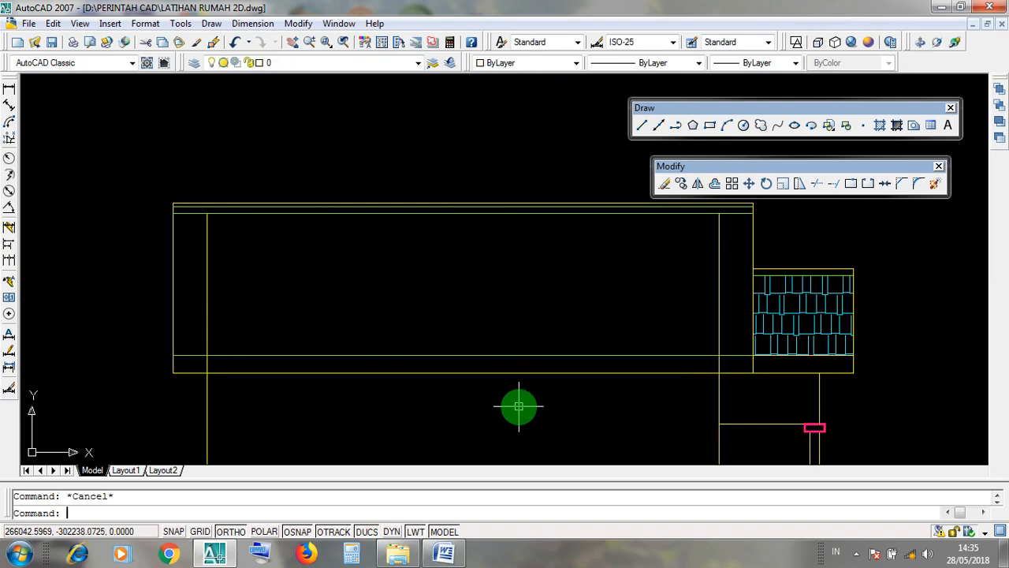
- Switch to Word, read method 2 (PAKAI GARIS ACUAN) in the TRIM document, and return to the AutoCAD drawing
click(937, 7)
click(443, 554)
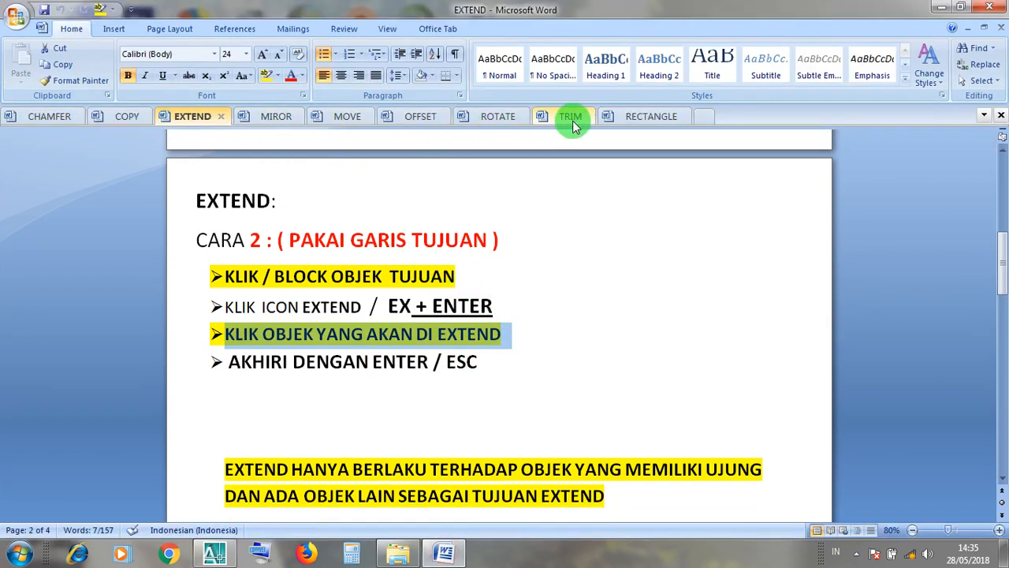
click(571, 119)
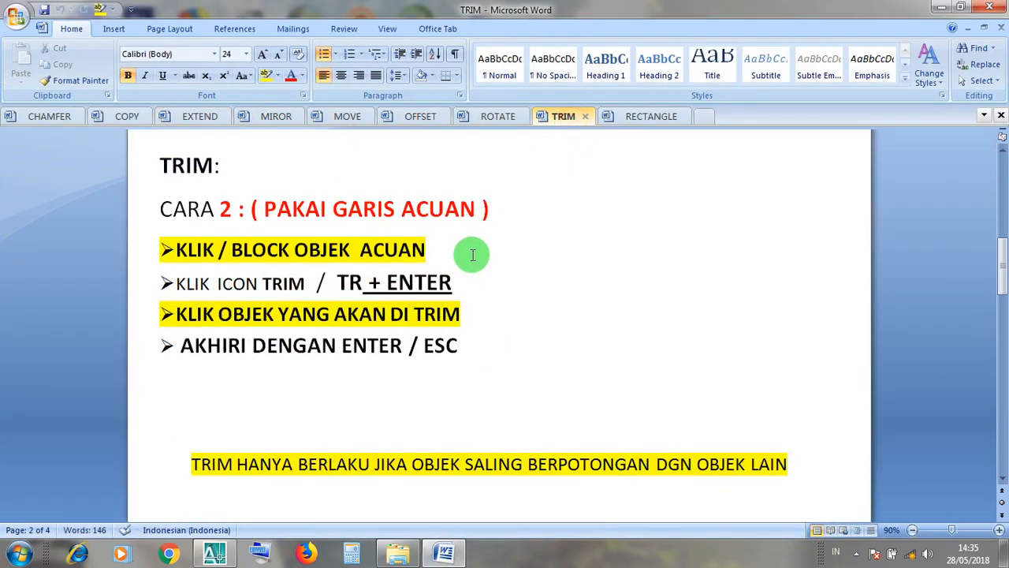
drag(474, 252, 191, 260)
drag(306, 283, 174, 286)
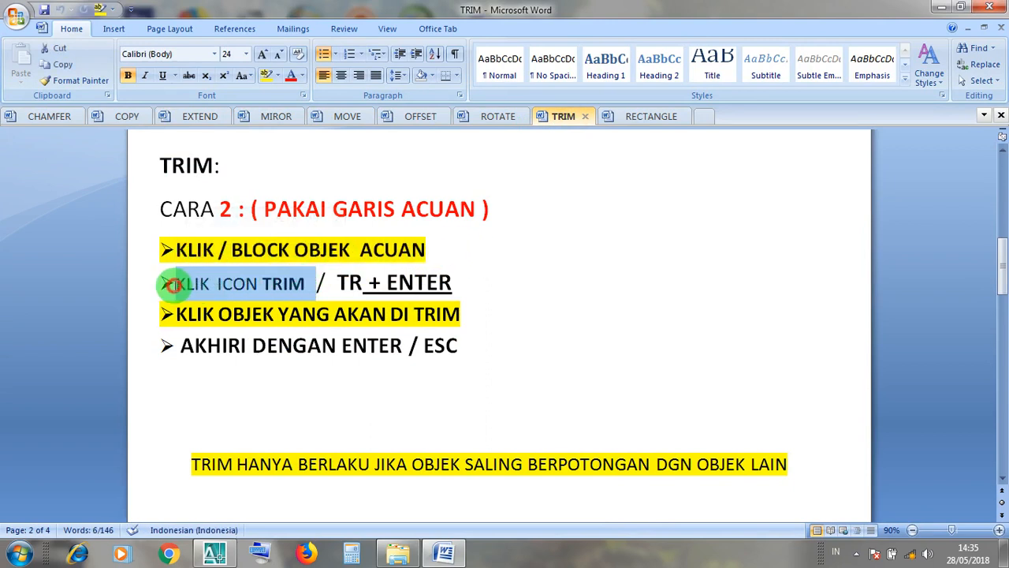
click(362, 291)
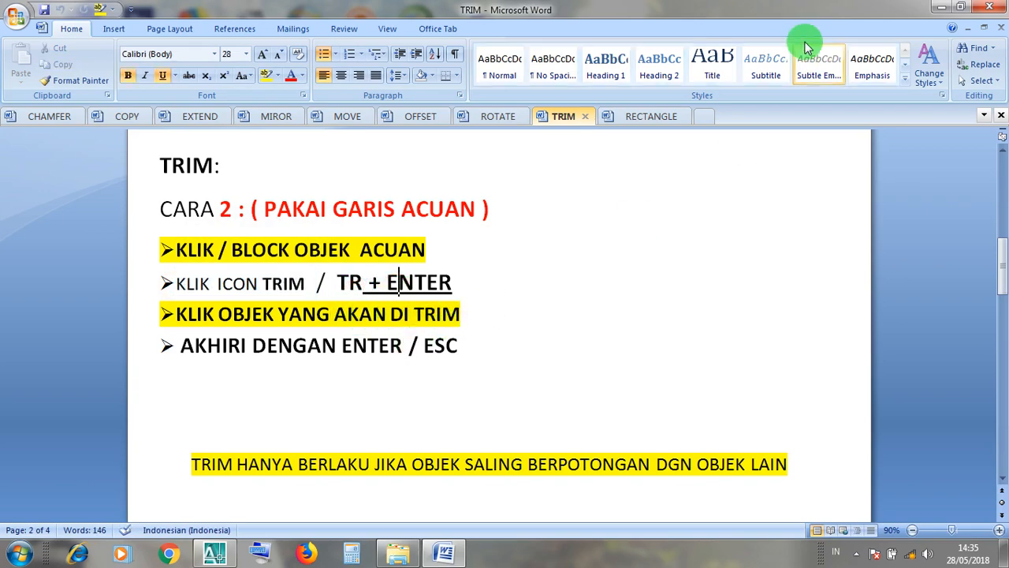
click(944, 7)
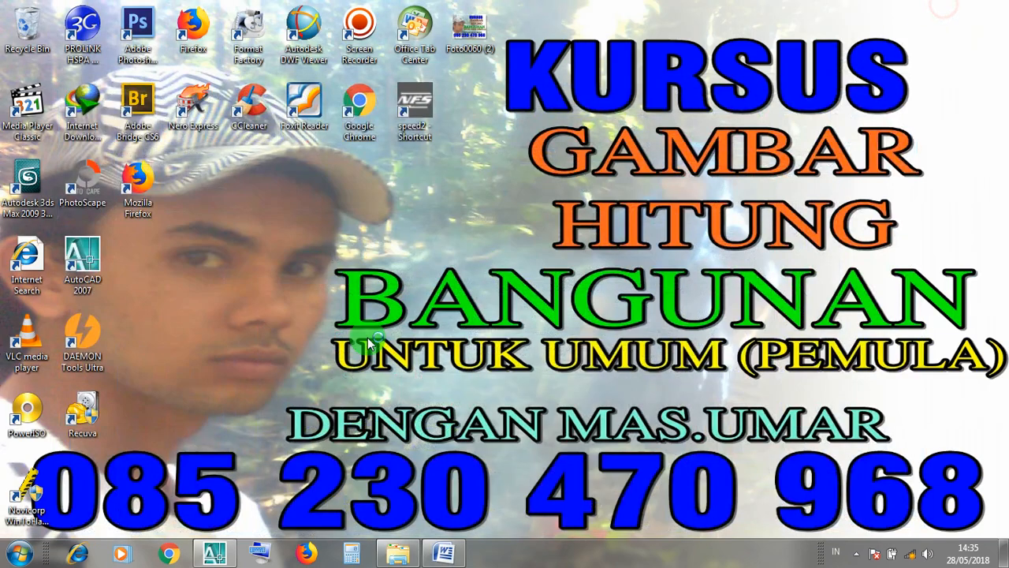
click(225, 549)
- Trim the front and rear wall lines above the main roof's lower fascia line, using that line as the cutting edge
scroll(475, 422, down, 2)
middle_drag(475, 422, 448, 346)
click(456, 309)
click(461, 325)
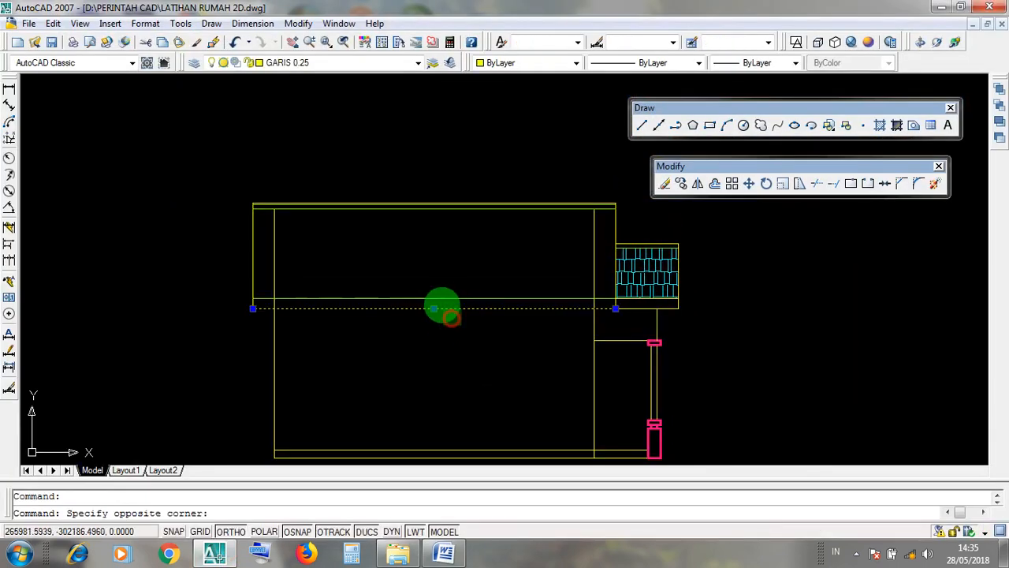
click(452, 363)
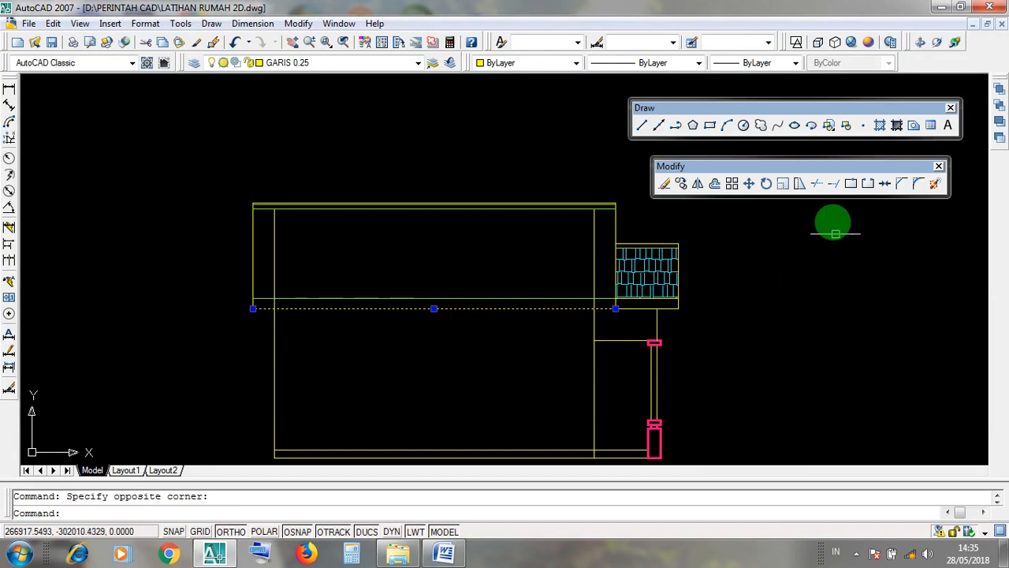
click(821, 186)
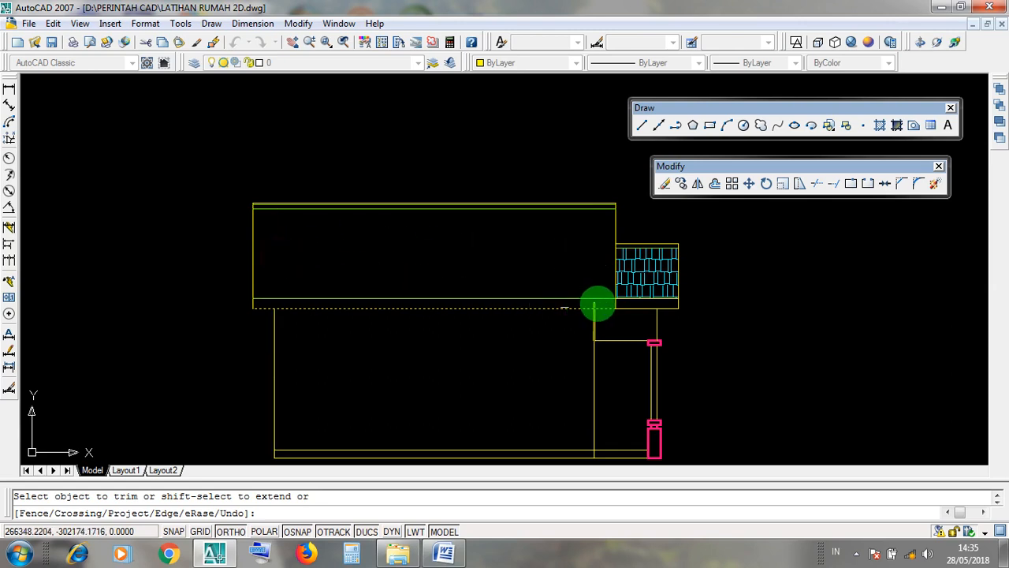
scroll(597, 299, up, 5)
click(584, 310)
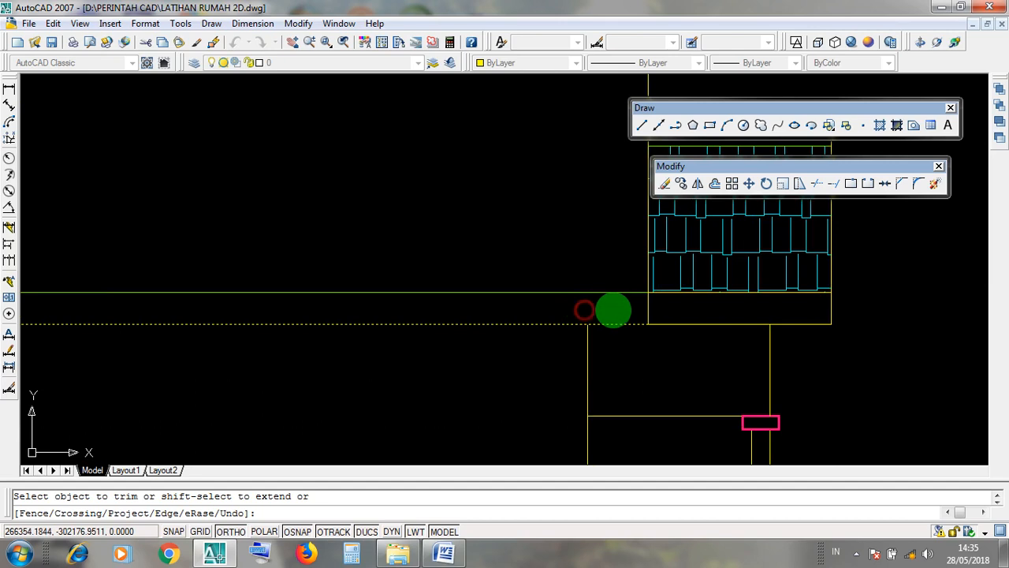
scroll(616, 309, down, 5)
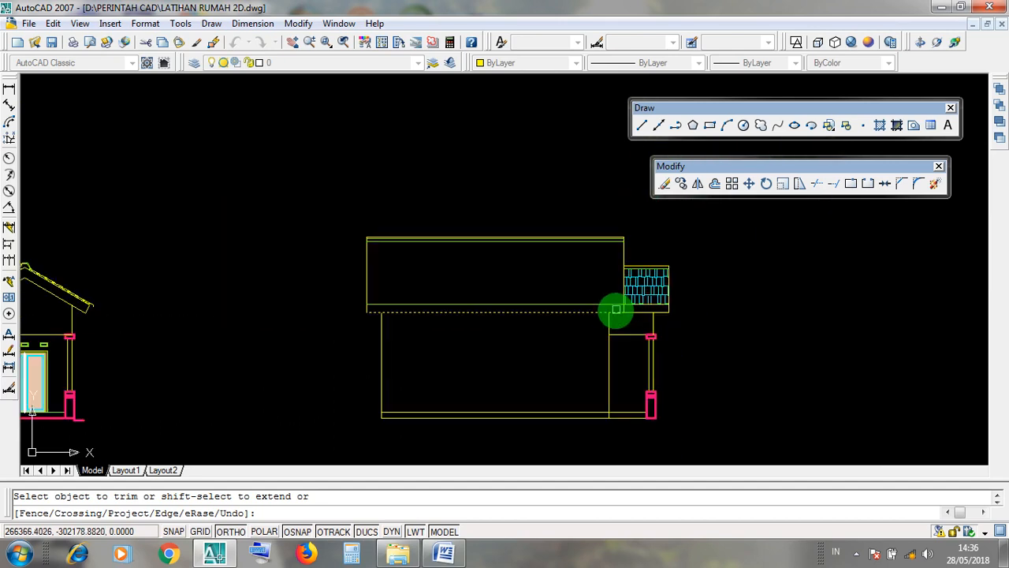
right_click(568, 326)
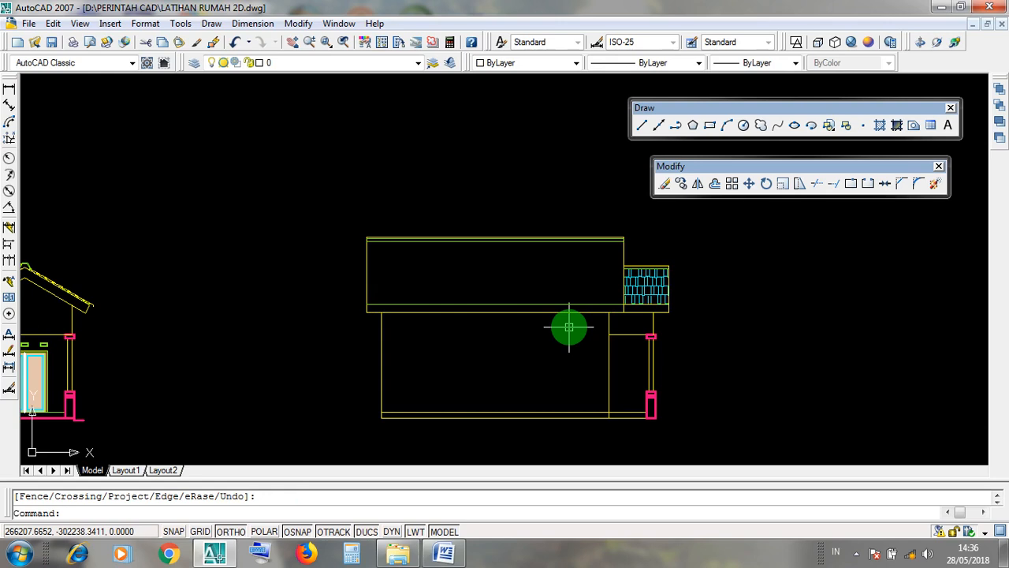
- Inspect the junction of the main roof's front end line with both roofs' lower fascia lines by selecting each line
middle_drag(712, 338, 662, 345)
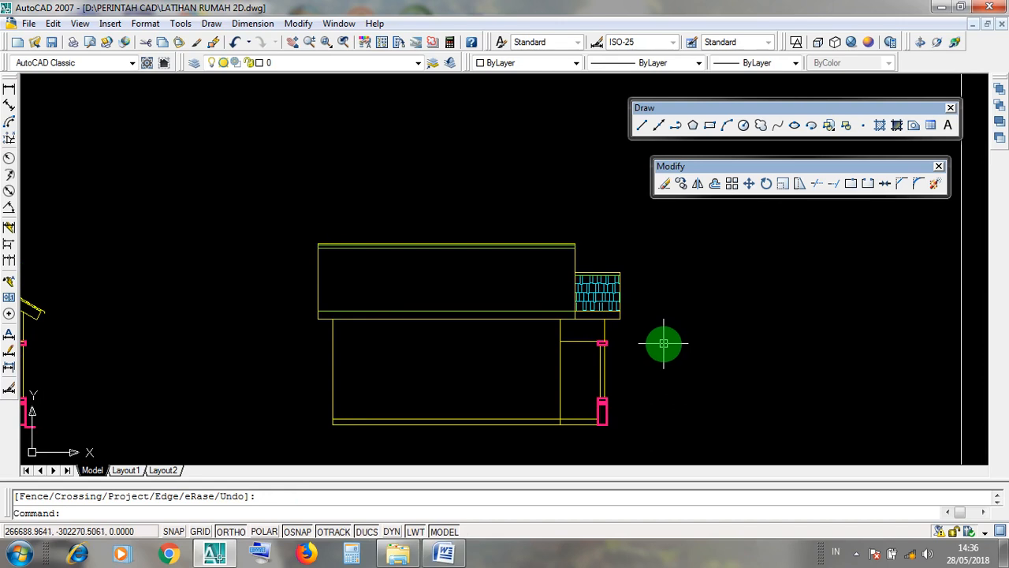
scroll(583, 276, up, 5)
click(559, 247)
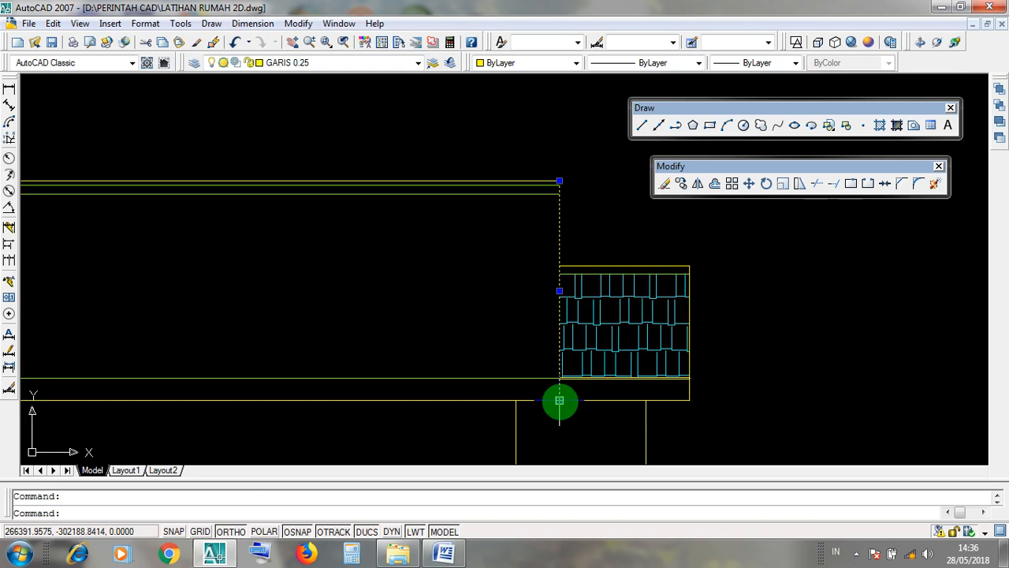
scroll(619, 398, up, 3)
click(750, 395)
click(601, 364)
scroll(598, 369, down, 4)
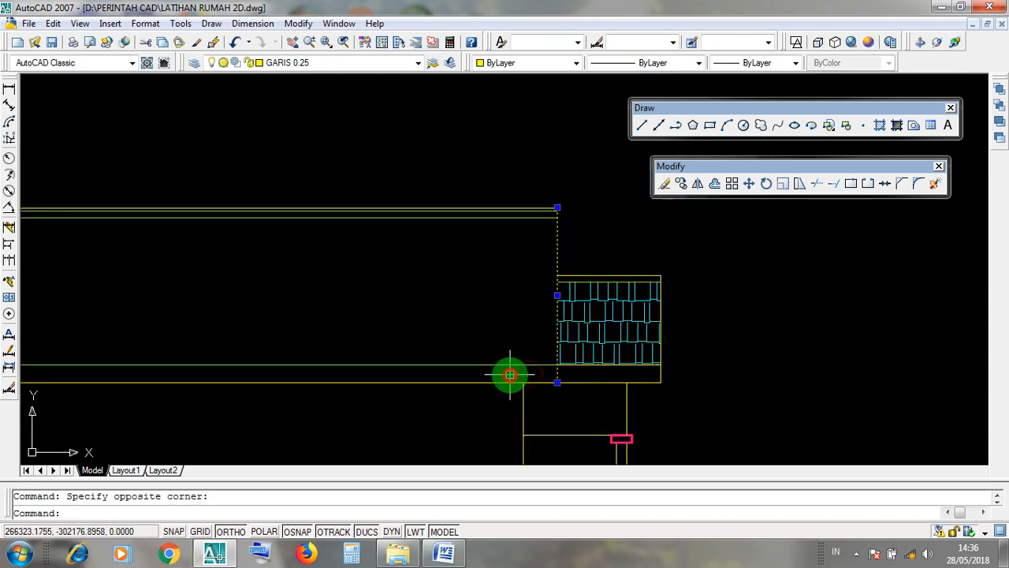
scroll(593, 387, up, 2)
click(592, 383)
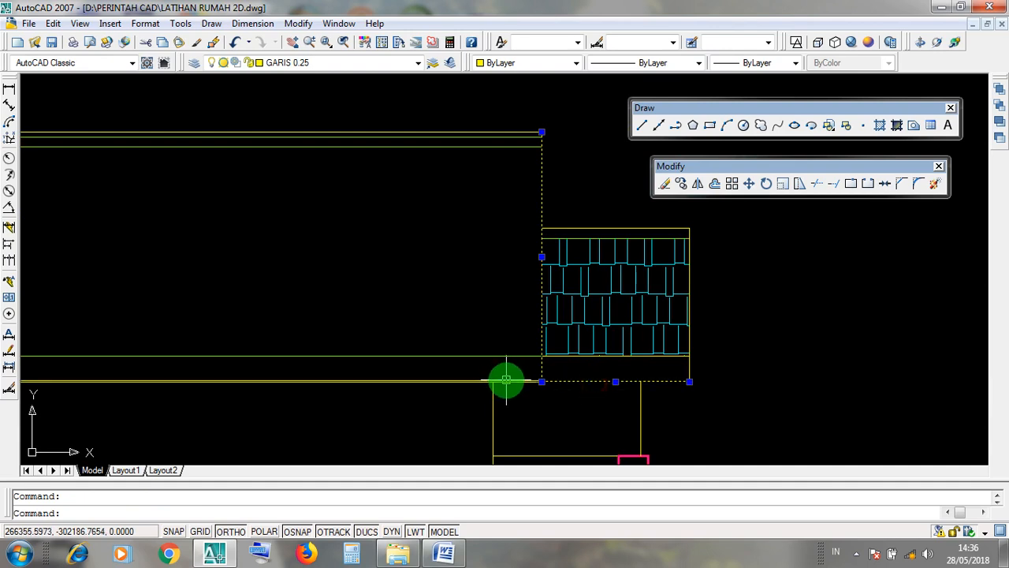
click(504, 378)
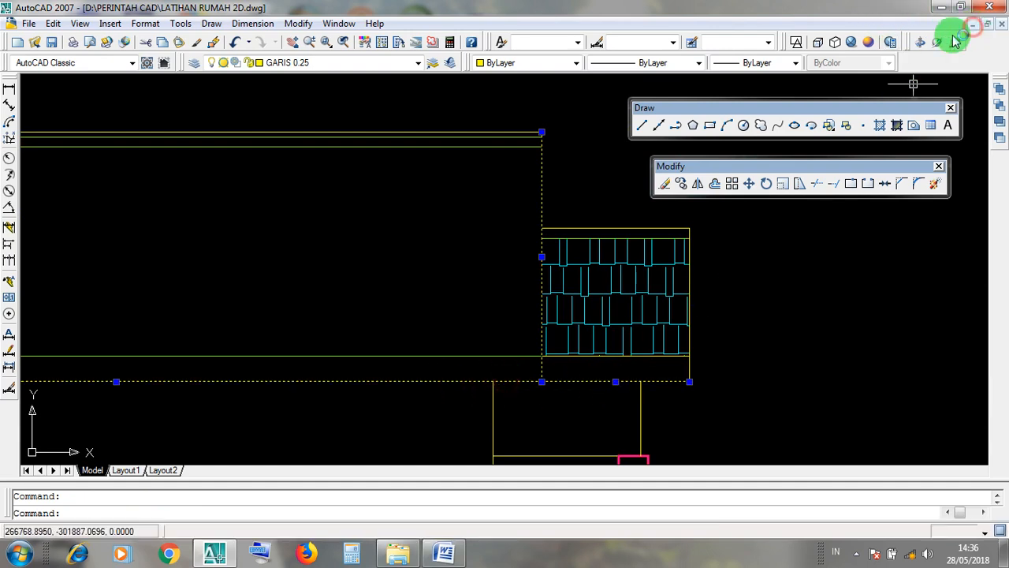
- Switch to the 3D DAN LAIN2_recover drawing, orbit the house to study how the two roofs' fascias meet, and return to the 2D drawing
click(972, 24)
click(217, 466)
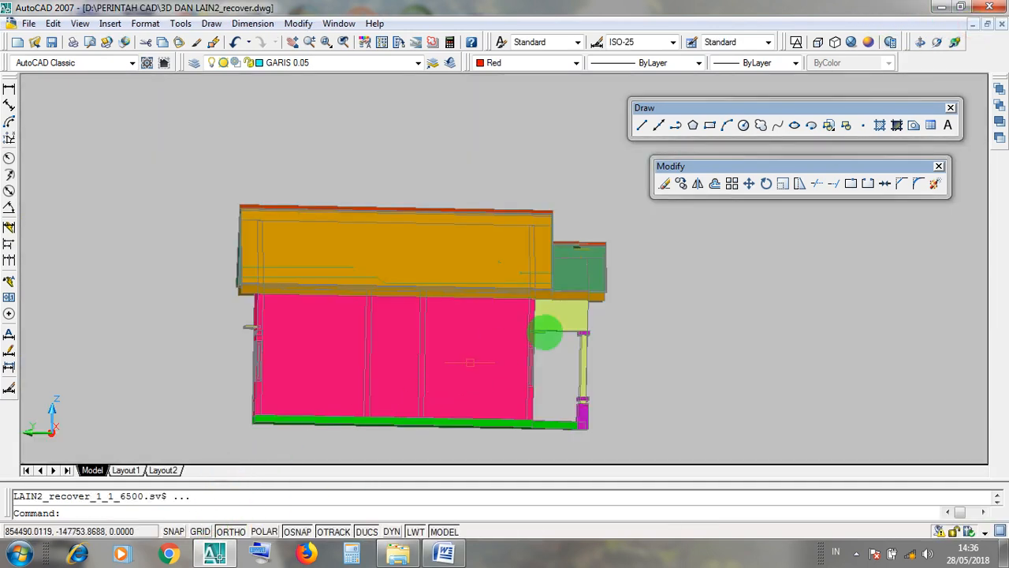
scroll(513, 276, up, 2)
scroll(787, 355, down, 2)
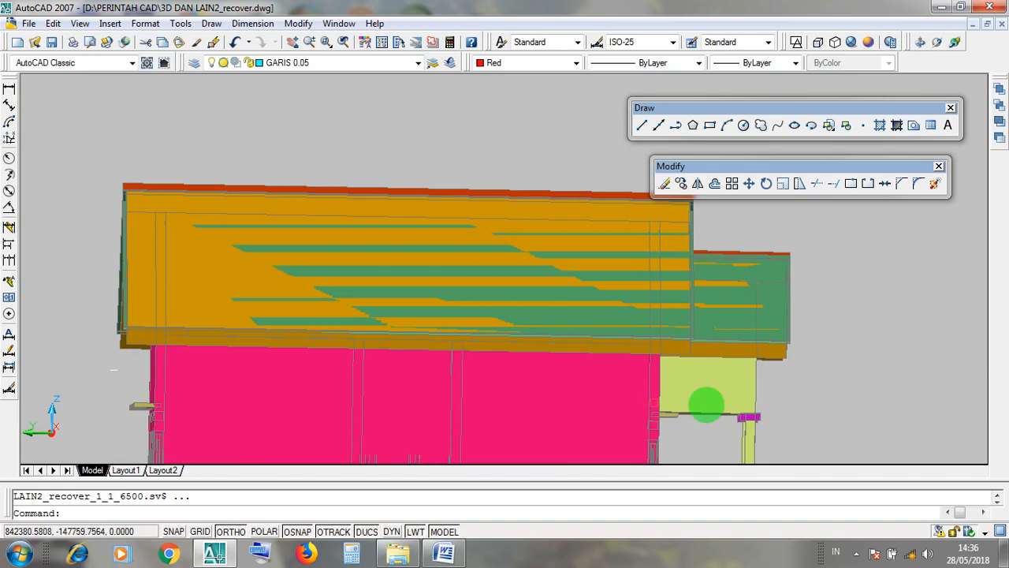
click(940, 43)
drag(499, 349, 581, 370)
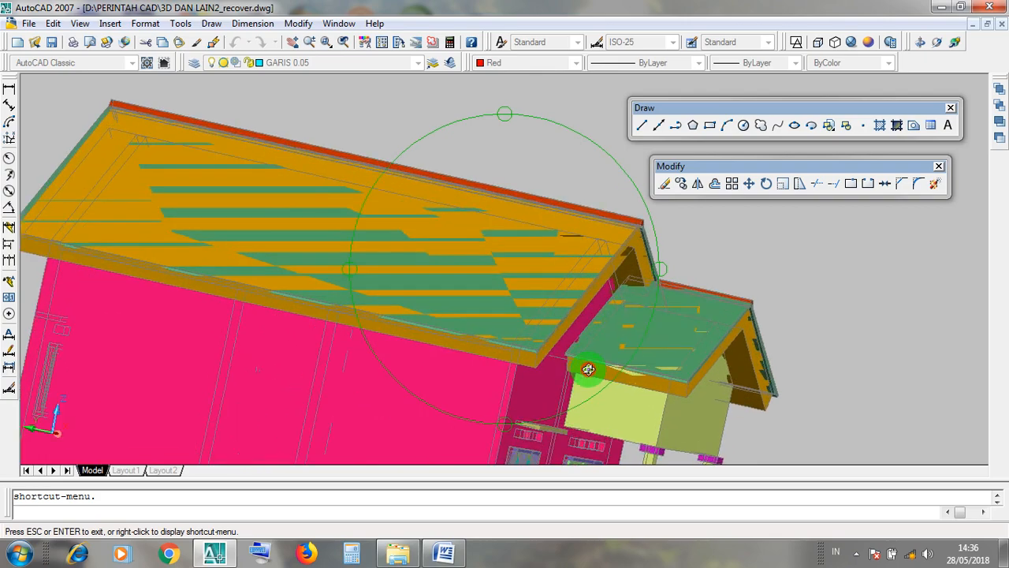
drag(495, 359, 205, 291)
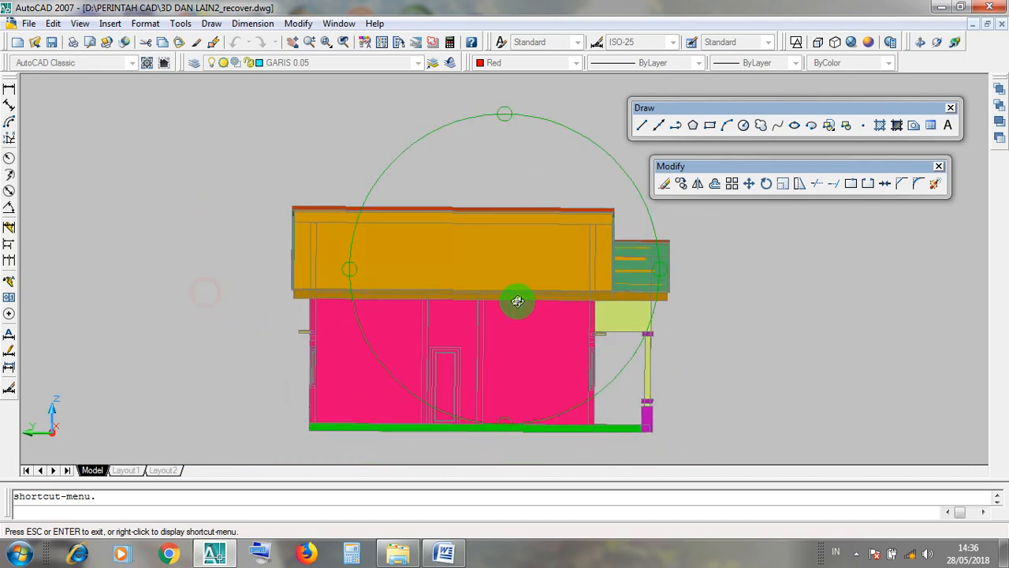
scroll(616, 289, up, 2)
scroll(615, 289, up, 2)
middle_drag(609, 189, 582, 237)
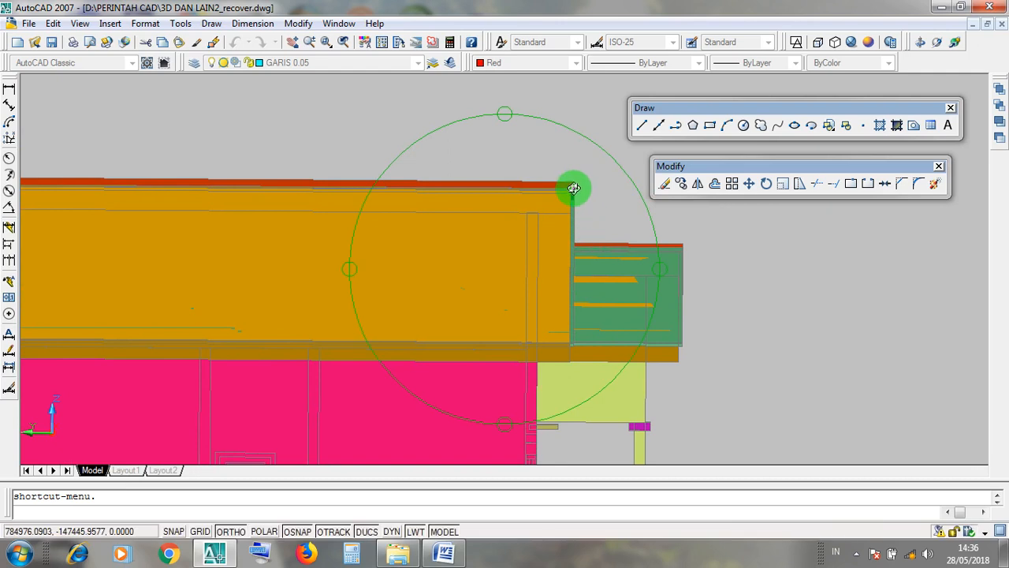
drag(570, 332, 569, 303)
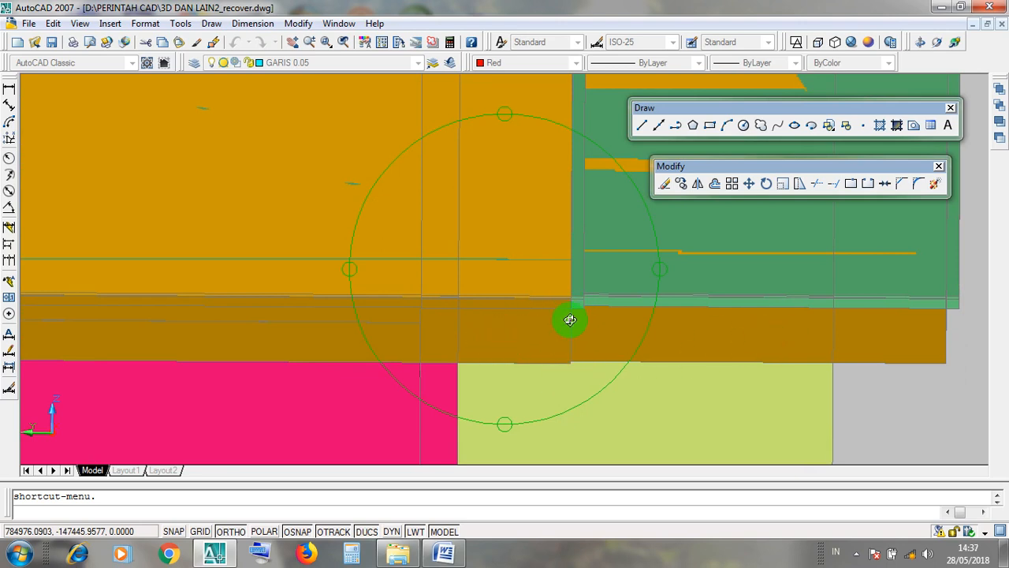
click(974, 28)
click(101, 466)
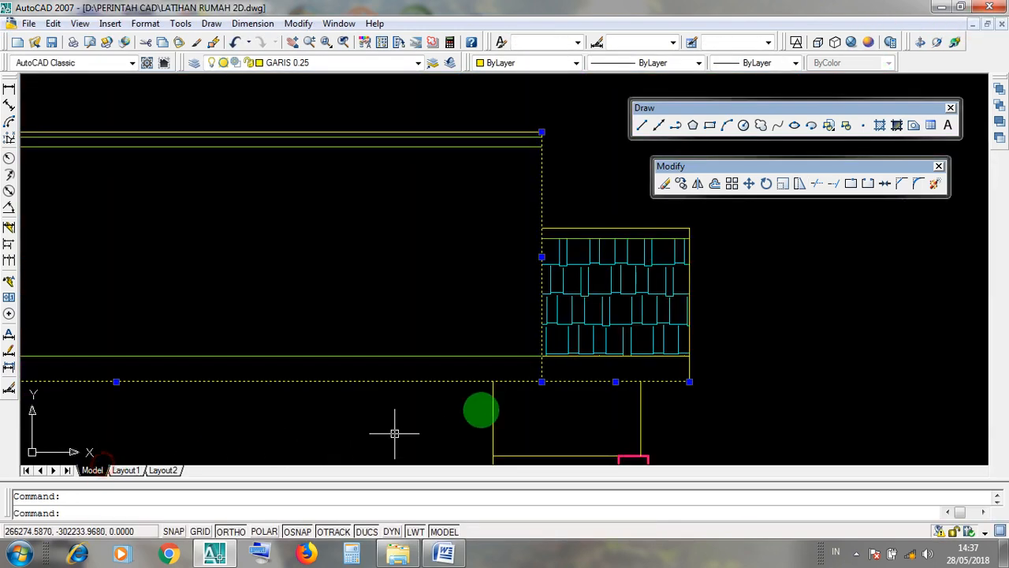
- Clear the selection, examine the front end line's lower segment between the fascia lines by selecting it, and deselect it again
click(544, 370)
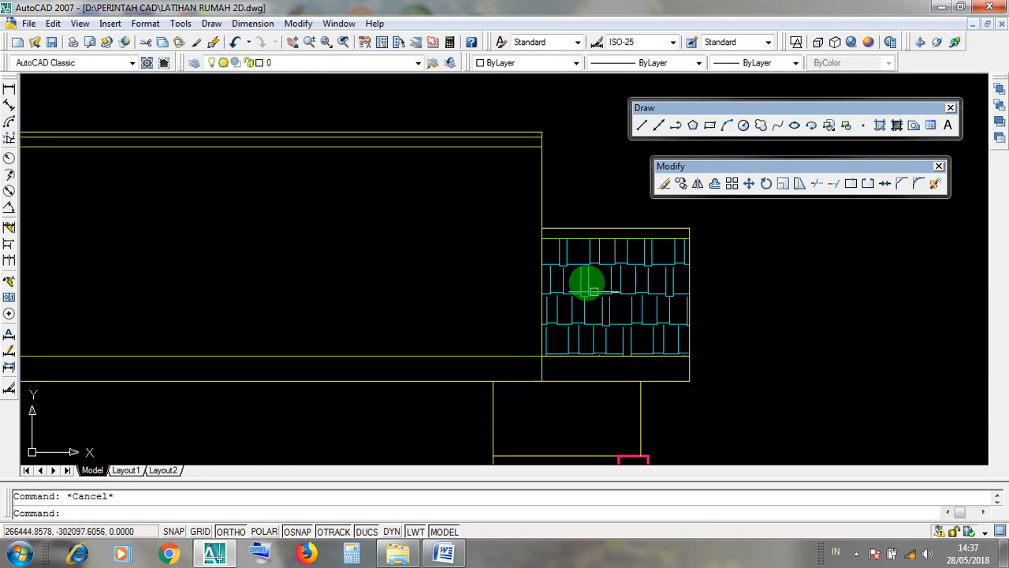
click(540, 182)
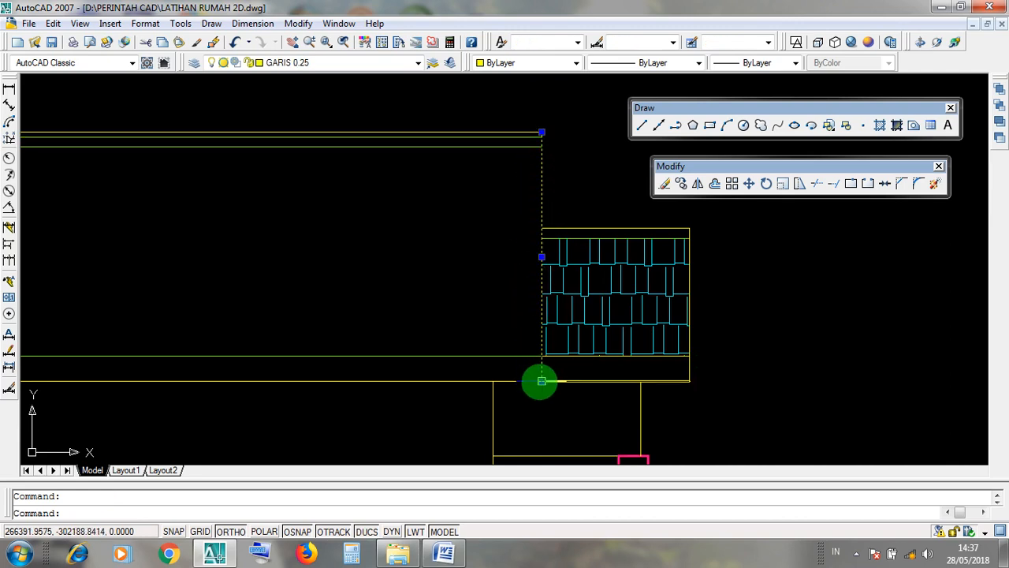
scroll(537, 378, up, 5)
click(555, 371)
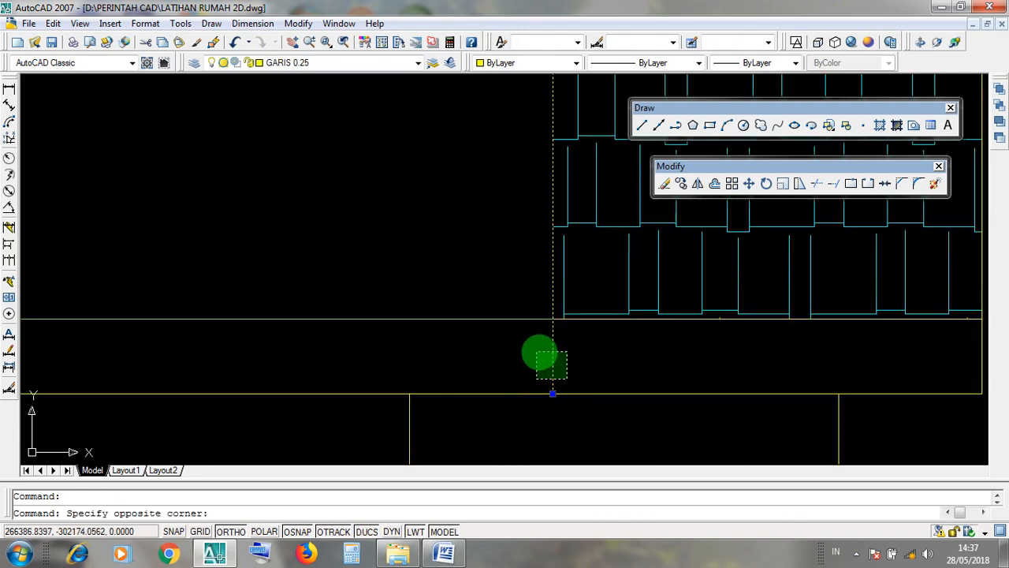
click(599, 363)
scroll(623, 358, down, 5)
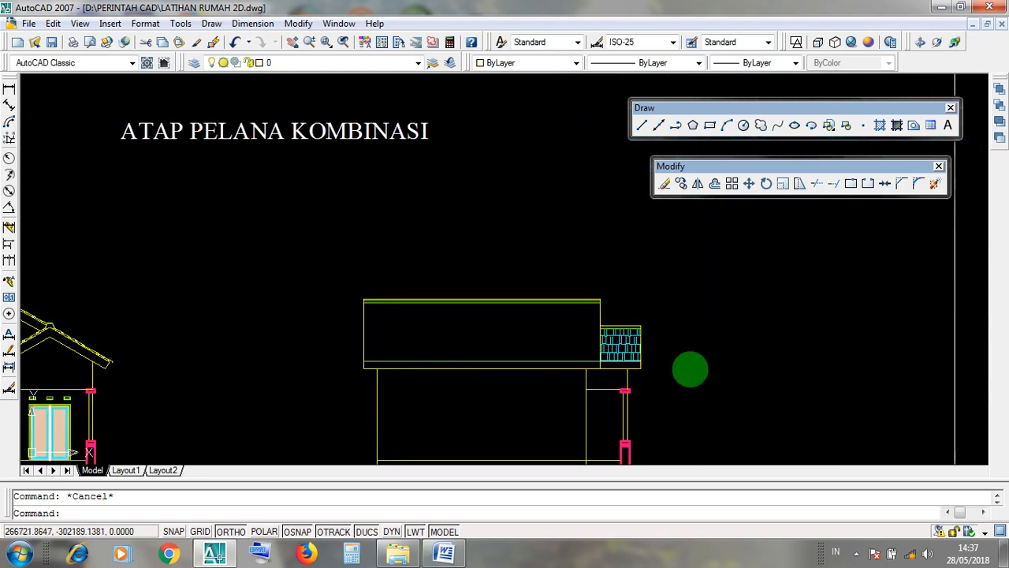
middle_drag(652, 367, 614, 302)
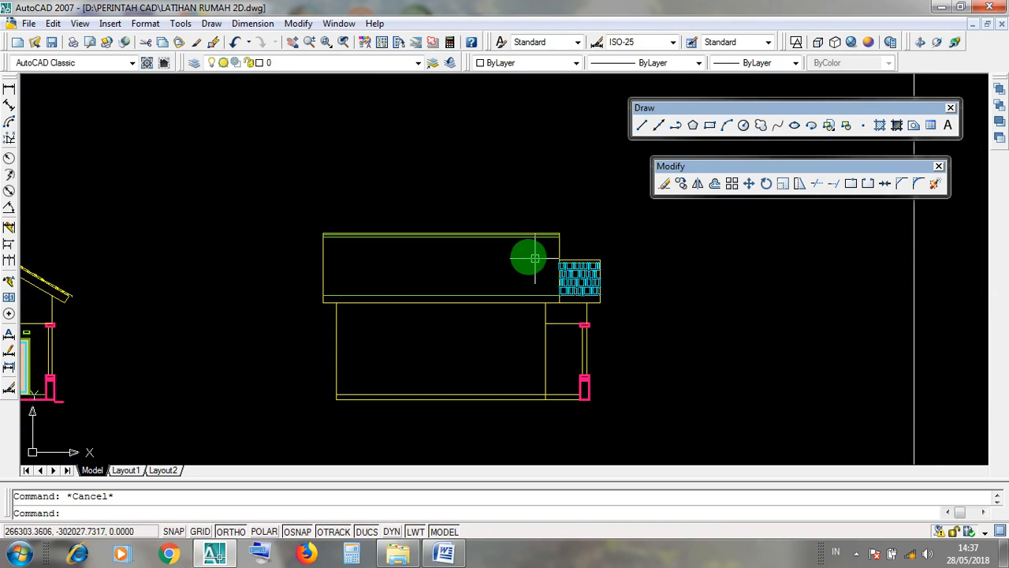
- Review the side elevation, comparing the main roof's face with the tile hatch on the smaller front roof
scroll(513, 270, up, 5)
scroll(612, 324, down, 4)
click(616, 323)
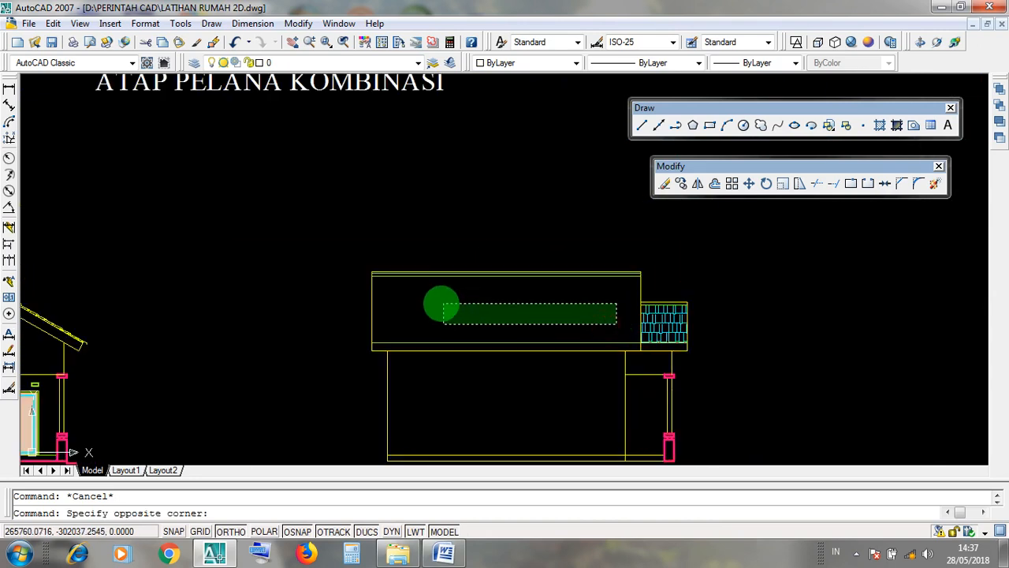
click(440, 299)
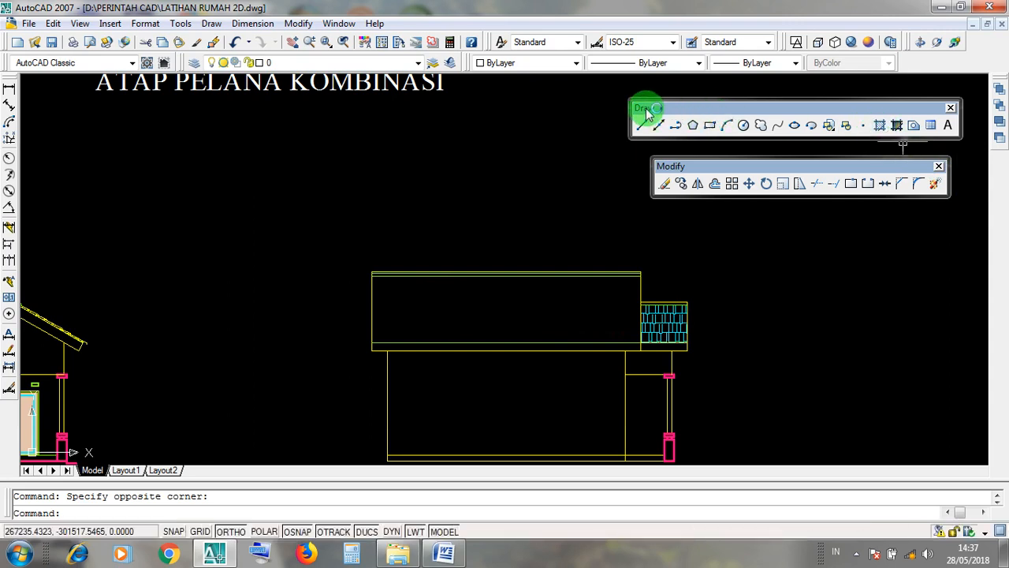
scroll(692, 355, up, 3)
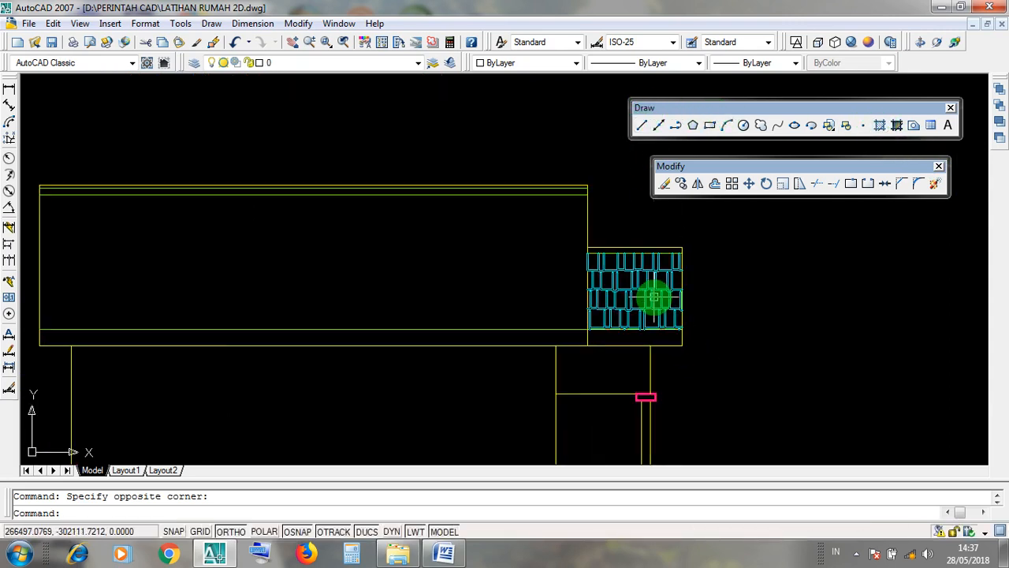
middle_drag(707, 311, 746, 347)
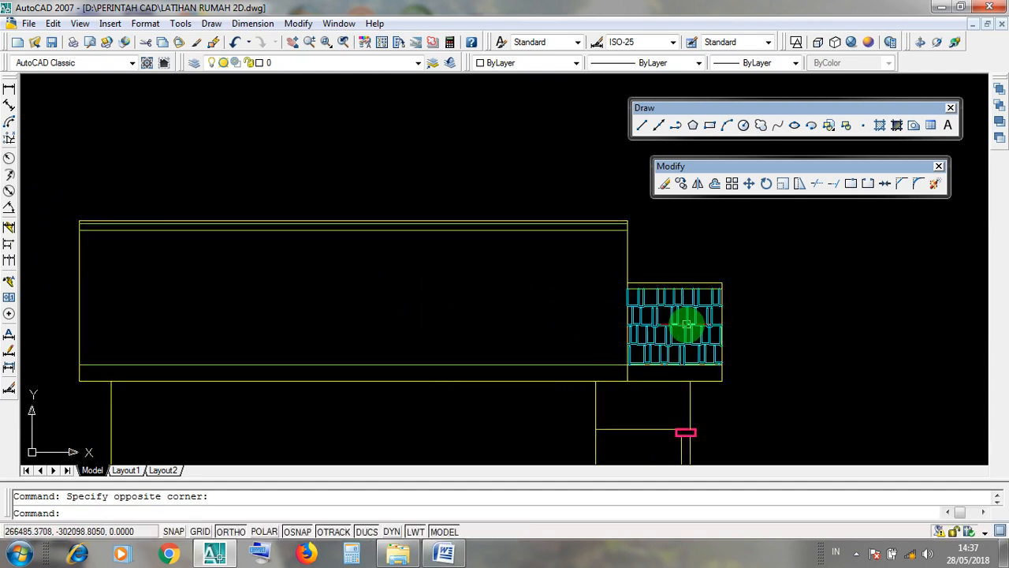
scroll(653, 310, down, 6)
scroll(659, 354, up, 4)
click(715, 424)
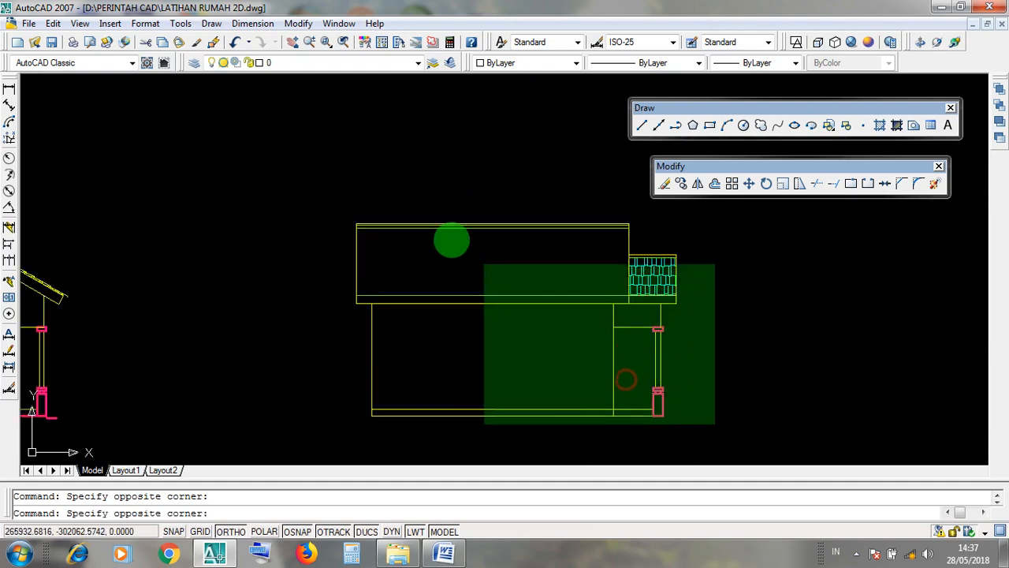
click(728, 373)
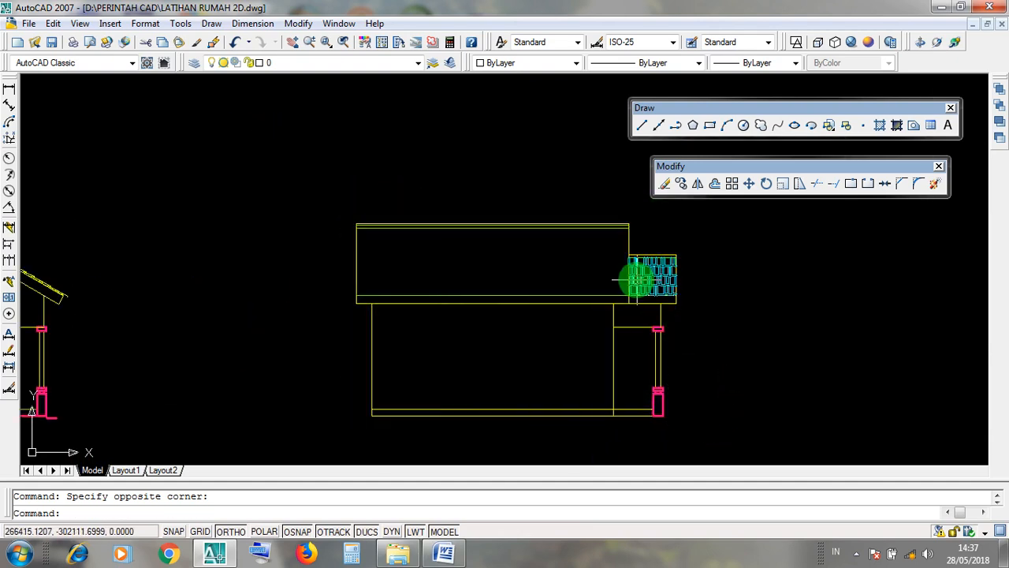
mouse_move(580, 261)
middle_down()
mouse_move(444, 289)
mouse_move(444, 300)
middle_up()
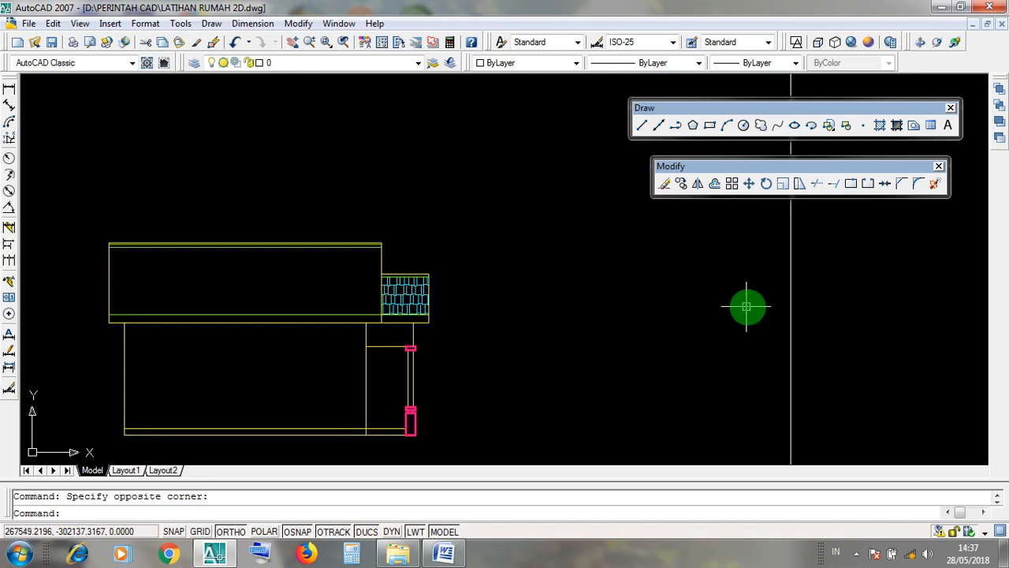
scroll(183, 245, up, 3)
middle_drag(376, 276, 457, 304)
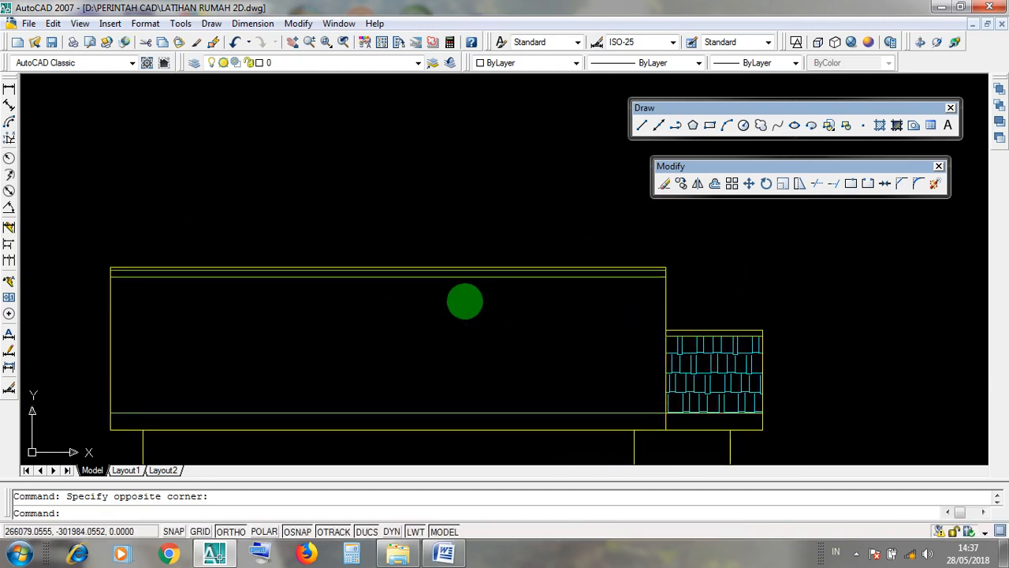
scroll(465, 301, down, 5)
scroll(509, 320, up, 3)
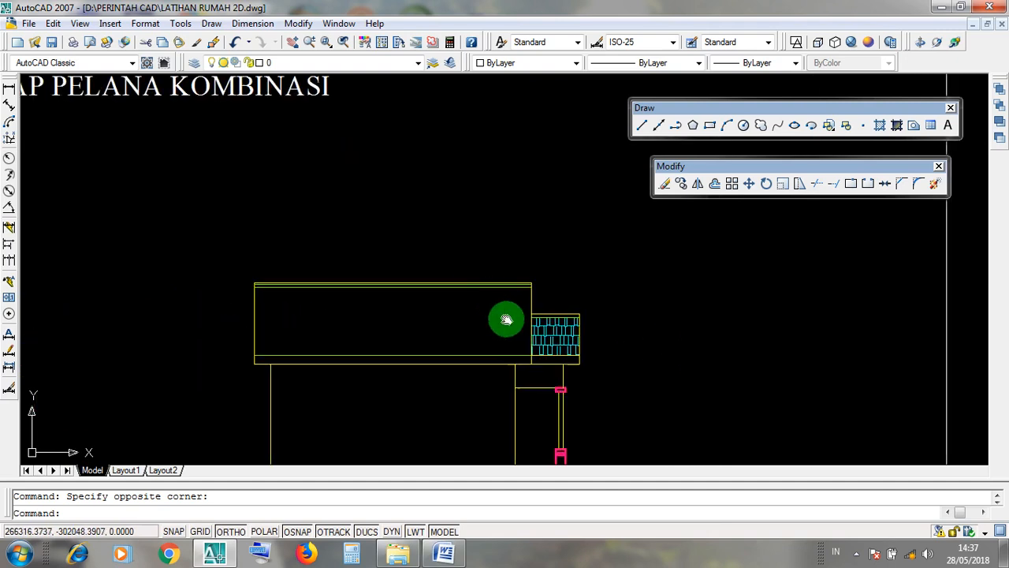
click(583, 443)
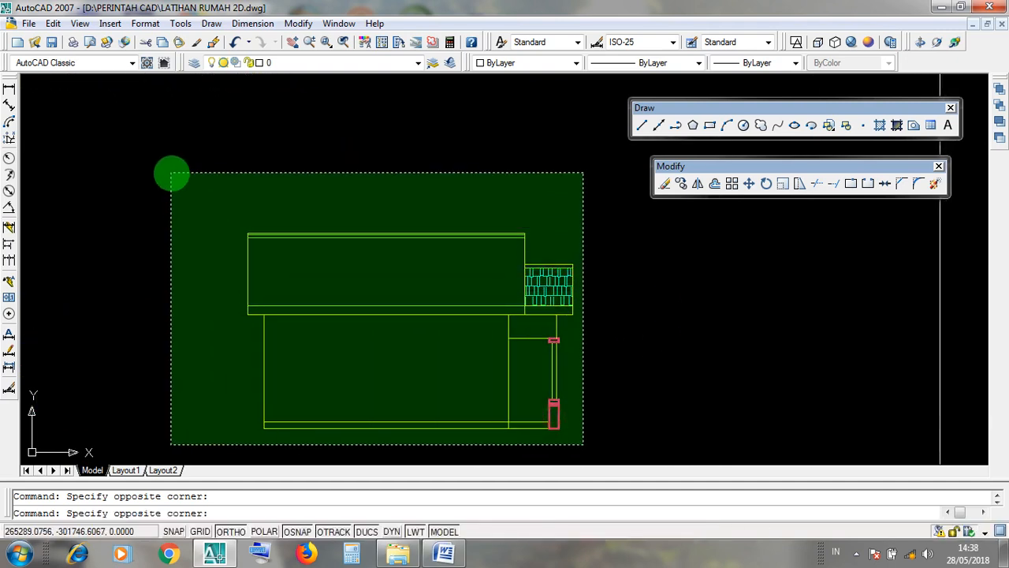
click(172, 174)
click(584, 441)
click(592, 360)
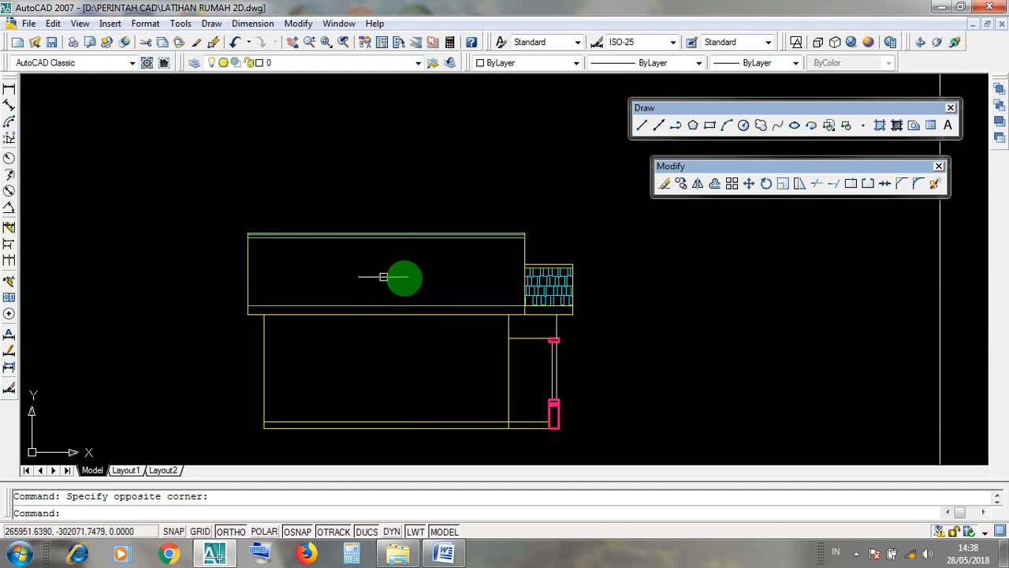
scroll(489, 278, up, 5)
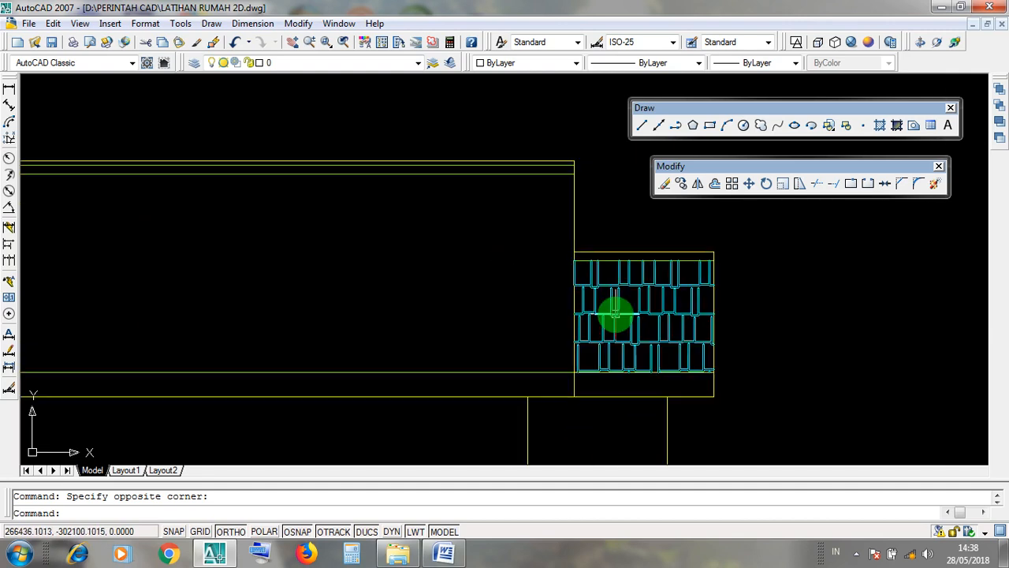
scroll(616, 314, down, 5)
click(529, 308)
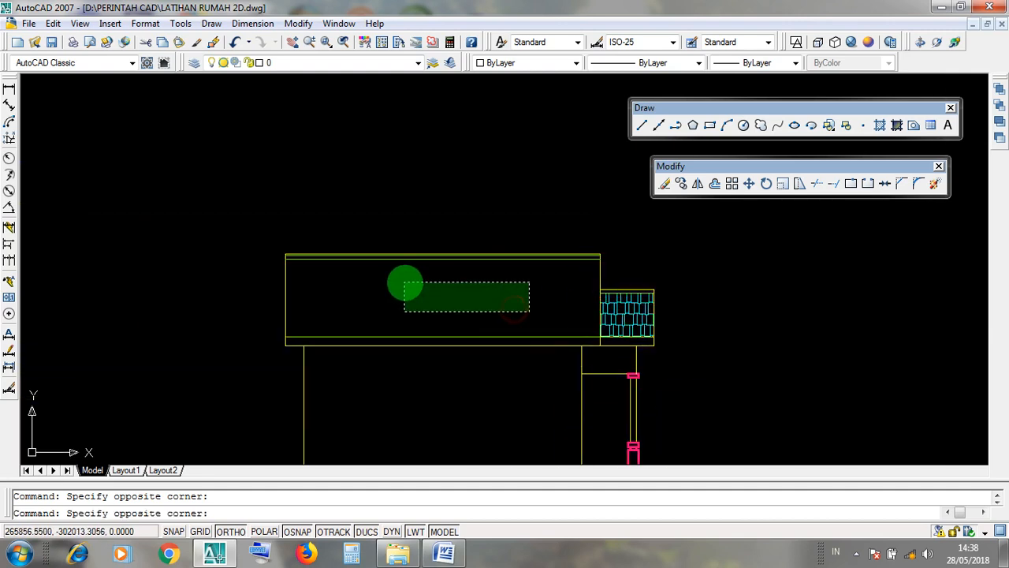
click(407, 286)
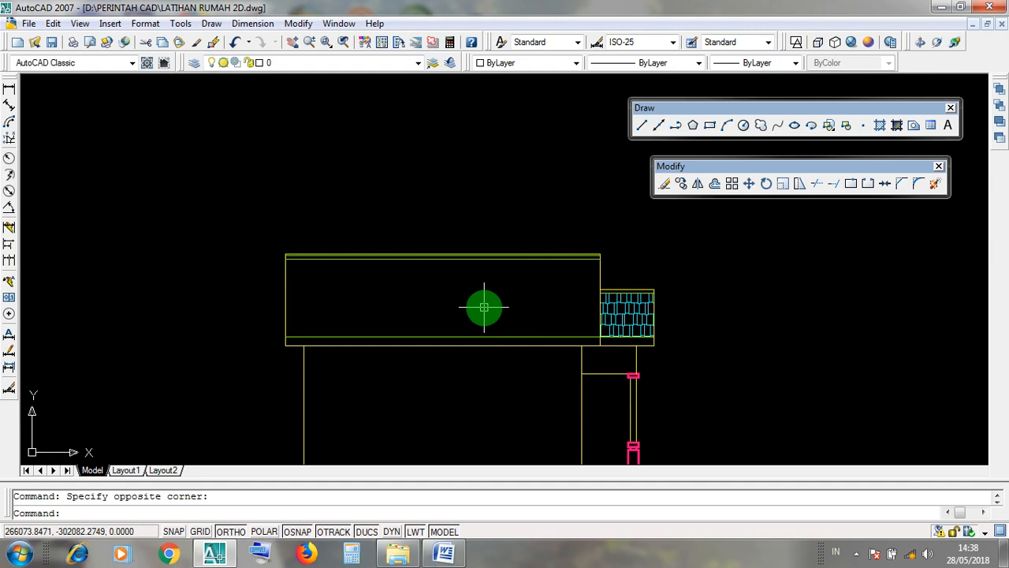
- Extend the front roof's AR-RSHKE tile hatch to the main roof by adding an internal point in its face to the hatch boundary
scroll(498, 289, up, 3)
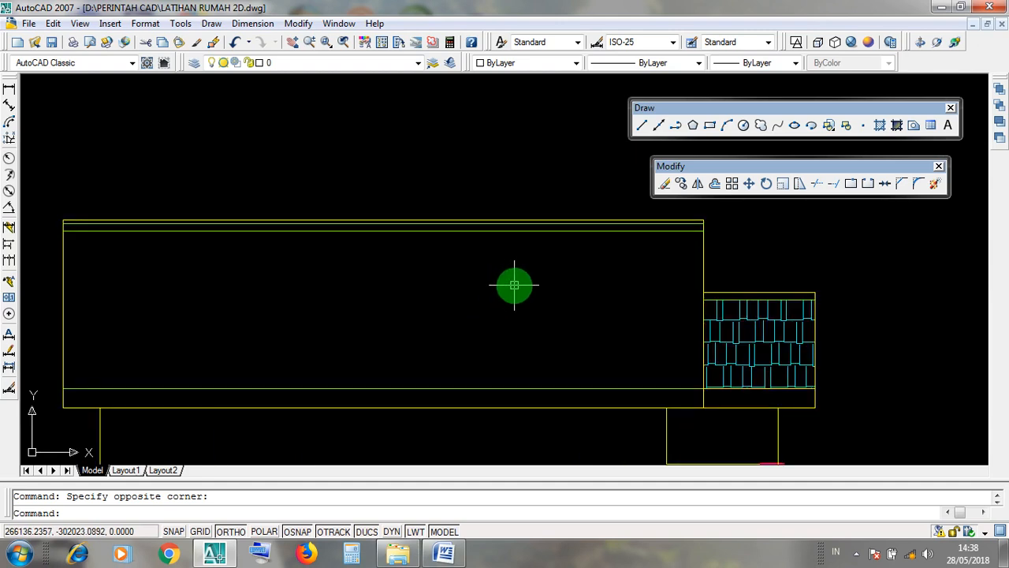
click(773, 363)
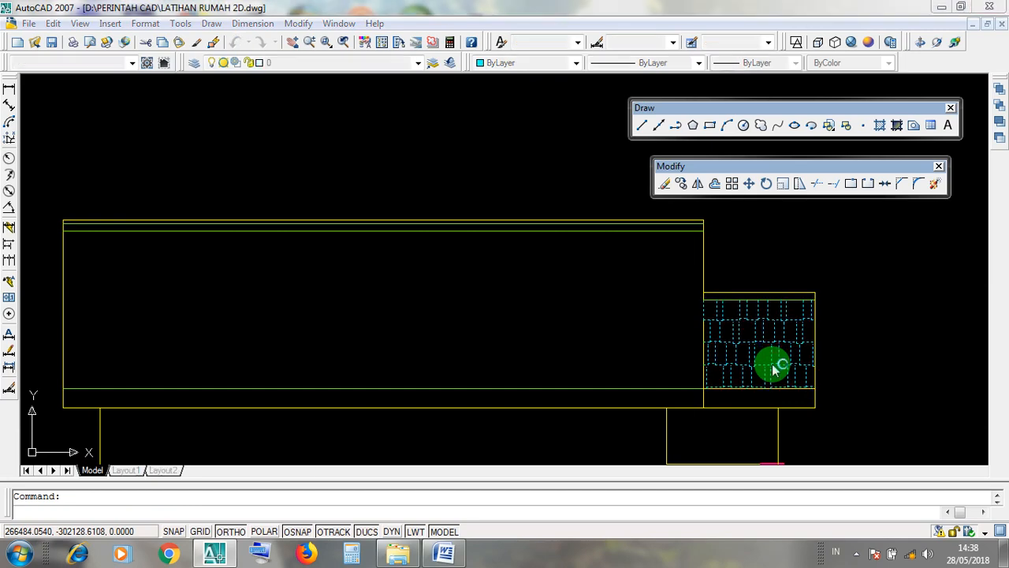
double_click(772, 364)
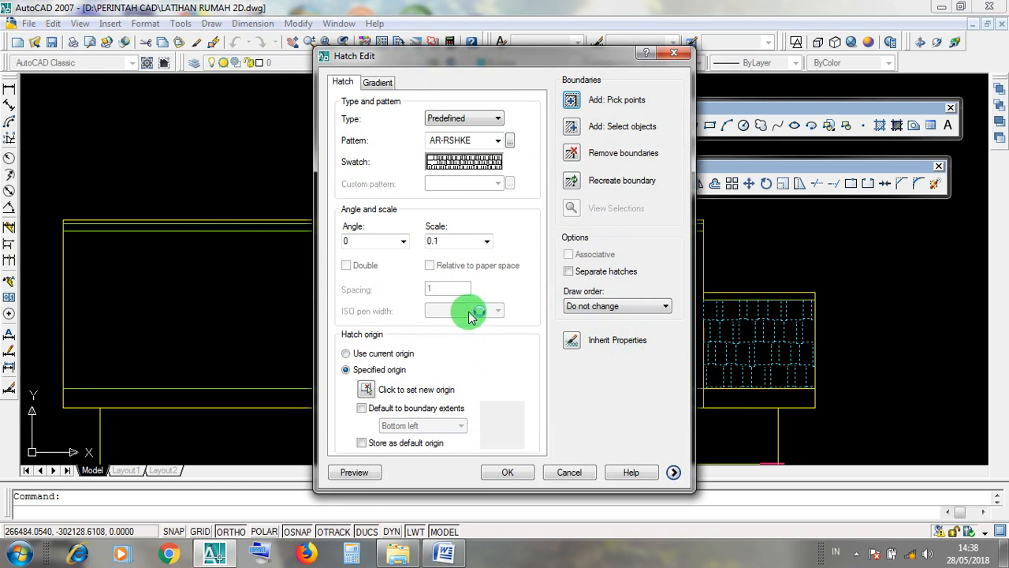
click(573, 103)
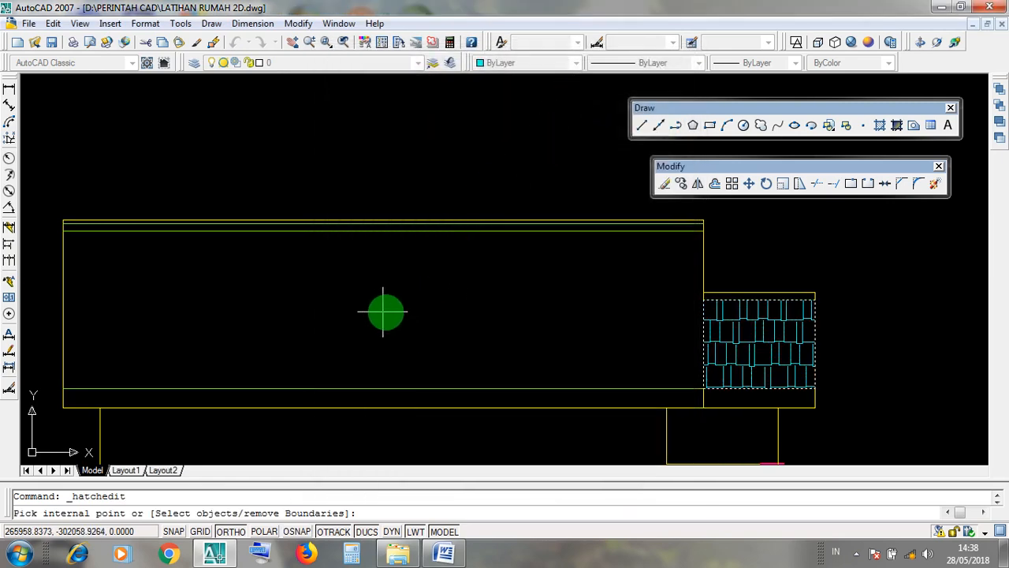
mouse_move(462, 316)
middle_down()
mouse_move(135, 295)
mouse_move(11, 311)
mouse_move(18, 256)
mouse_move(275, 293)
middle_up()
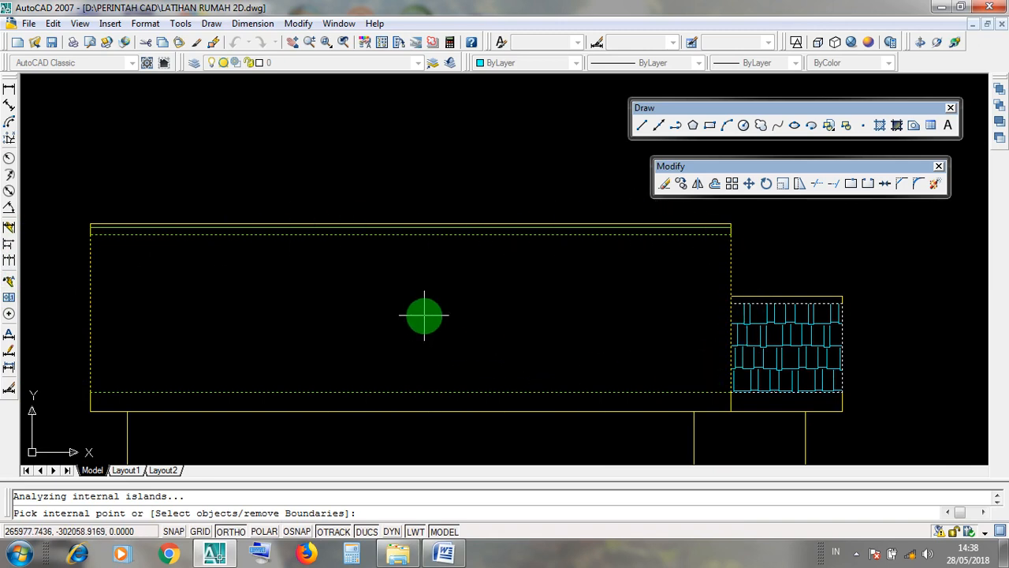
key(Return)
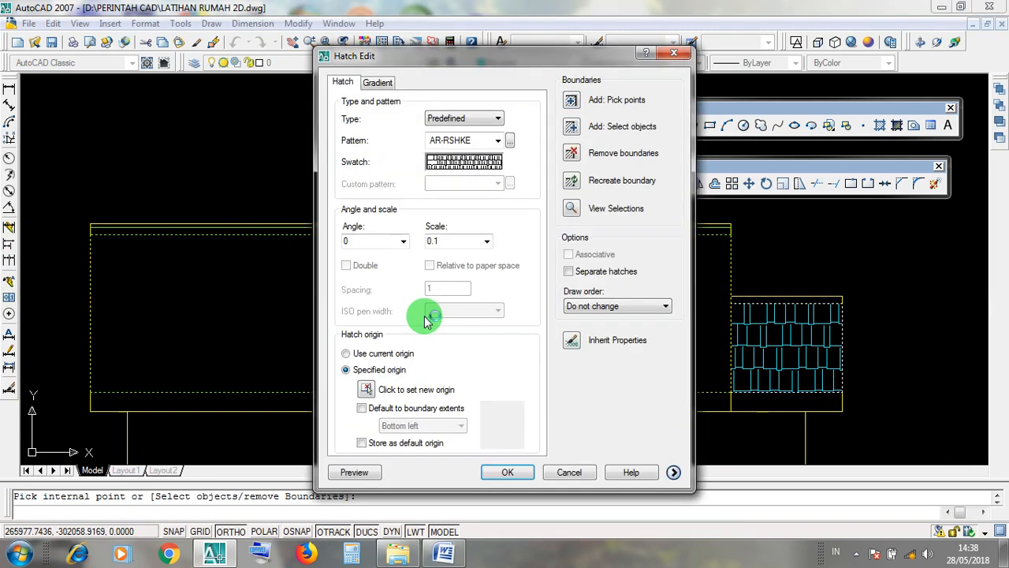
click(506, 471)
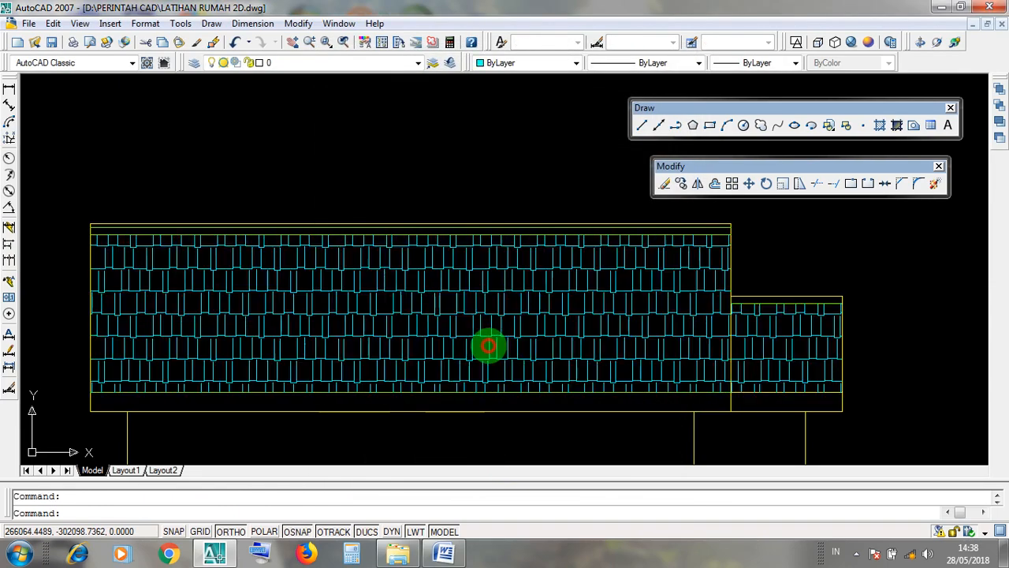
- Select the extended tile hatch to examine it across both roofs, clear the selection, and undo the hatch edit
click(487, 345)
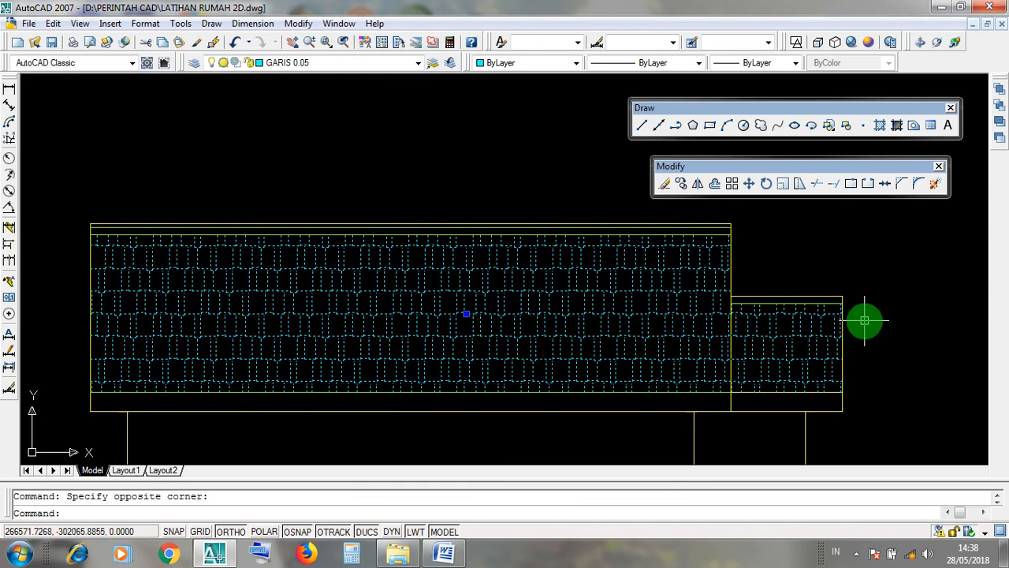
key(Escape)
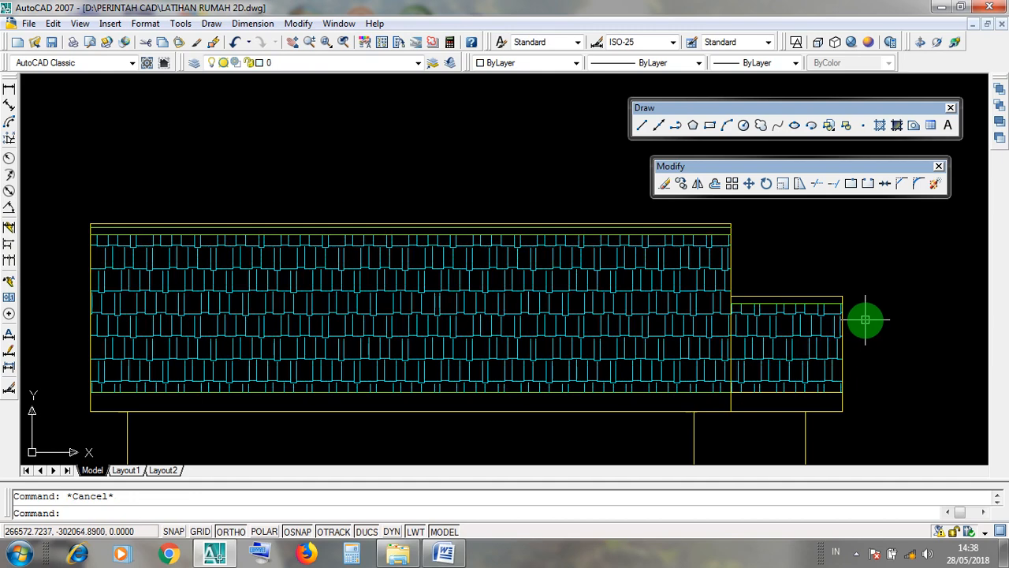
click(238, 45)
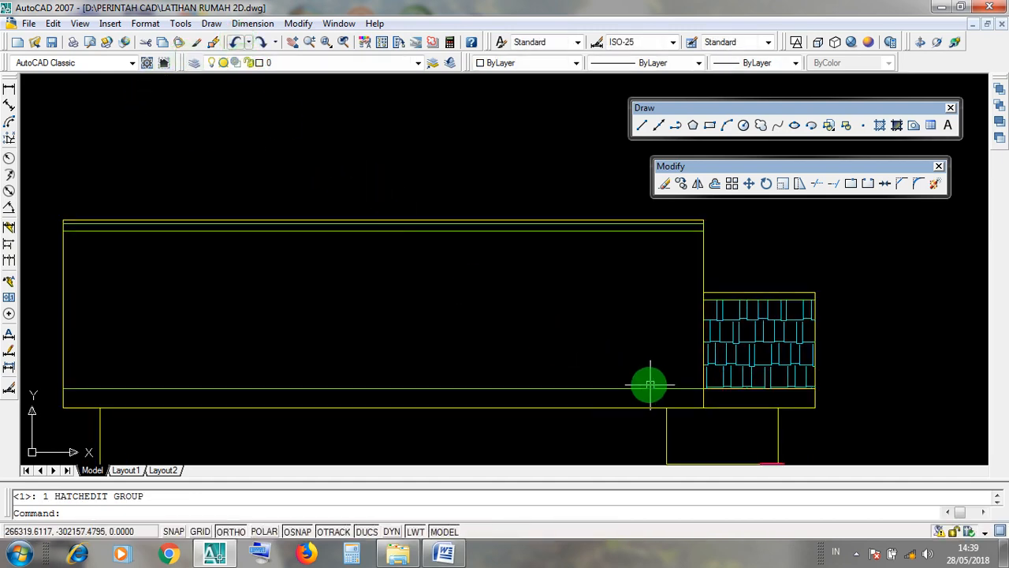
- Grip-stretch the rear end of the line above the main roof's face away from the end line, and undo the stretch
middle_drag(344, 302, 455, 319)
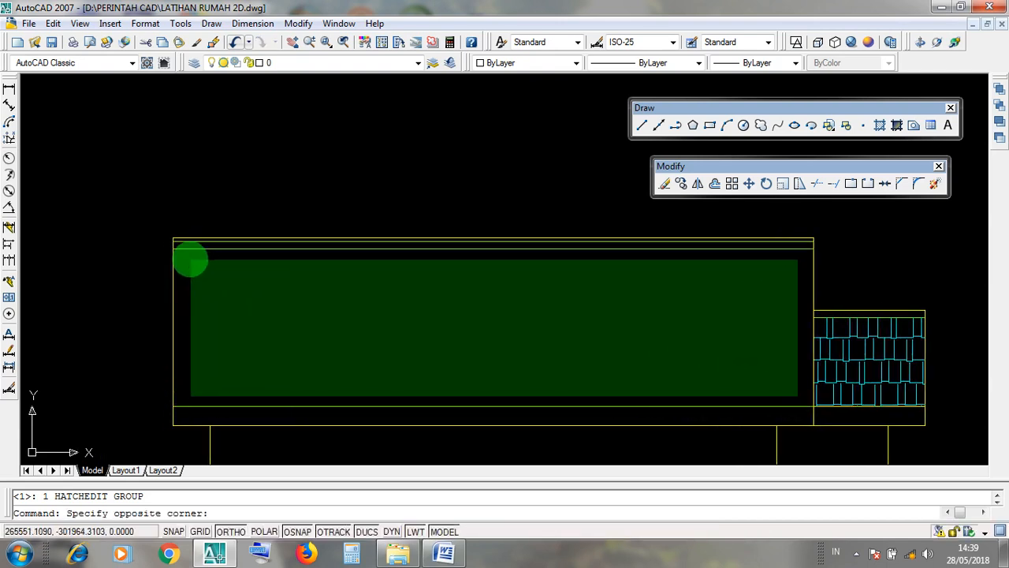
click(186, 256)
scroll(177, 252, up, 4)
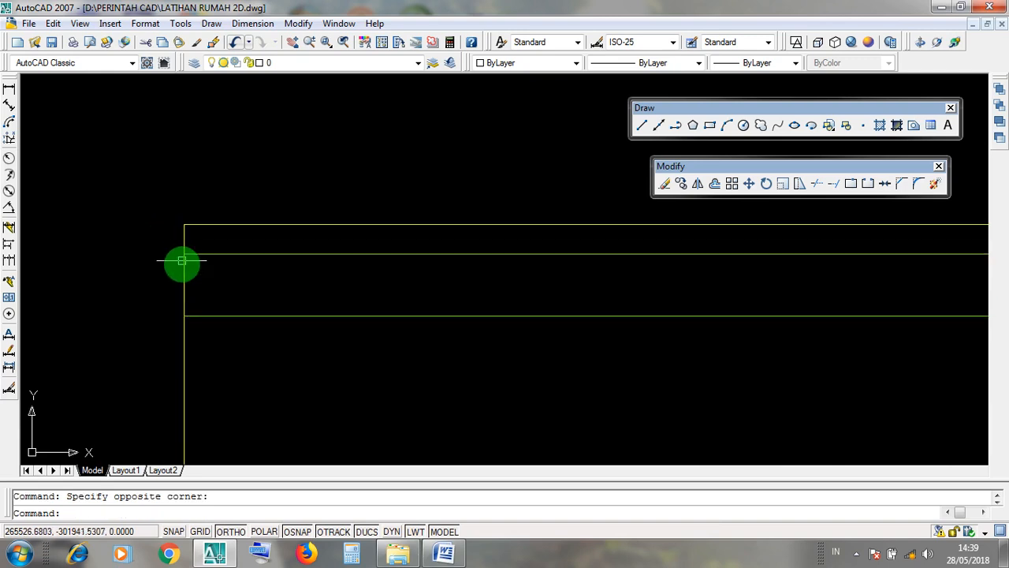
scroll(146, 312, up, 4)
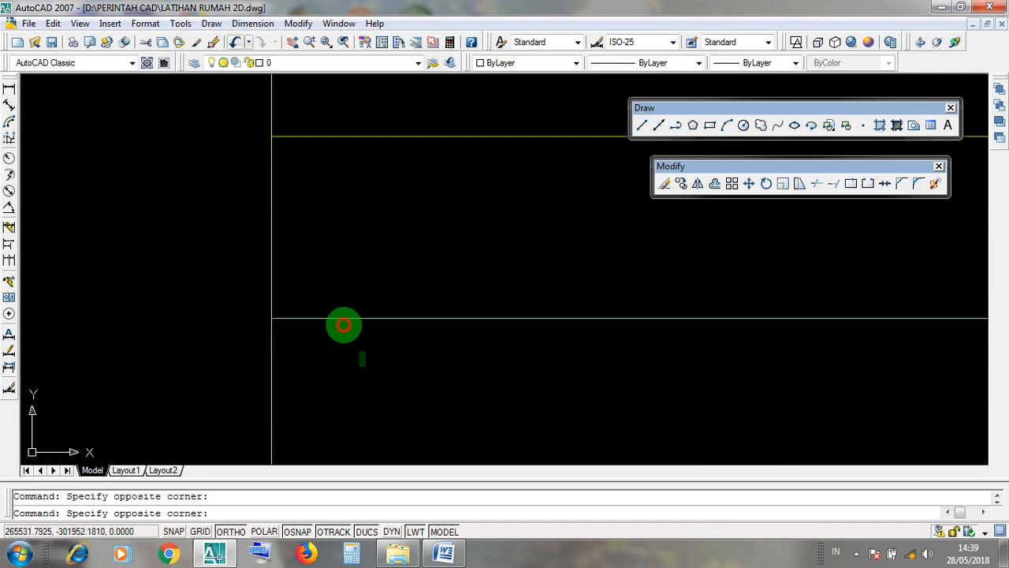
click(268, 319)
click(268, 319)
click(355, 320)
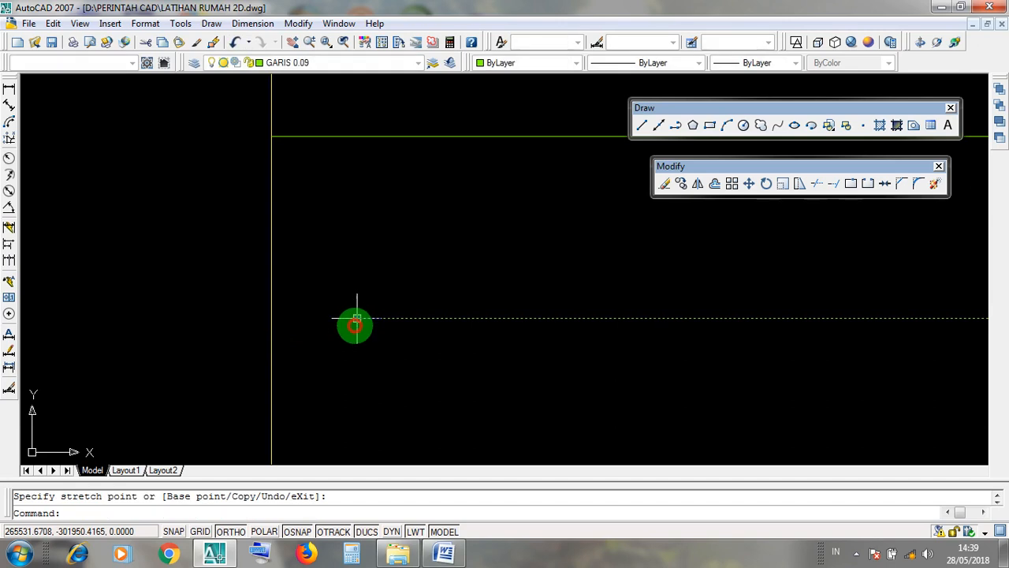
click(313, 329)
click(301, 282)
scroll(346, 323, down, 4)
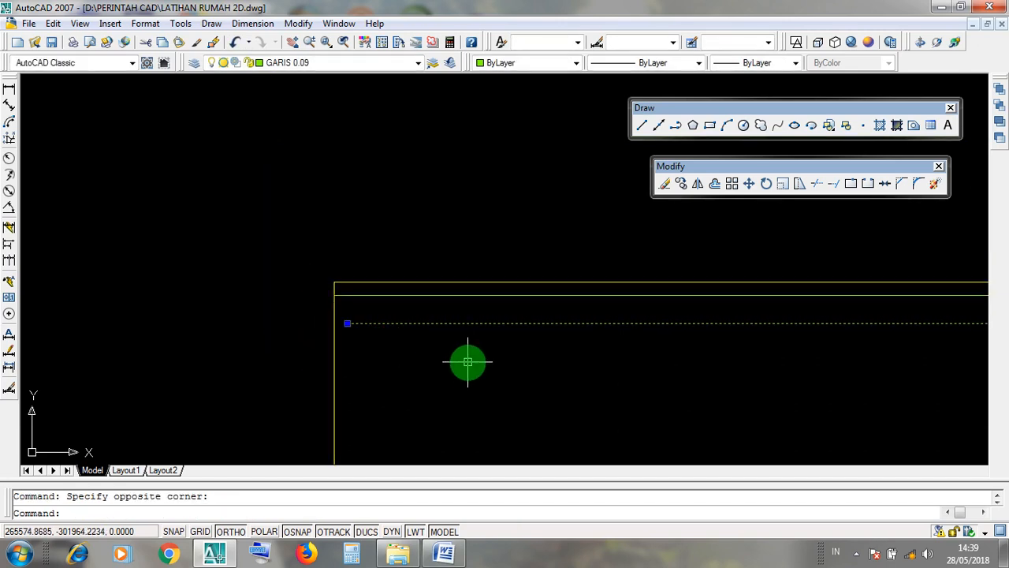
key(Escape)
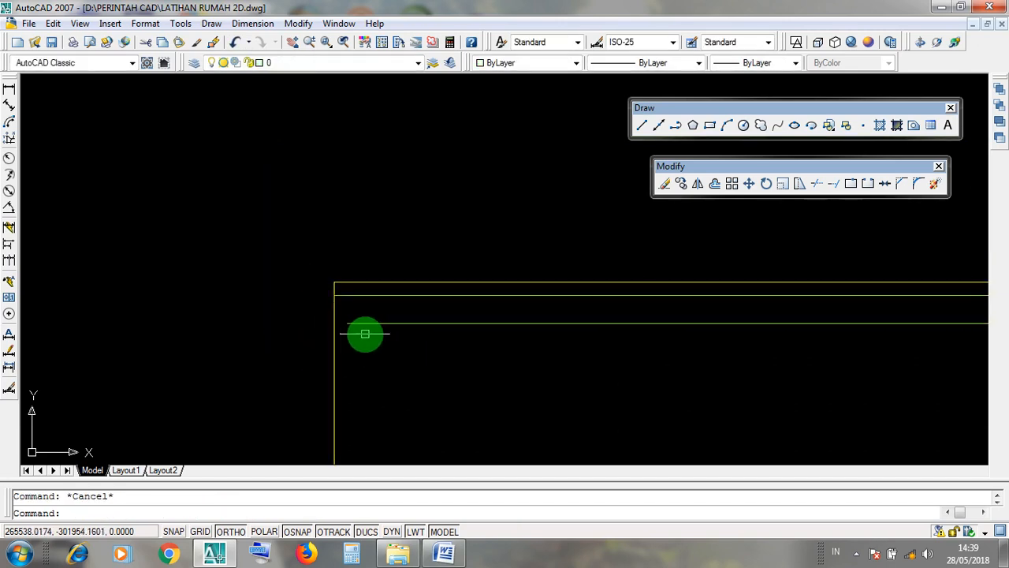
click(232, 42)
- Examine the main roof boundary's lower rear corner and its junction with the front roof for gaps between the lines
scroll(277, 317, down, 2)
scroll(354, 314, down, 2)
middle_drag(752, 377, 318, 306)
scroll(650, 310, down, 2)
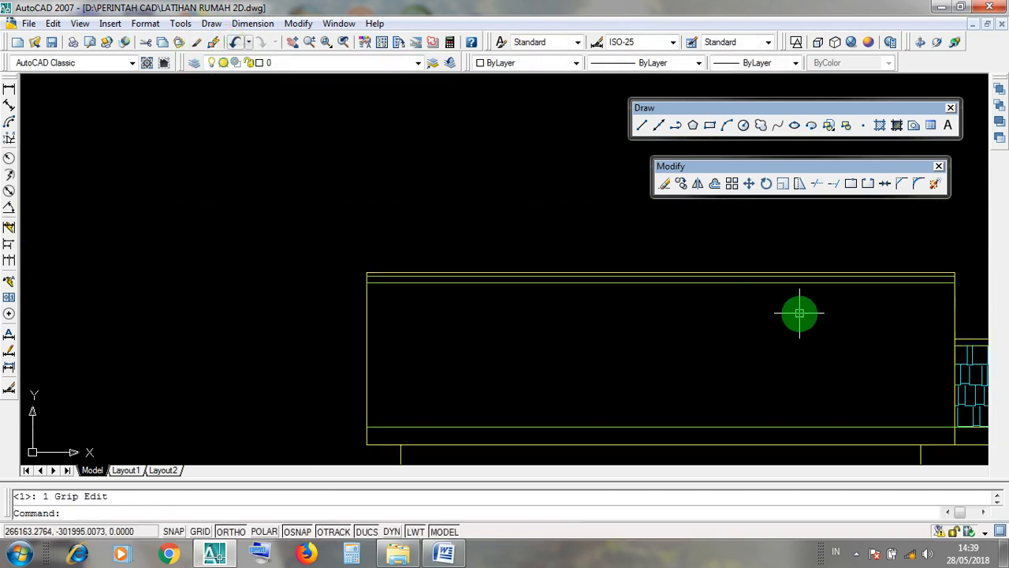
middle_drag(796, 313, 767, 268)
scroll(323, 347, up, 3)
click(329, 340)
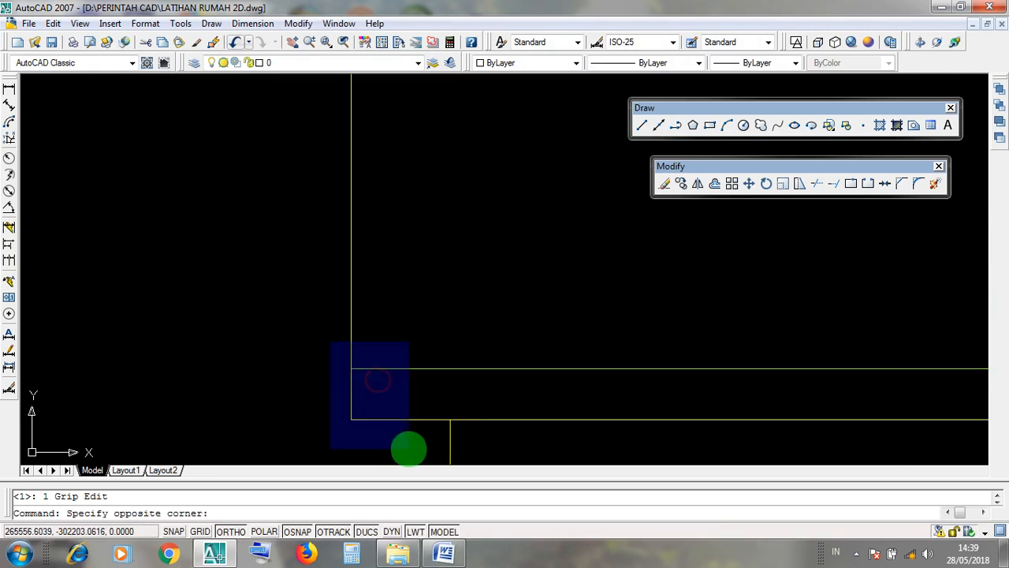
click(322, 396)
scroll(322, 396, down, 3)
scroll(729, 378, up, 3)
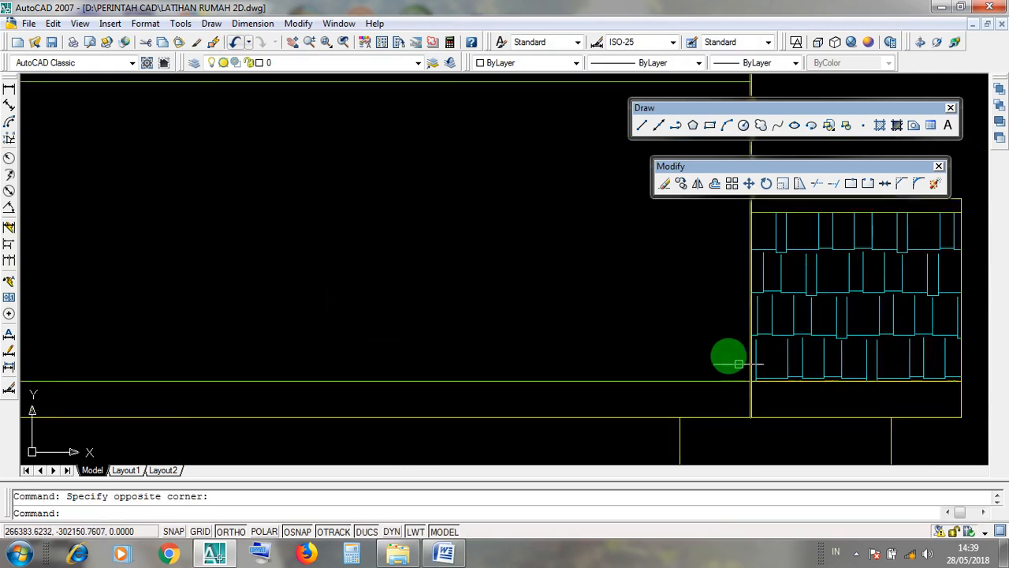
scroll(719, 362, down, 3)
scroll(718, 315, up, 3)
click(721, 325)
click(794, 439)
scroll(619, 275, down, 3)
scroll(630, 313, up, 3)
- Select the front roof's tile hatch to compare it with the empty main roof face, and clear the selection
click(699, 366)
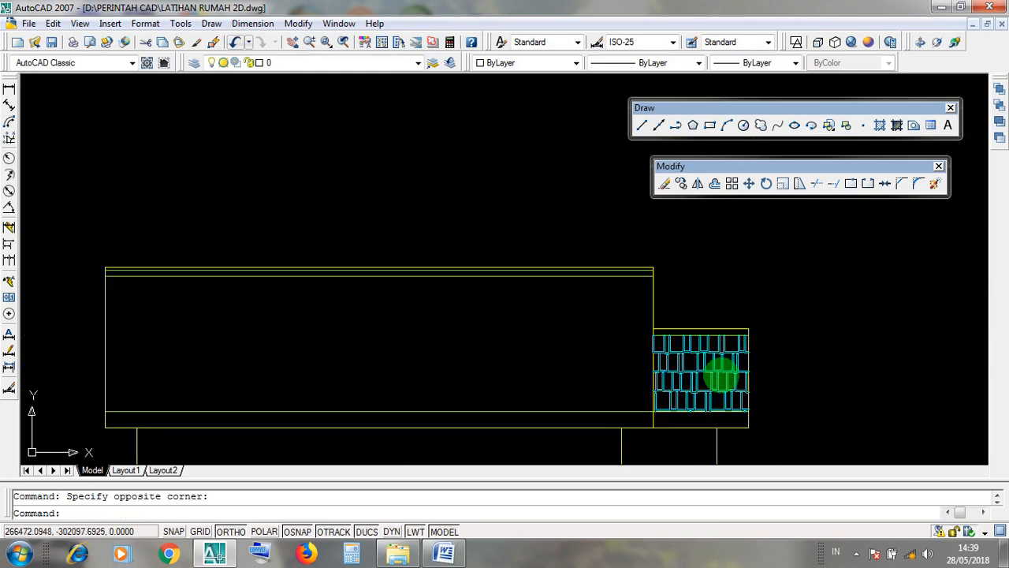
click(698, 379)
click(440, 360)
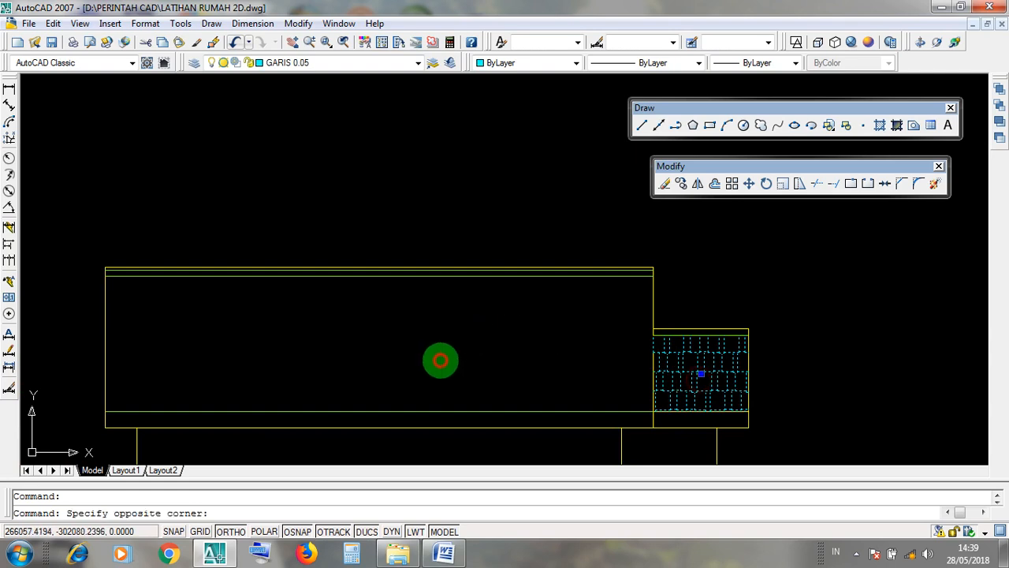
click(376, 326)
key(Escape)
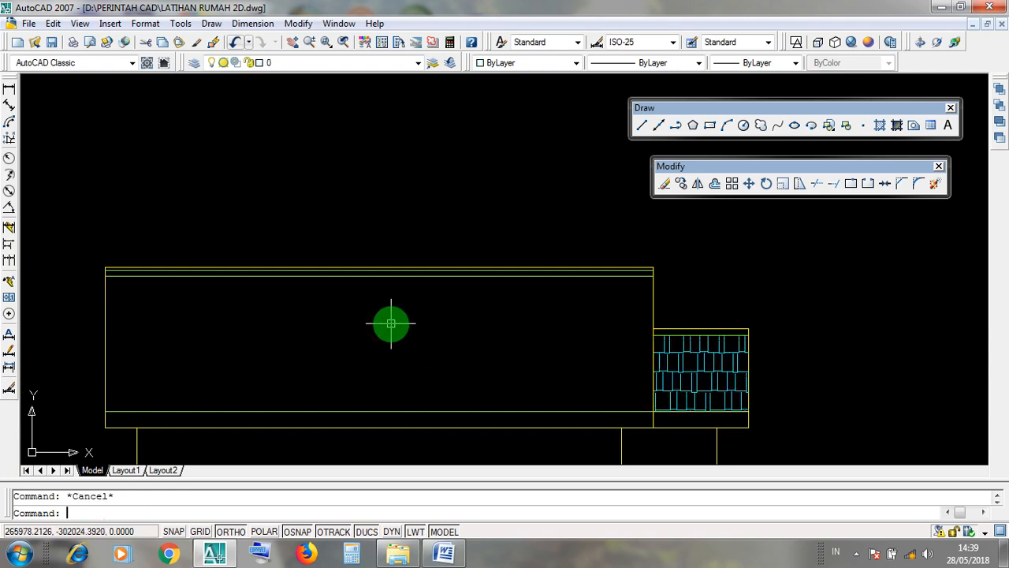
- Edit the front roof's tile hatch again, adding the main roof's face to its boundary with a picked internal point
double_click(691, 385)
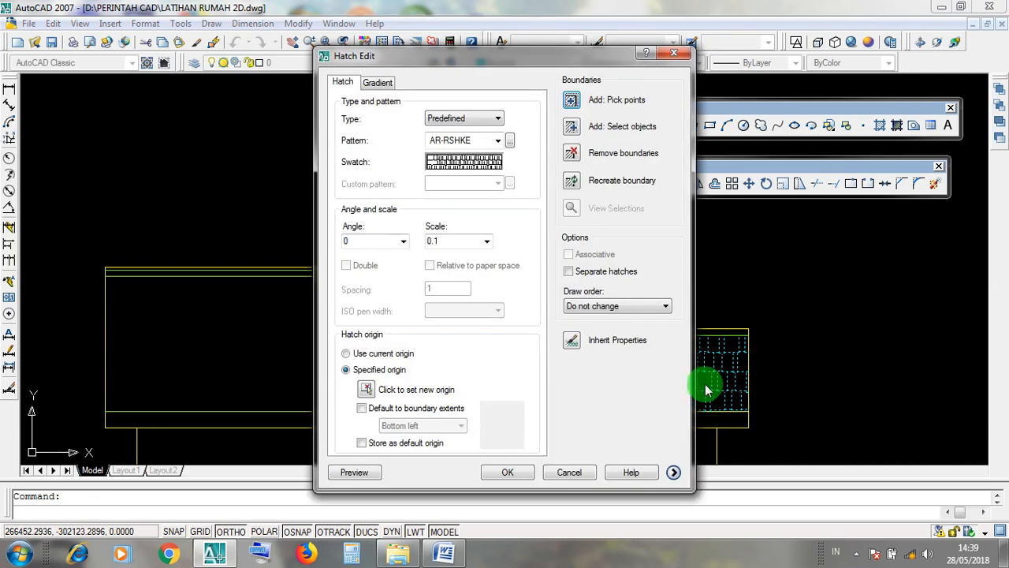
click(571, 105)
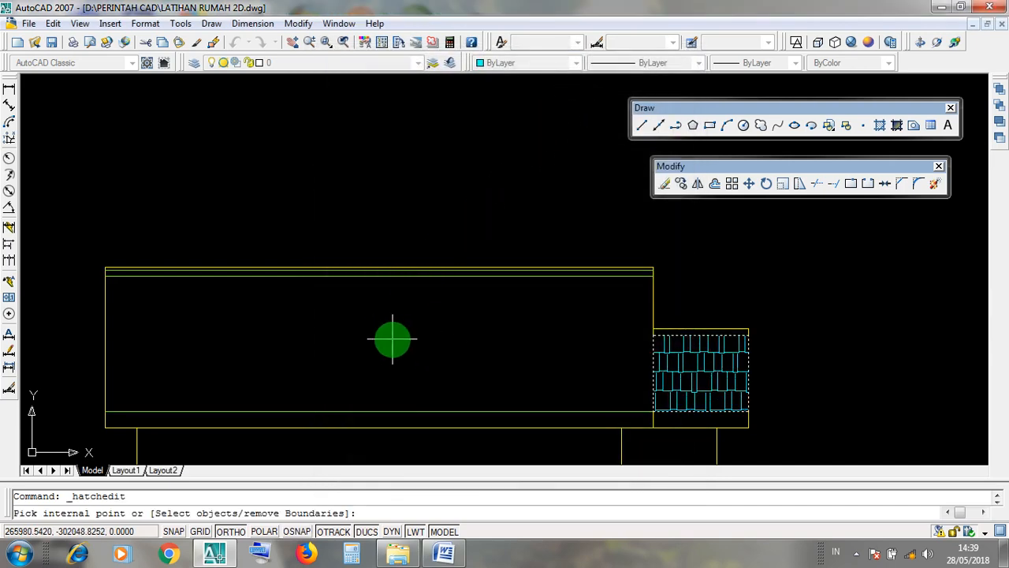
mouse_move(379, 354)
middle_down()
mouse_move(400, 351)
mouse_move(393, 339)
mouse_move(426, 354)
mouse_move(211, 329)
middle_up()
mouse_move(37, 313)
middle_down()
mouse_move(378, 354)
mouse_move(351, 342)
mouse_move(367, 324)
middle_up()
click(365, 325)
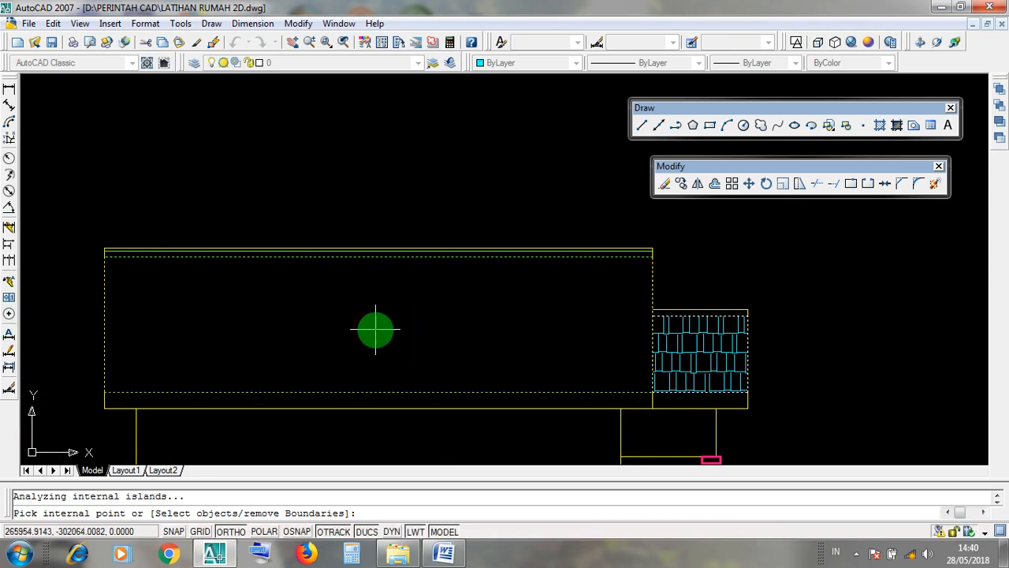
right_click(375, 328)
click(507, 473)
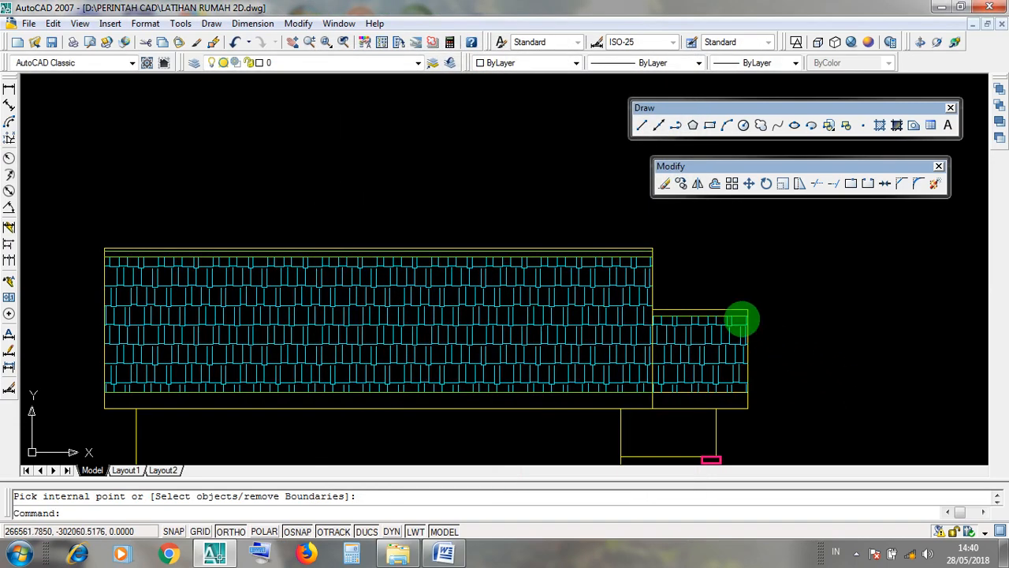
- Review the hatched side elevation beside the front view, and undo the view changes and the hatch boundary edit
scroll(733, 324, down, 3)
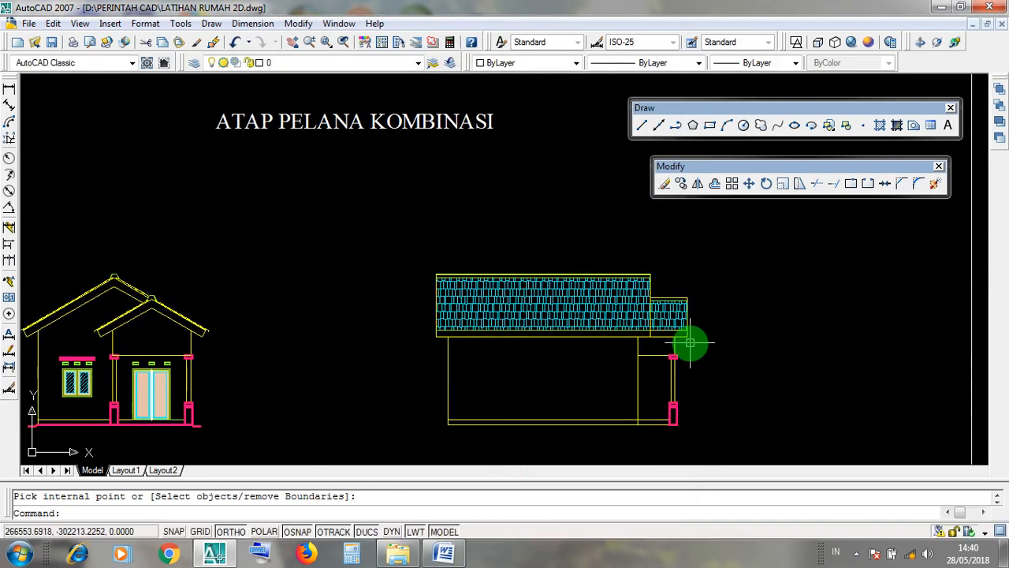
scroll(635, 290, up, 3)
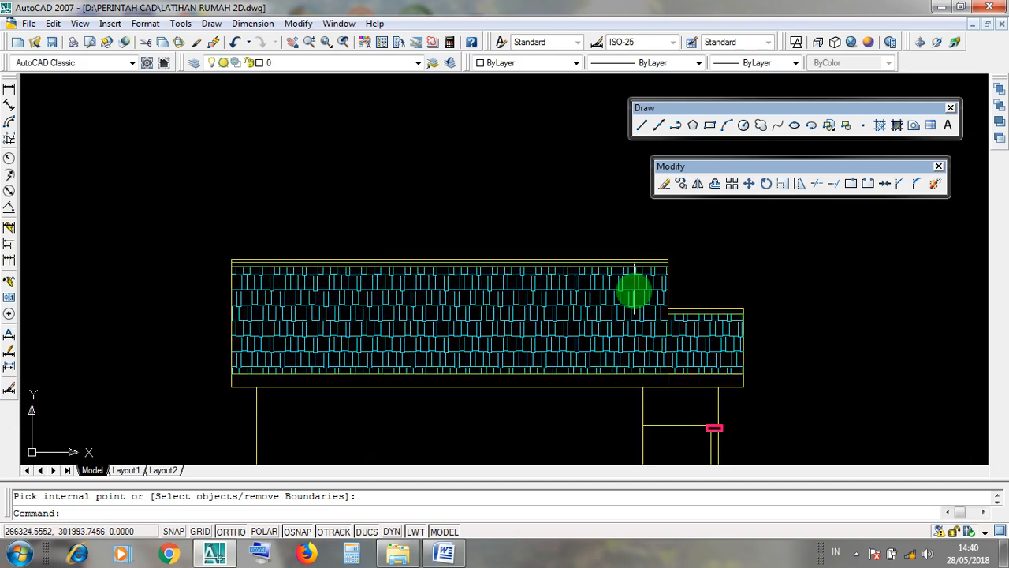
click(235, 48)
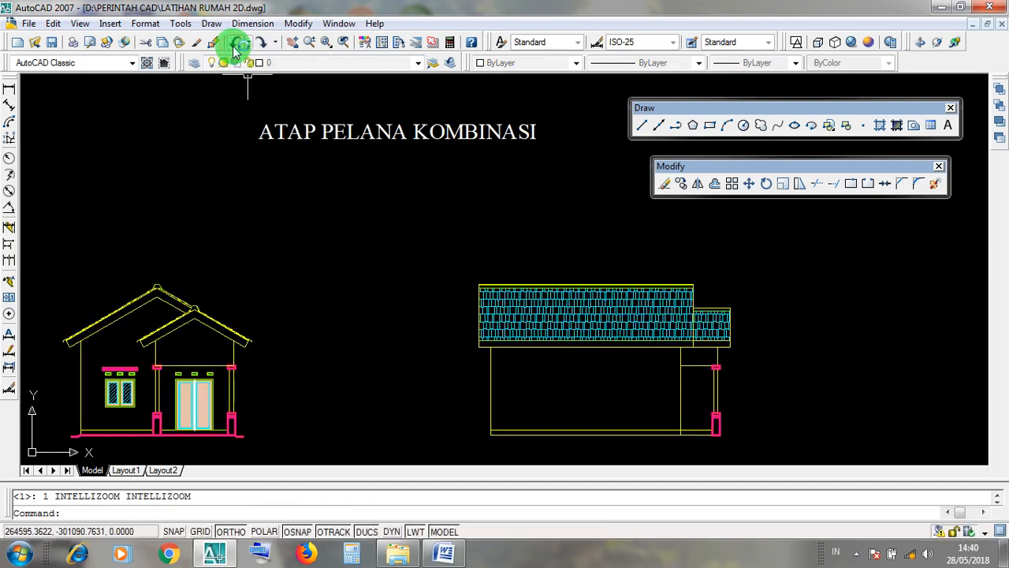
click(235, 49)
click(235, 49)
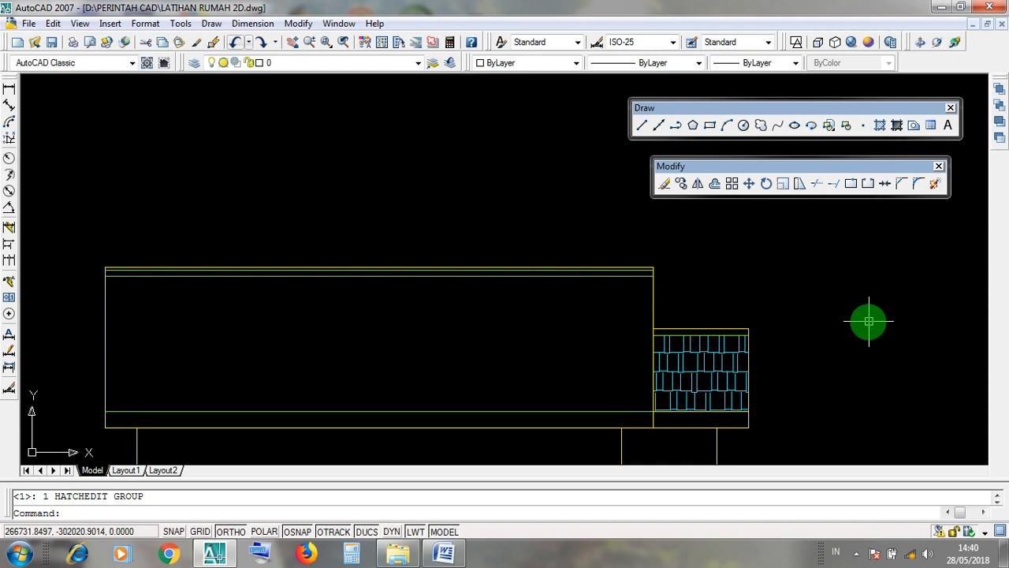
- Open the front roof's tile hatch settings, check its pattern scale, and close them without applying changes
middle_drag(868, 322, 846, 316)
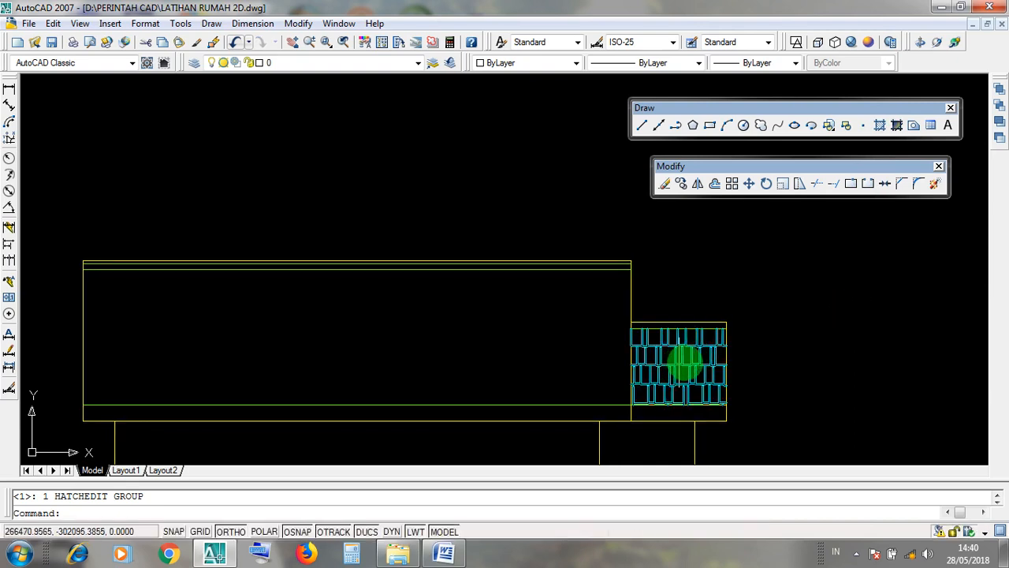
scroll(704, 401, up, 2)
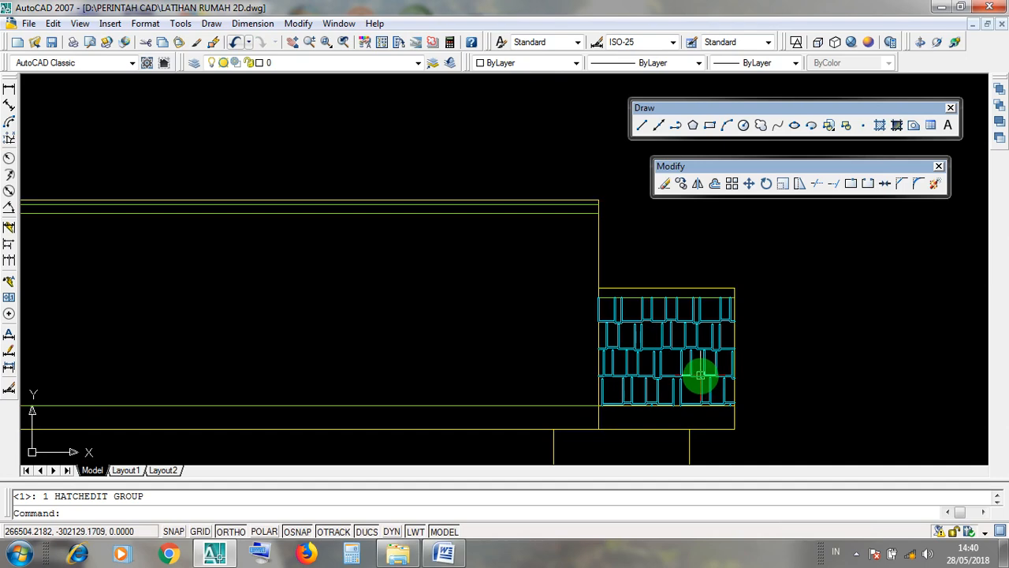
double_click(700, 376)
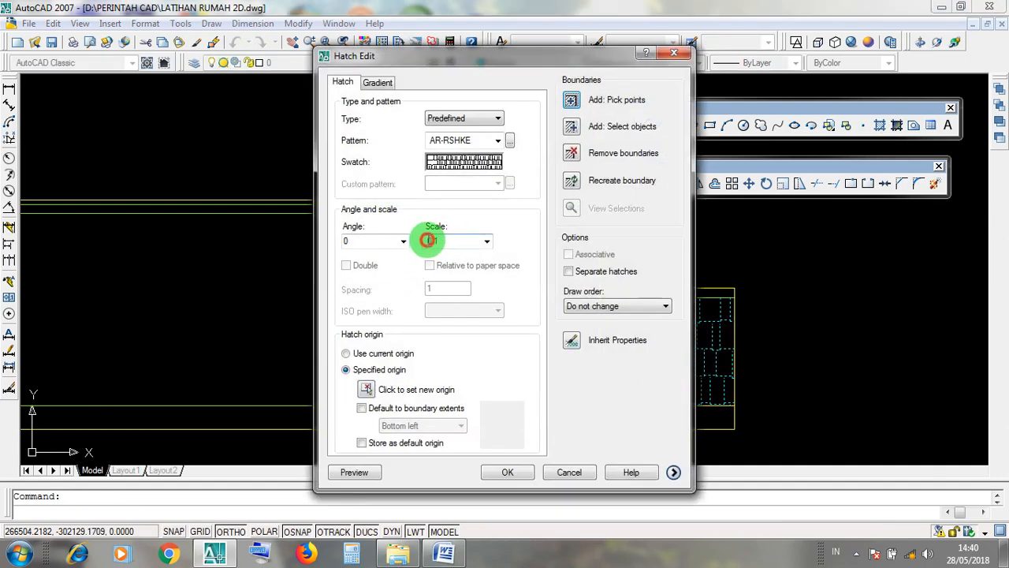
double_click(443, 241)
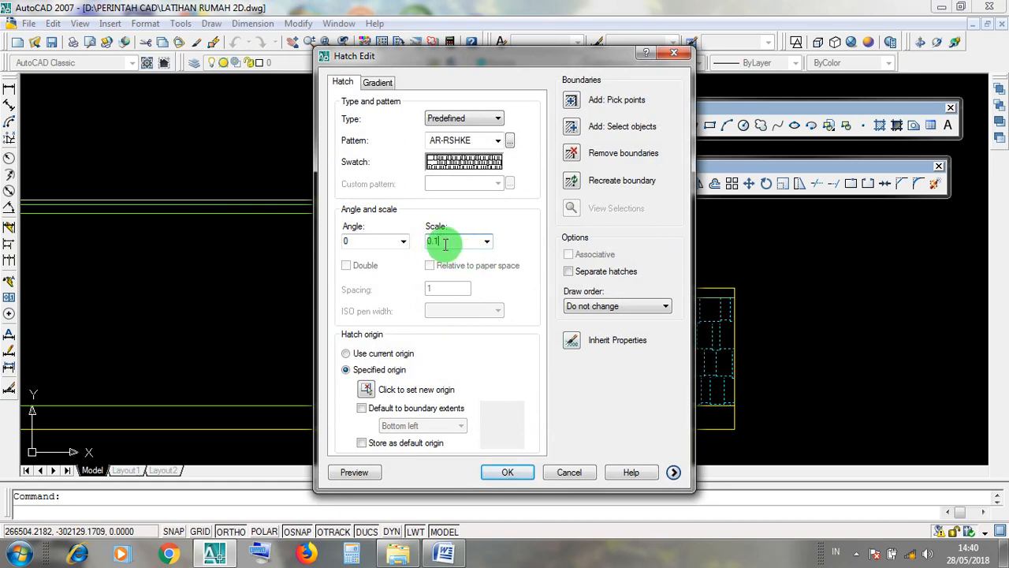
click(674, 55)
scroll(798, 304, down, 2)
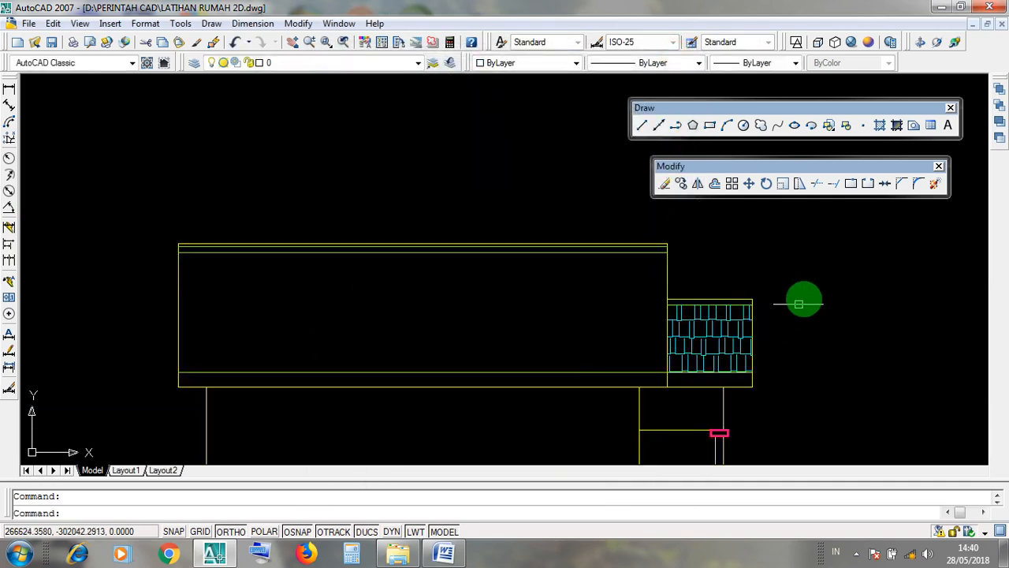
- Start a new hatch for the main roof and choose the AR-RSHKE pattern from the other predefined patterns
middle_drag(810, 295, 797, 281)
click(879, 125)
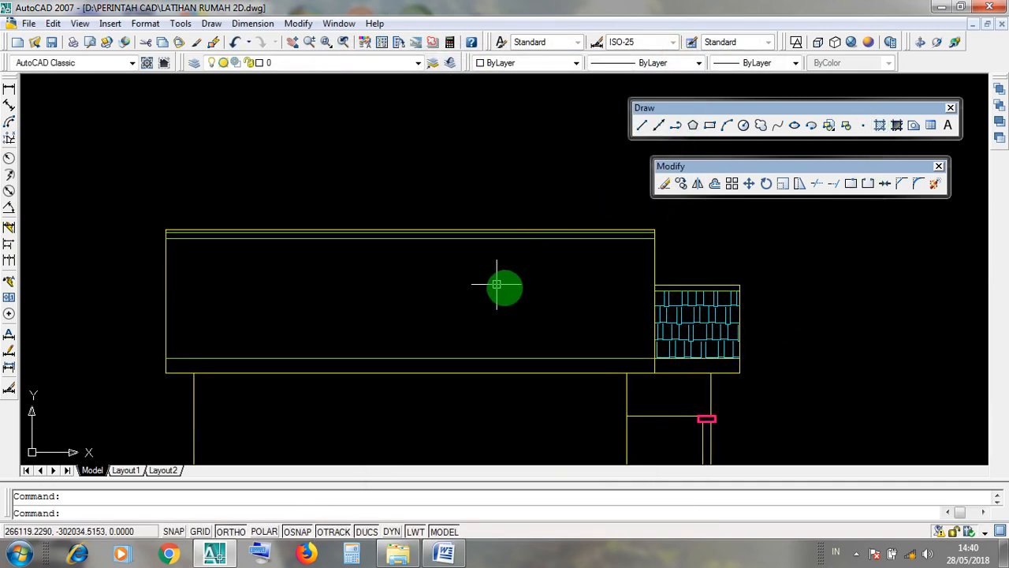
click(882, 129)
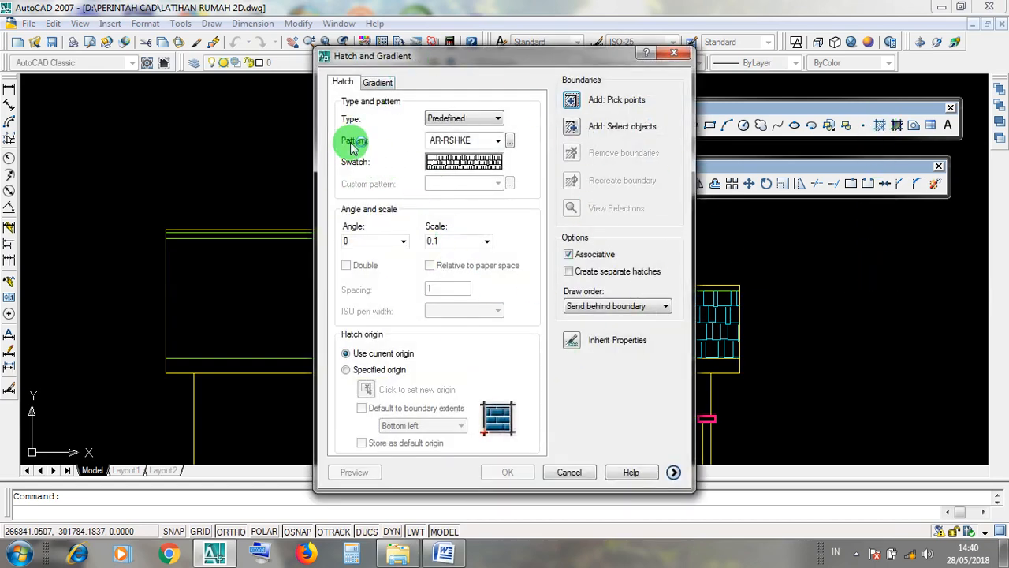
click(511, 140)
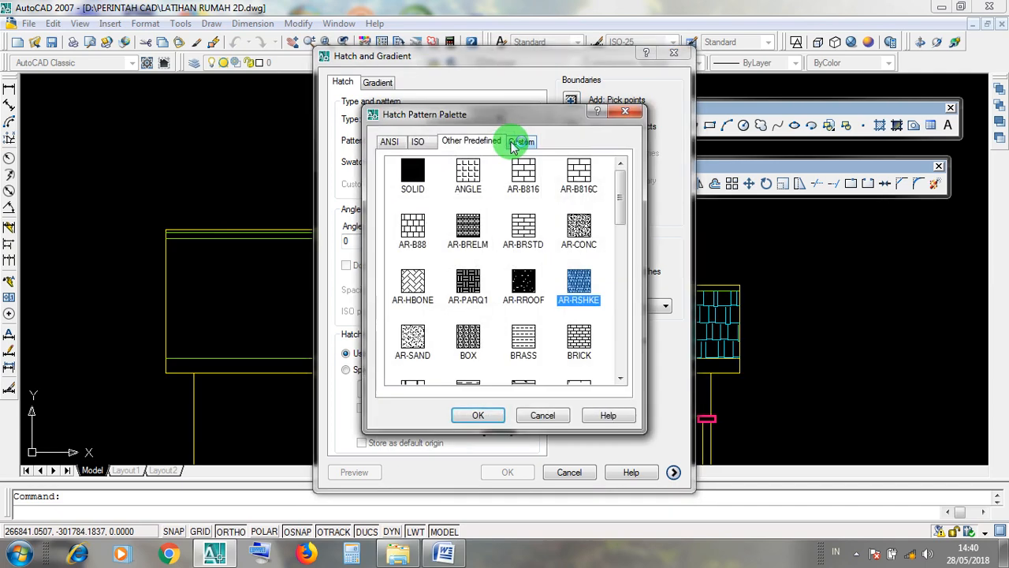
click(497, 146)
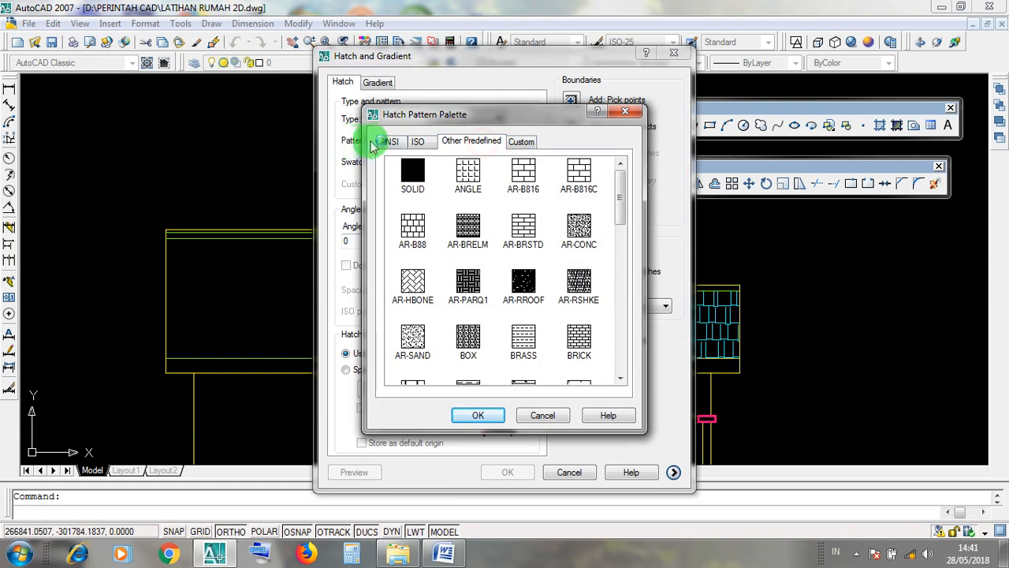
click(381, 142)
click(418, 141)
click(468, 142)
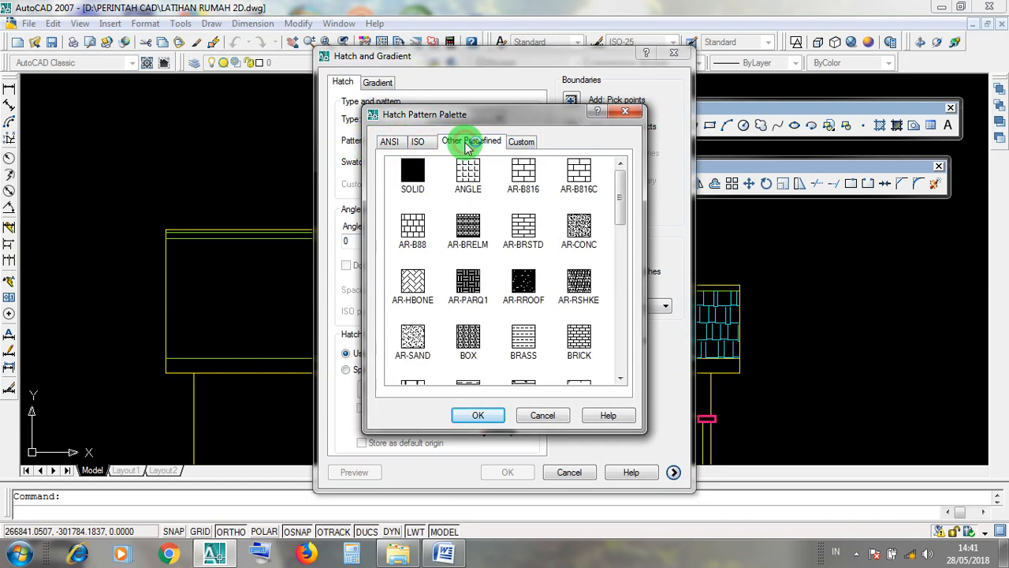
click(472, 281)
click(481, 151)
click(568, 278)
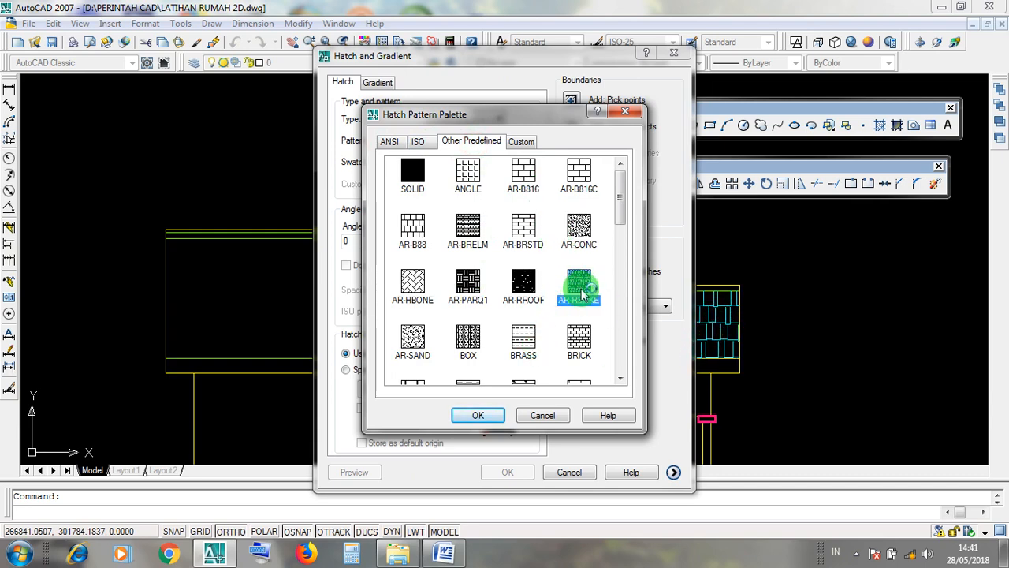
click(477, 415)
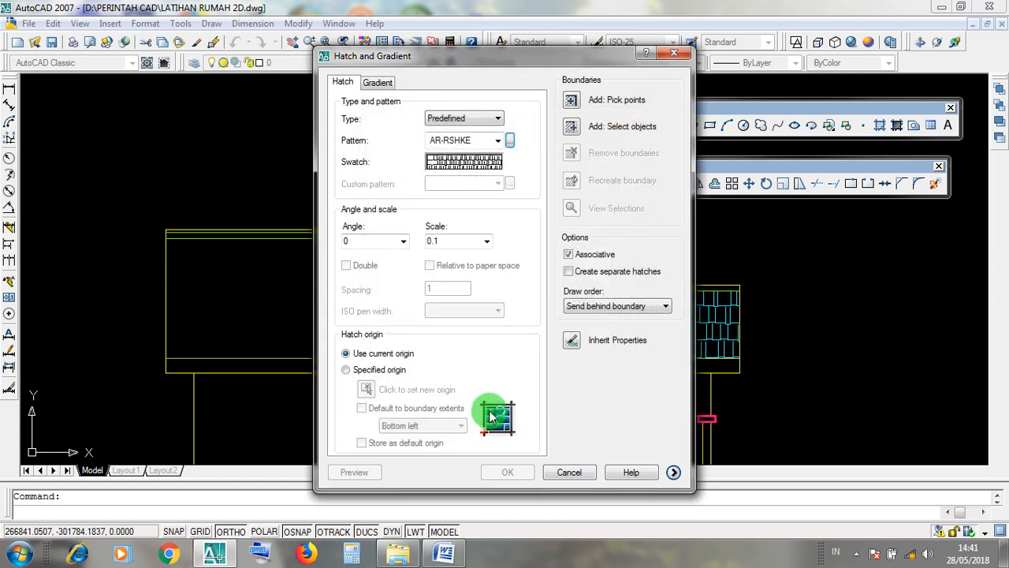
- Apply the tile hatch at angle 0 and scale 0.1 inside the main roof face using a picked internal point
drag(436, 239, 418, 239)
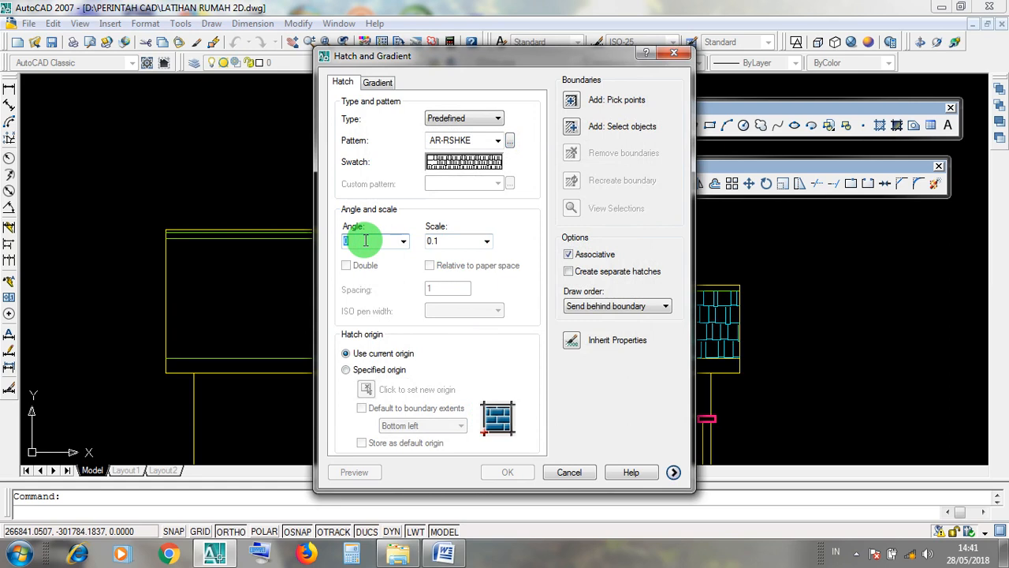
click(445, 242)
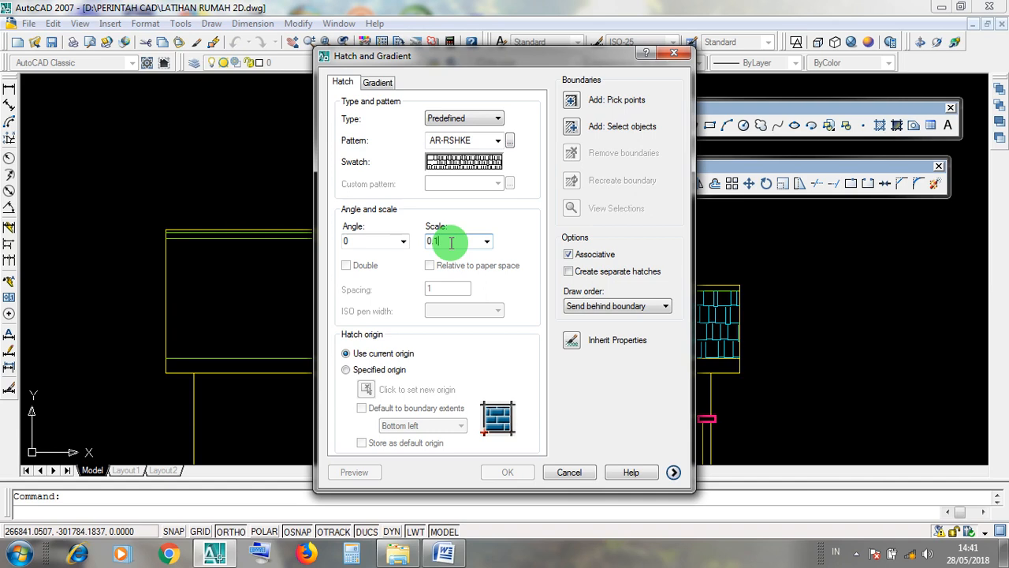
mouse_move(361, 241)
mouse_down()
mouse_move(335, 250)
mouse_move(368, 252)
mouse_up()
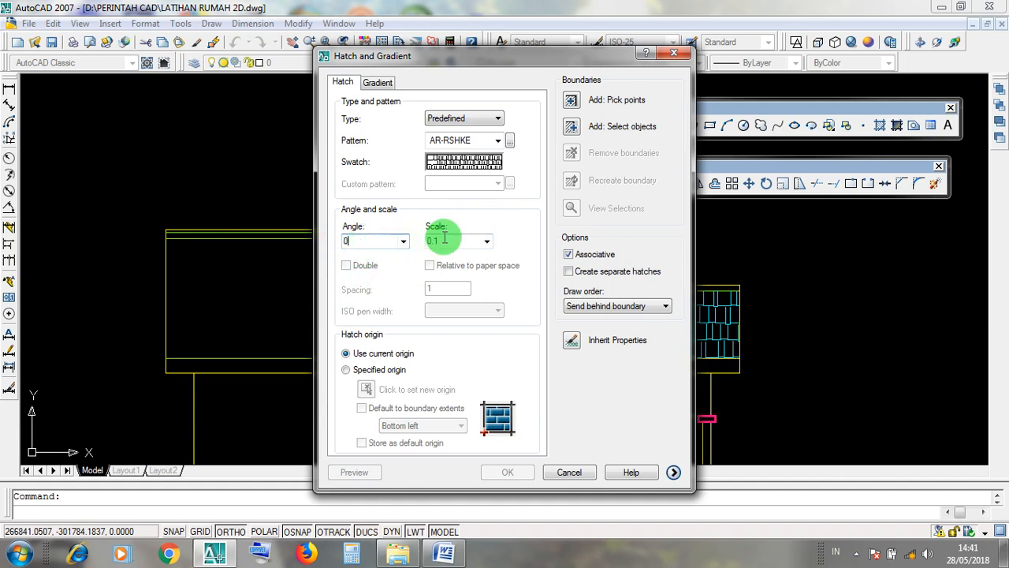
click(373, 243)
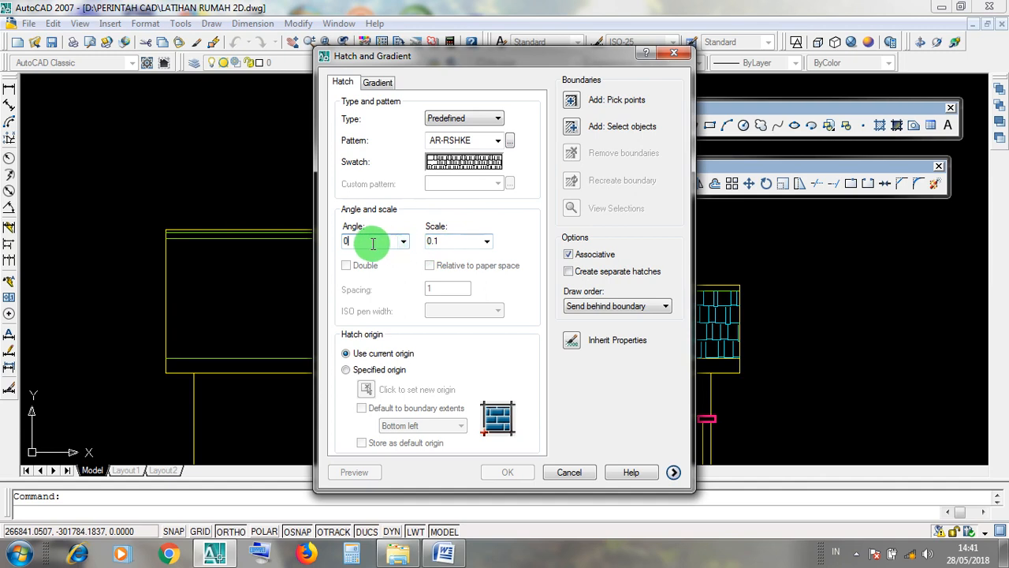
click(574, 101)
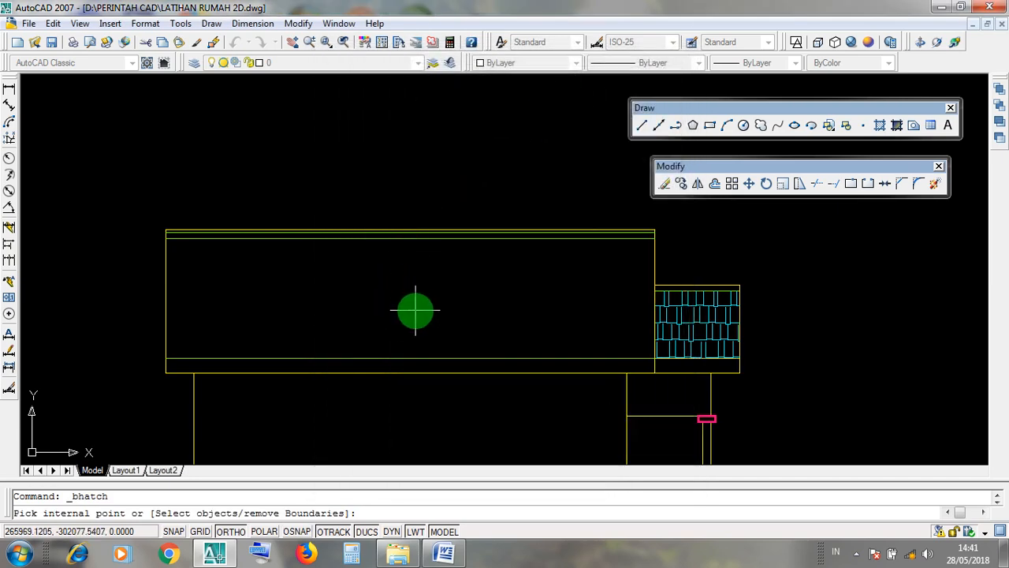
click(416, 310)
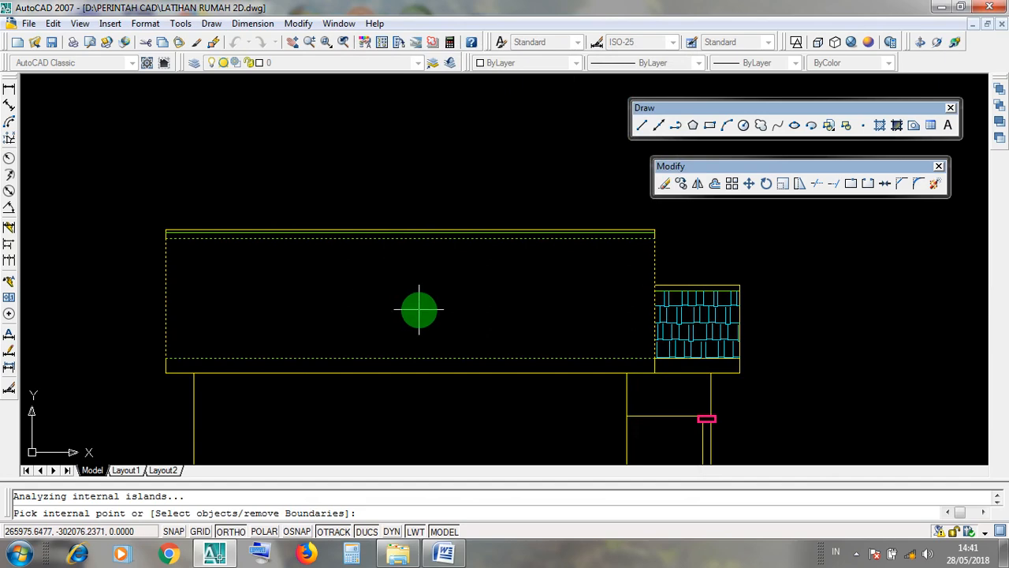
key(Return)
click(501, 470)
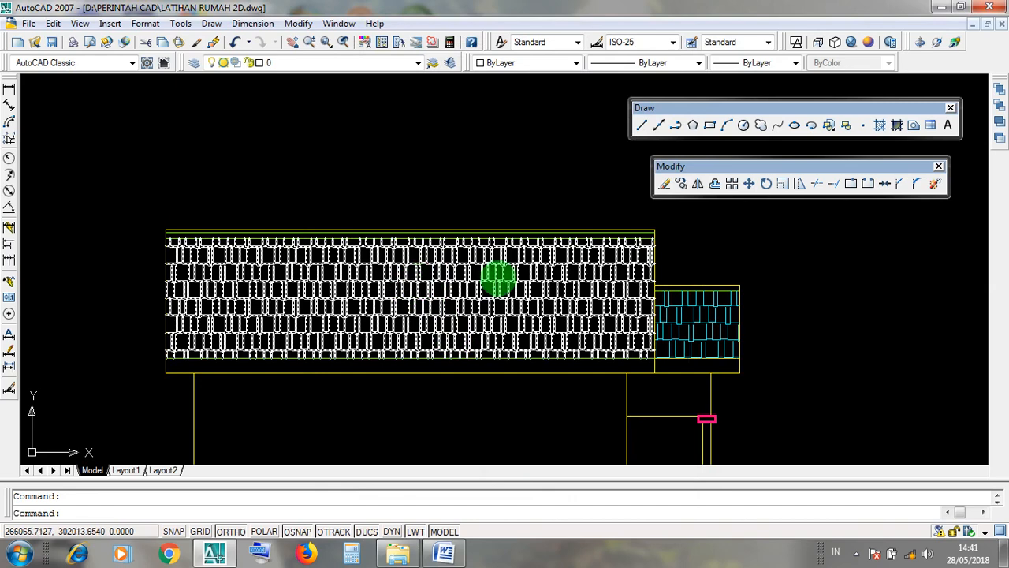
- Move the main roof's tile hatch to layer GARIS 0.05 and clear the selection
middle_drag(667, 270, 622, 288)
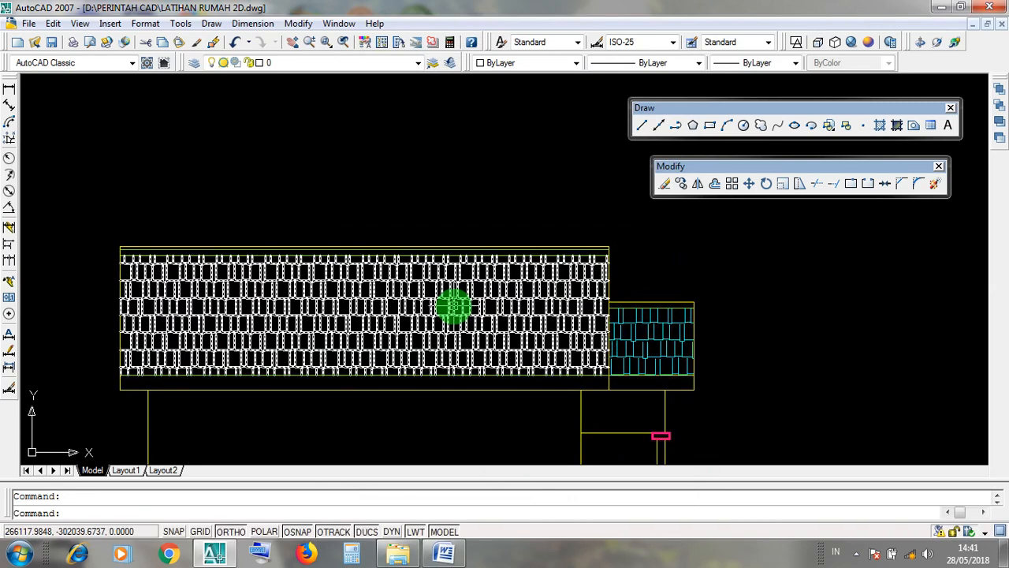
click(454, 308)
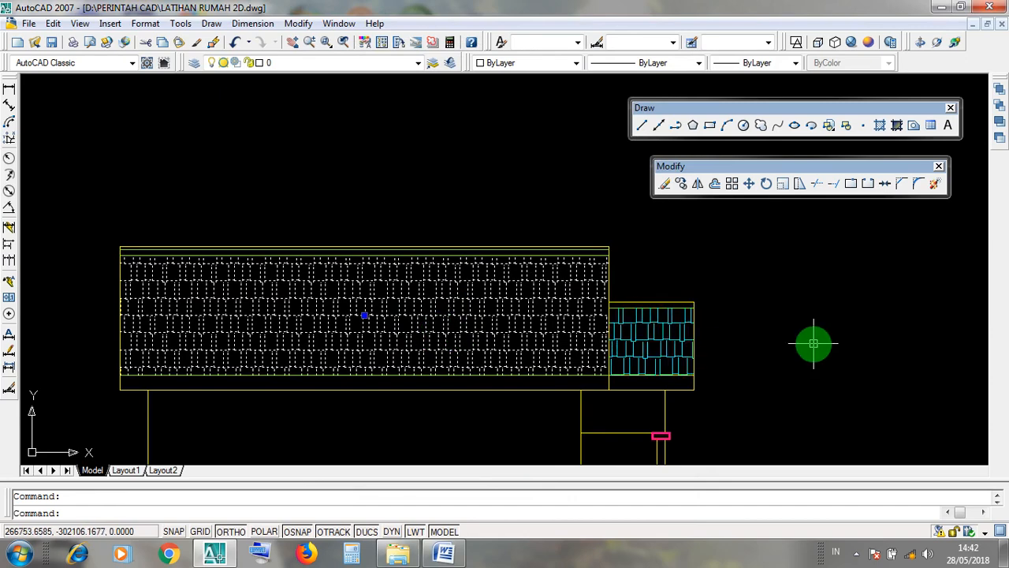
key(Escape)
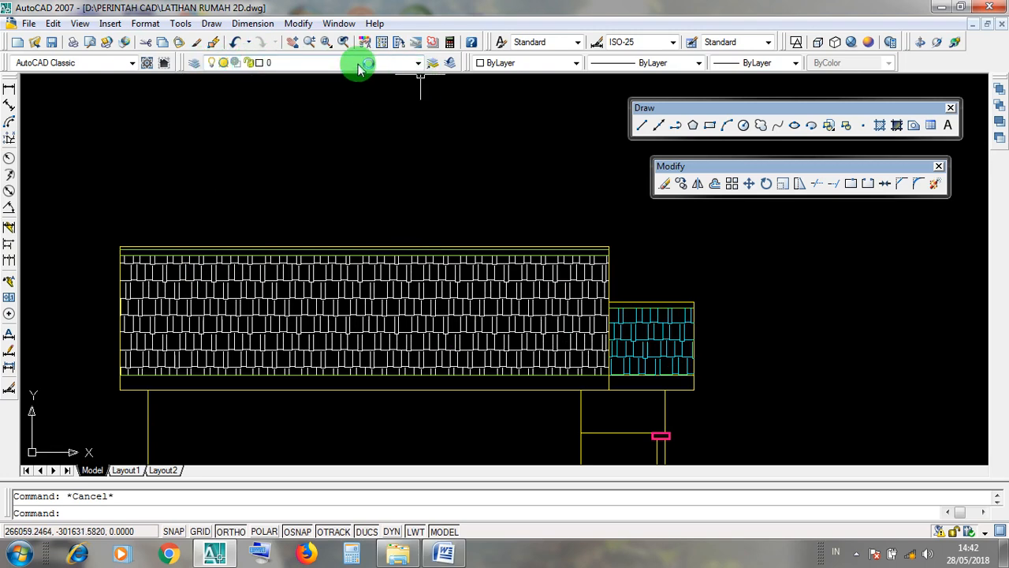
click(418, 64)
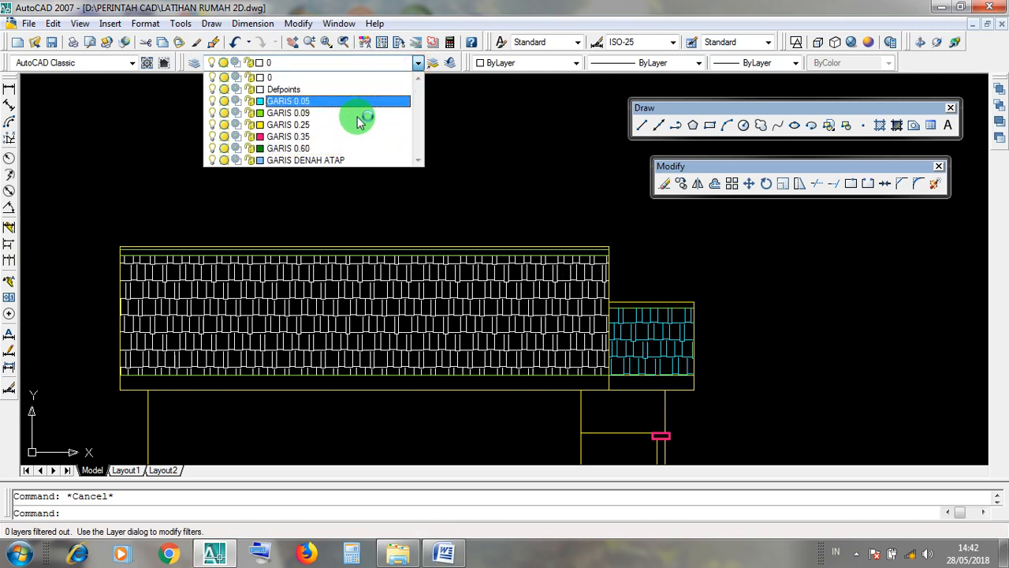
click(366, 217)
click(365, 307)
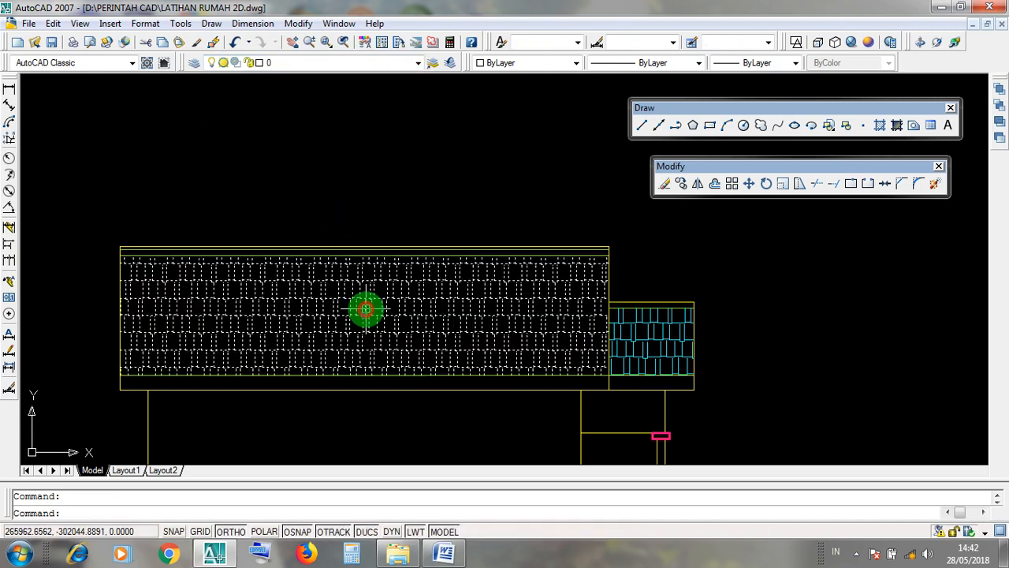
scroll(390, 327, up, 2)
scroll(393, 328, down, 3)
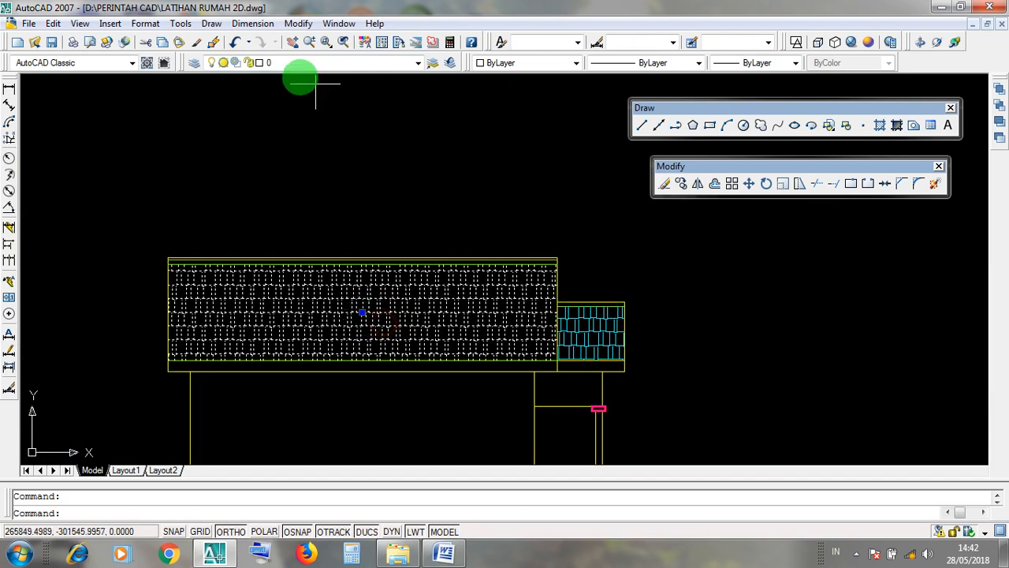
click(419, 63)
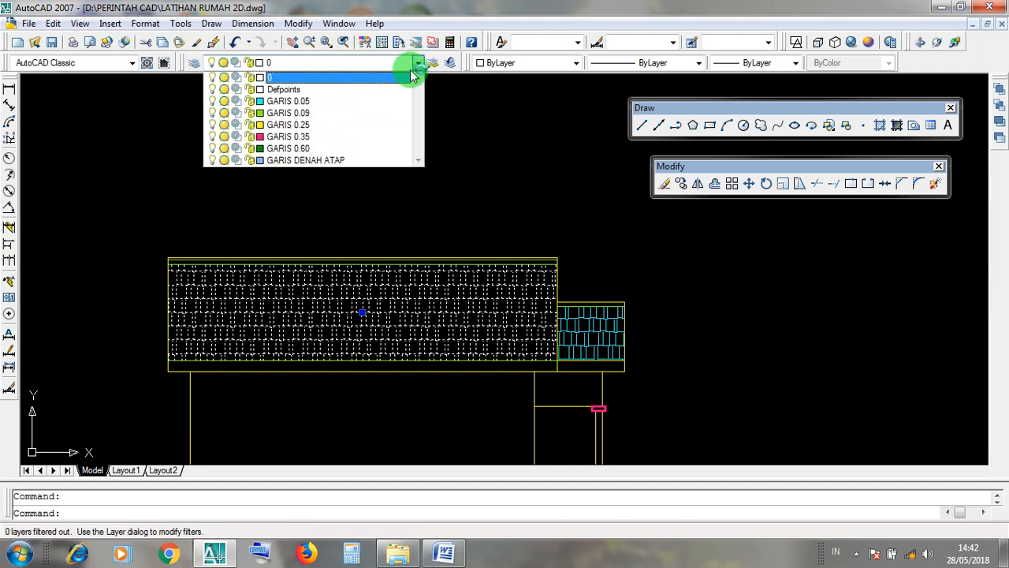
click(326, 102)
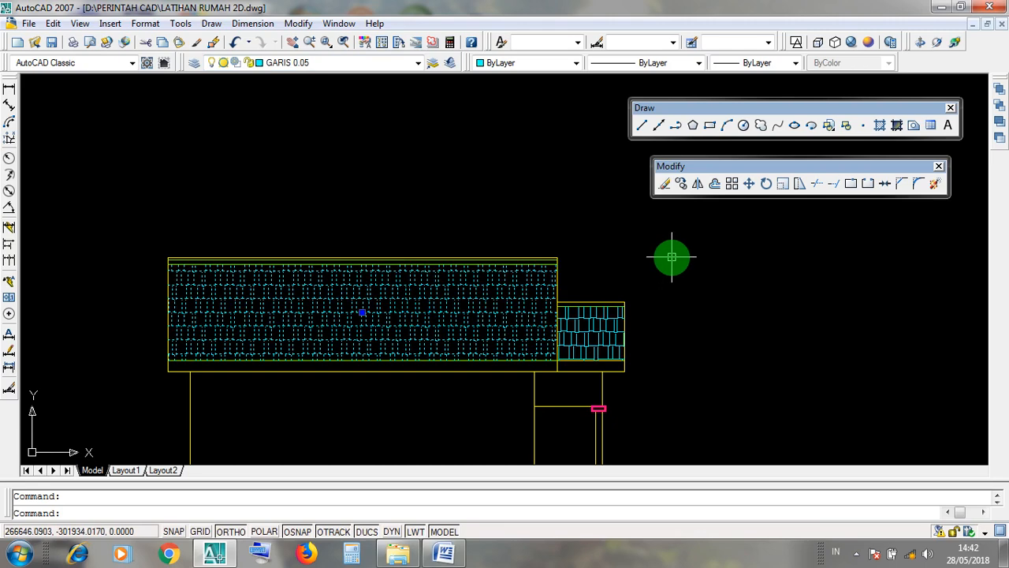
key(Escape)
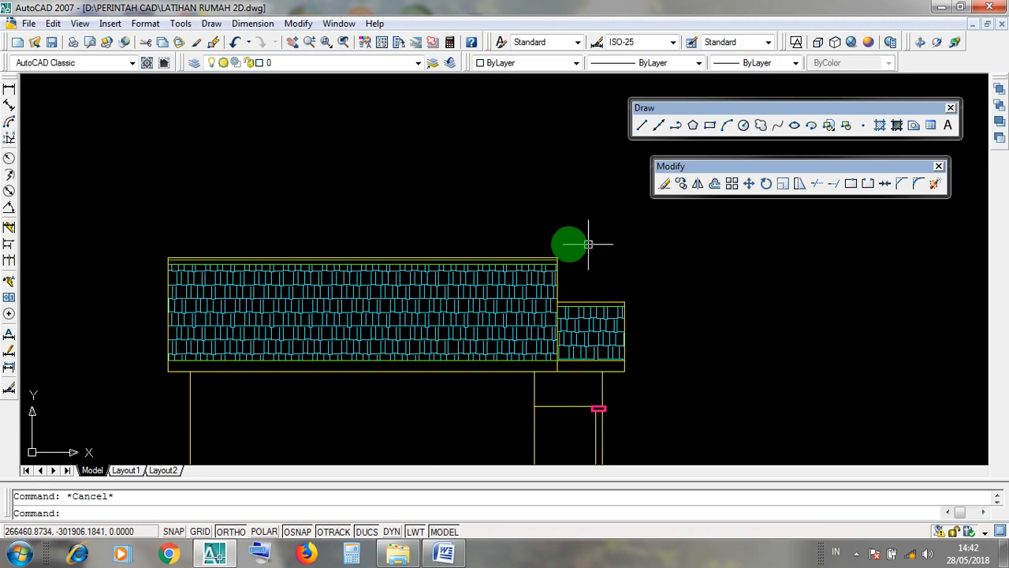
- Review the fully hatched side elevation and save the drawing
scroll(651, 296, down, 5)
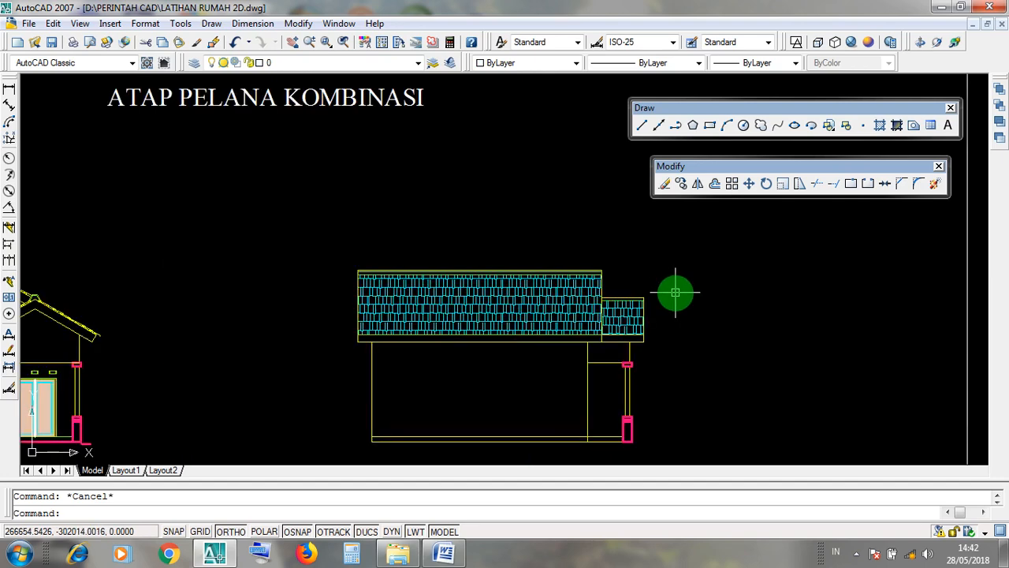
scroll(632, 293, up, 3)
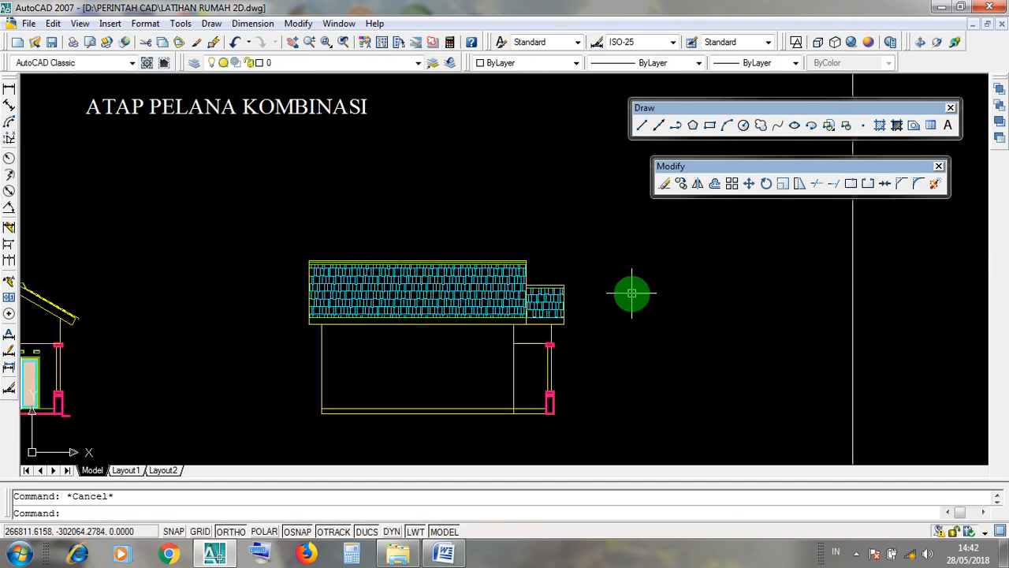
scroll(632, 293, down, 2)
scroll(632, 293, up, 2)
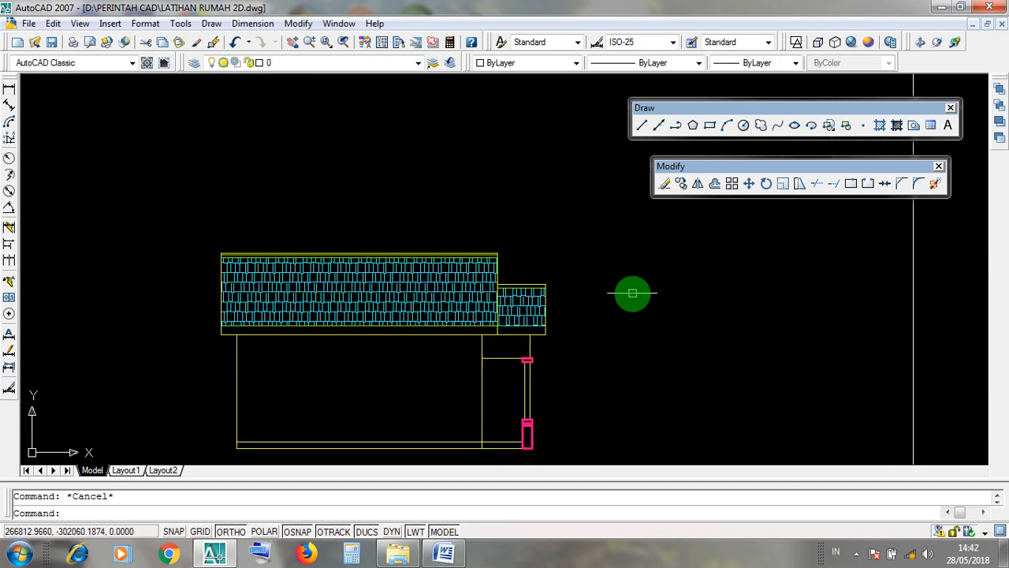
middle_drag(632, 293, 634, 282)
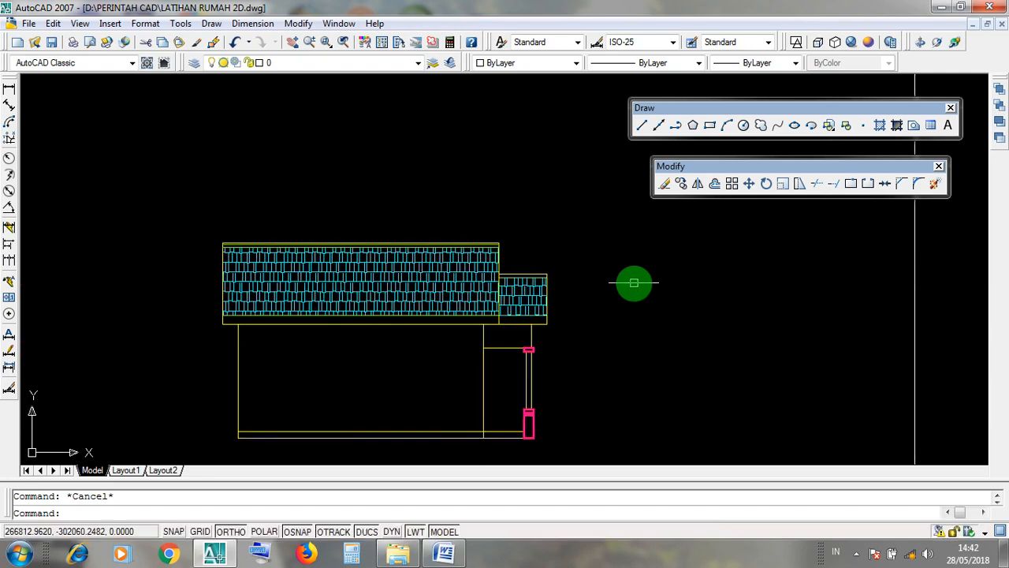
click(50, 44)
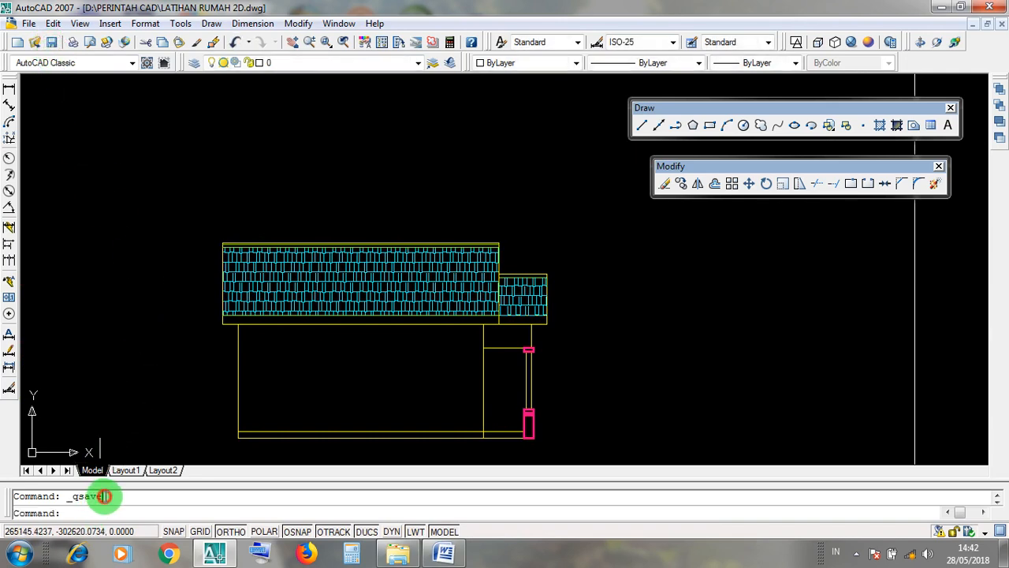
drag(104, 496, 69, 496)
click(132, 494)
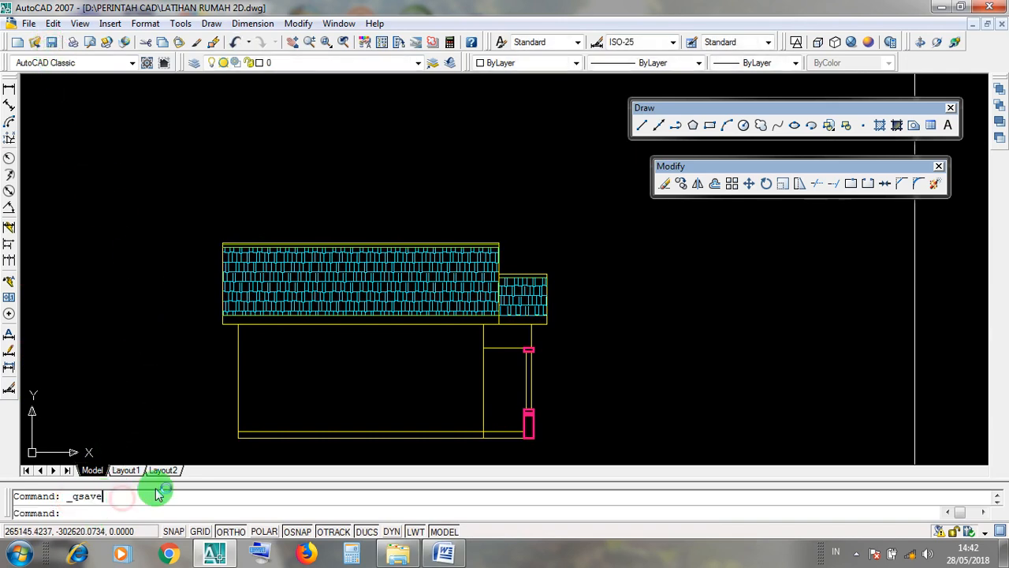
click(942, 7)
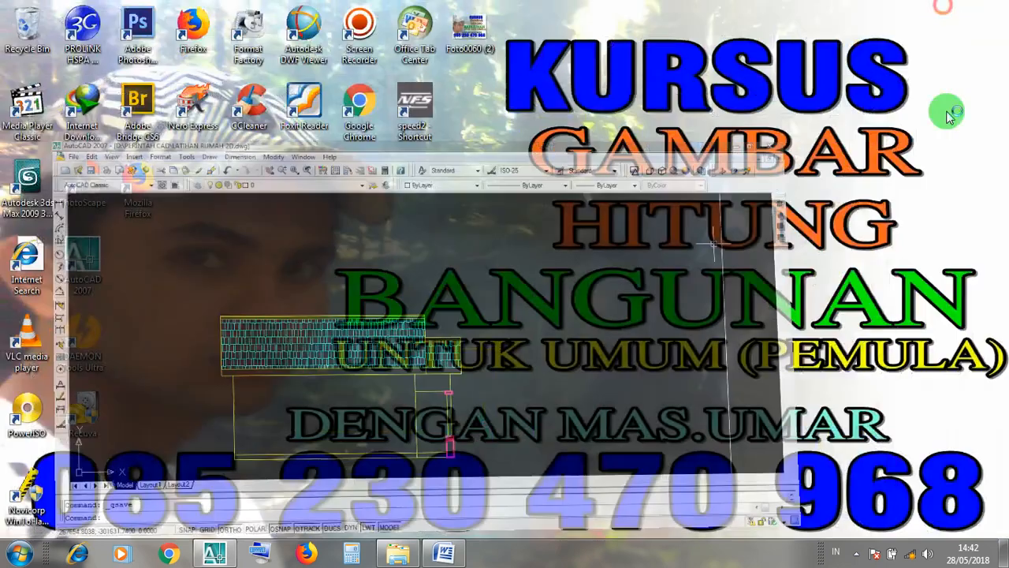
click(855, 556)
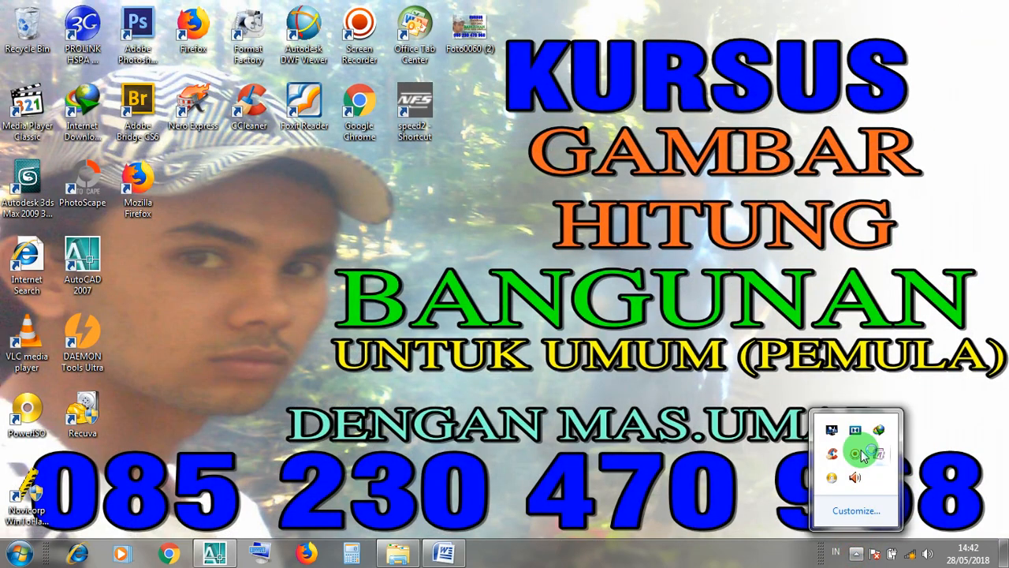